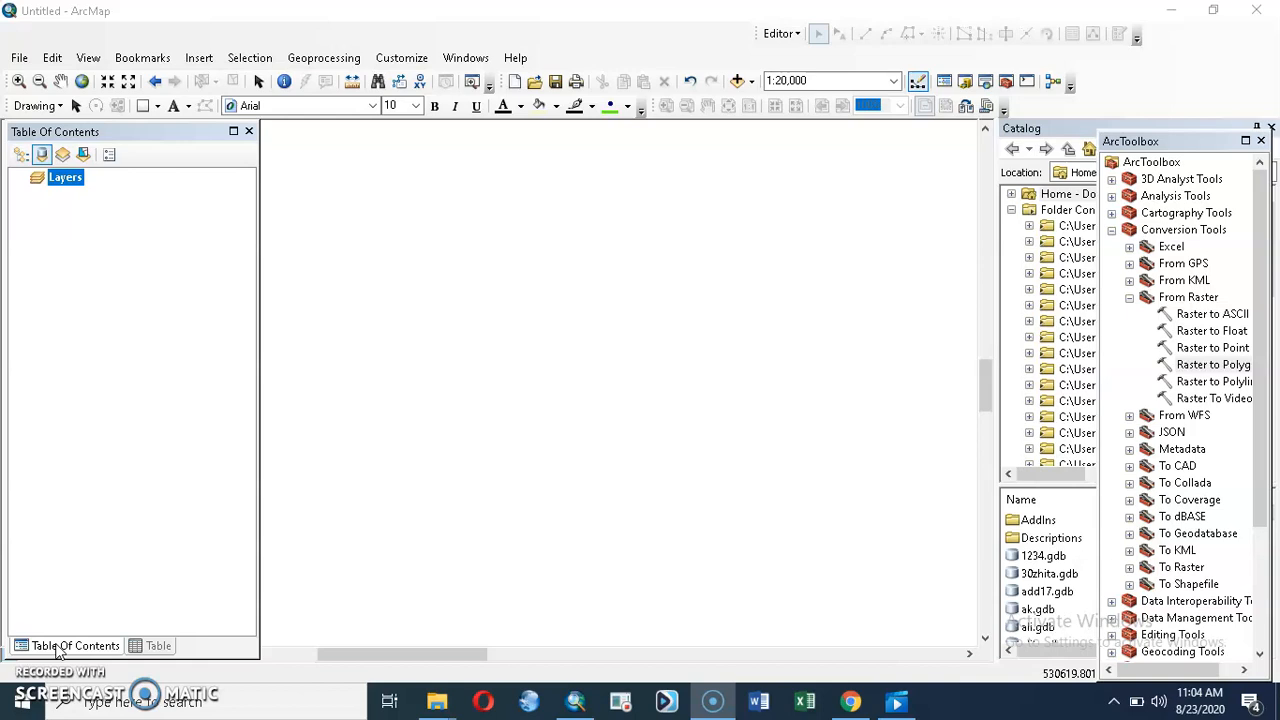
# Step: Collapse the Conversion Tools toolbox and add outlet.shp from the Angot2013 folder to the map
pyautogui.click(1112, 230)
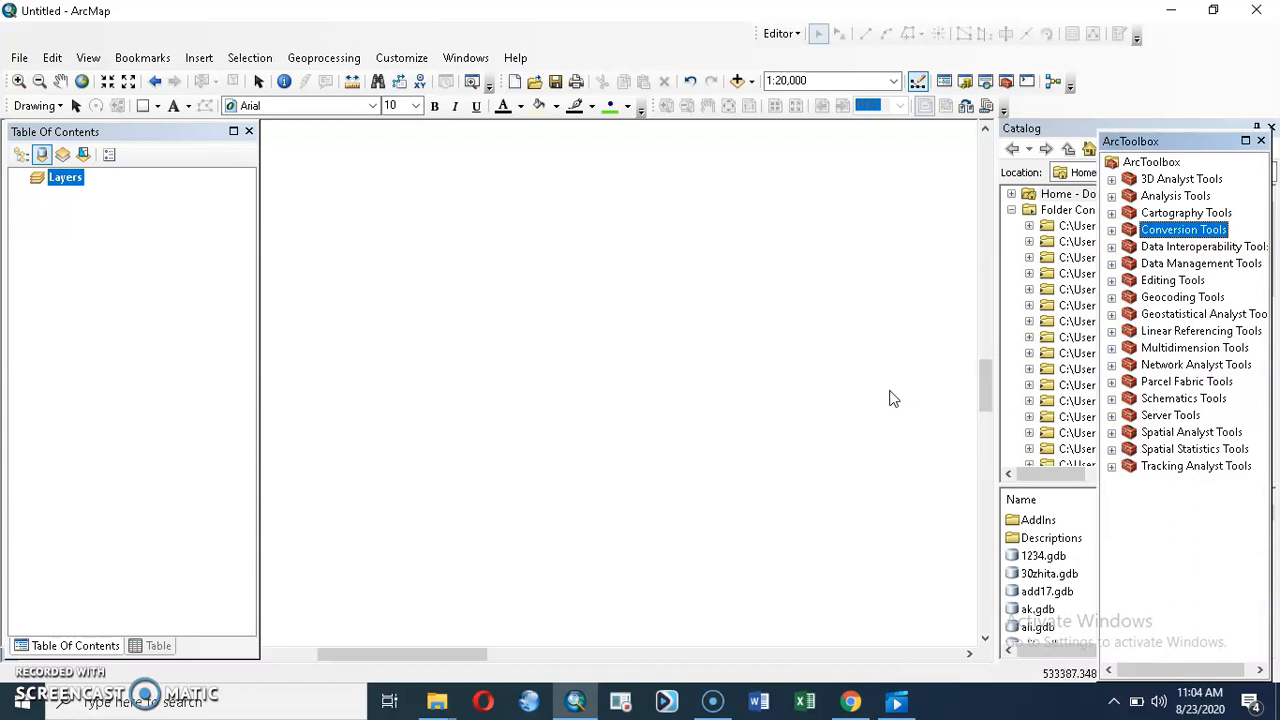
pyautogui.click(738, 81)
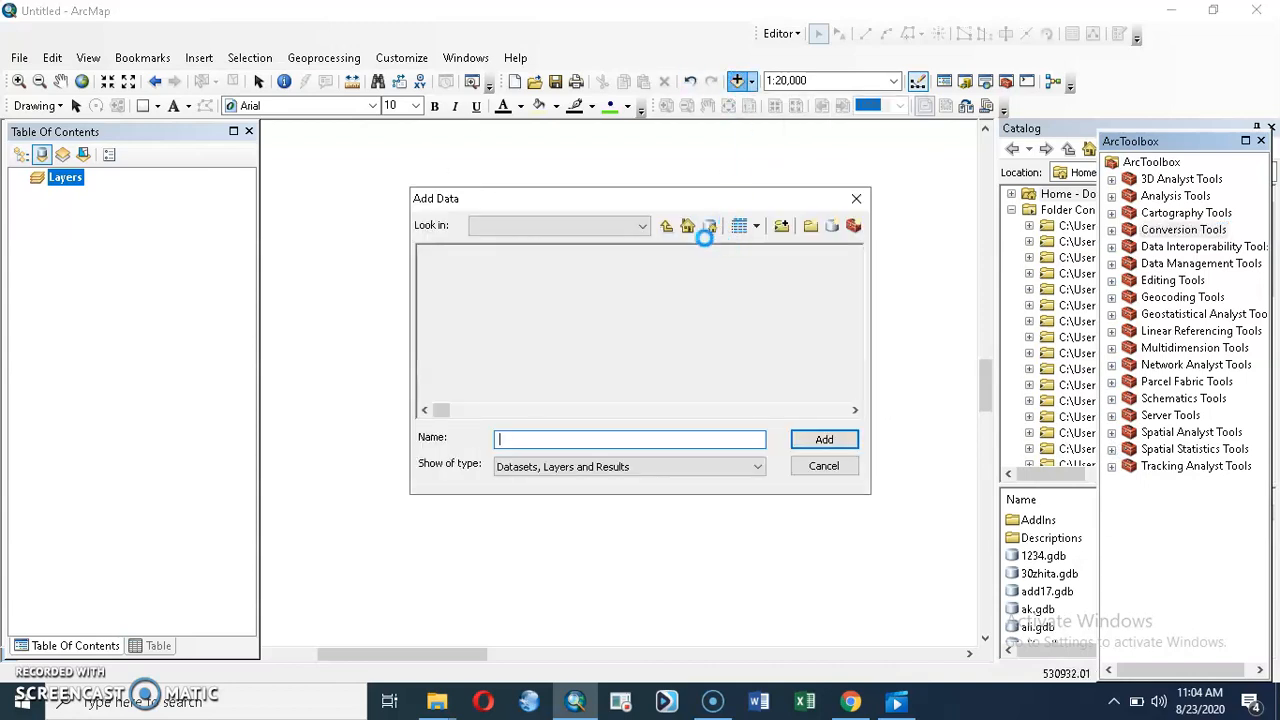
pyautogui.click(478, 286)
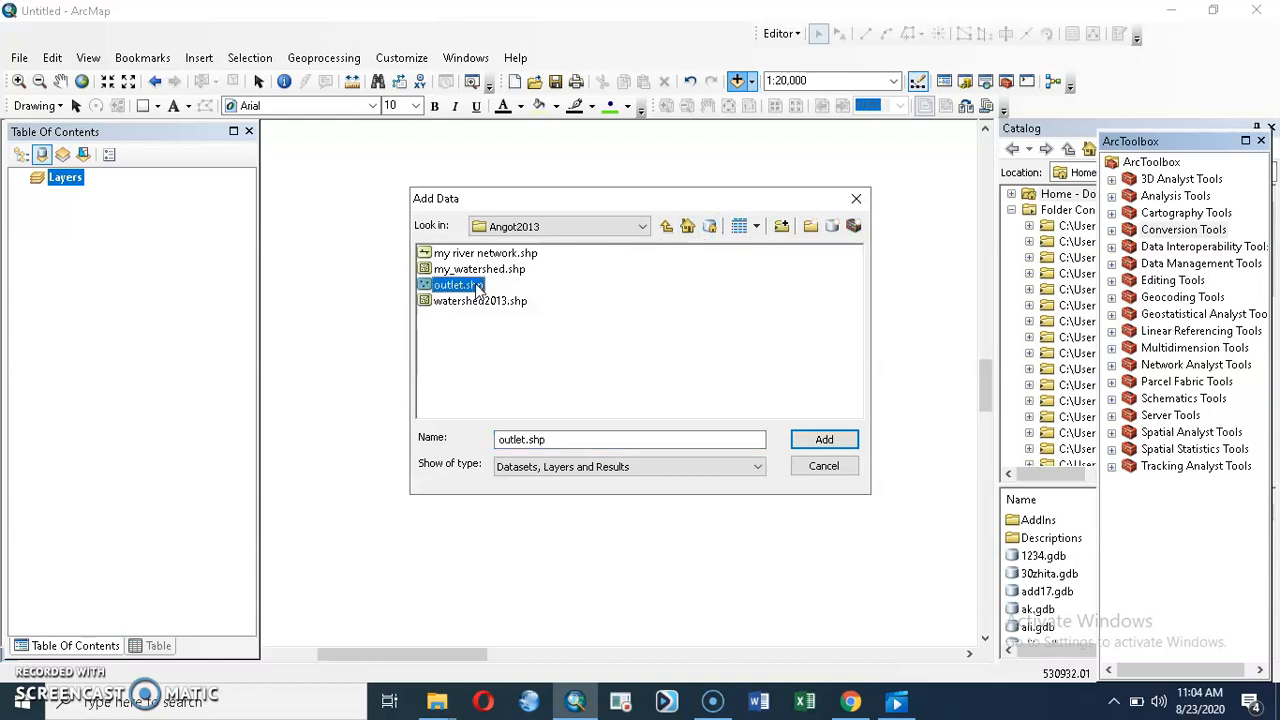
pyautogui.click(820, 440)
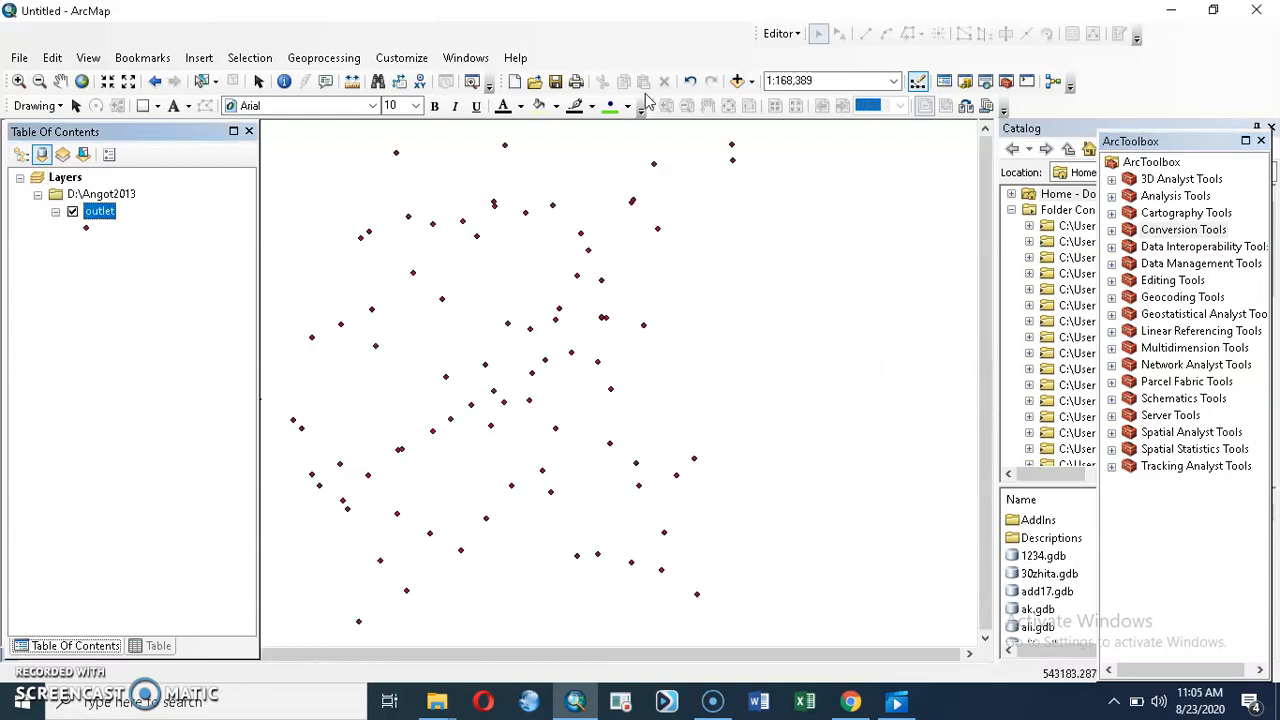
# Step: Add the elevation raster Extract_ama391.tif from the D:\Angot profile folder to the map
pyautogui.click(737, 80)
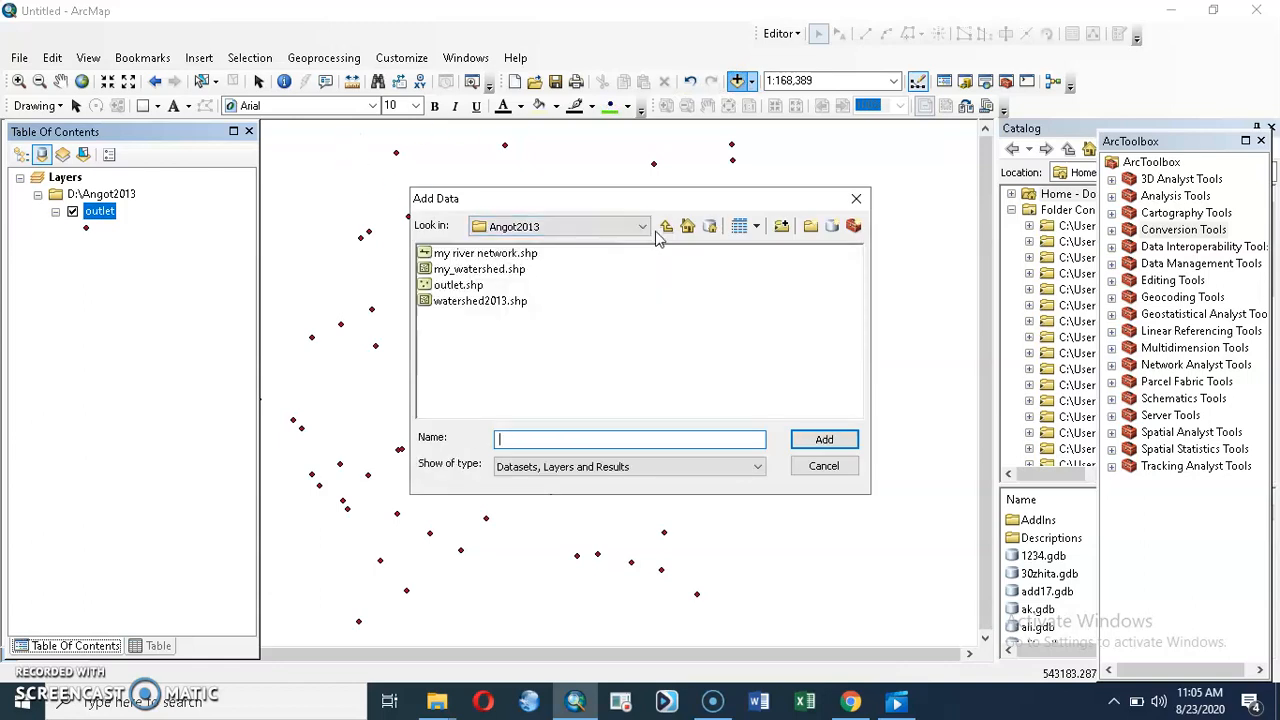
pyautogui.click(668, 228)
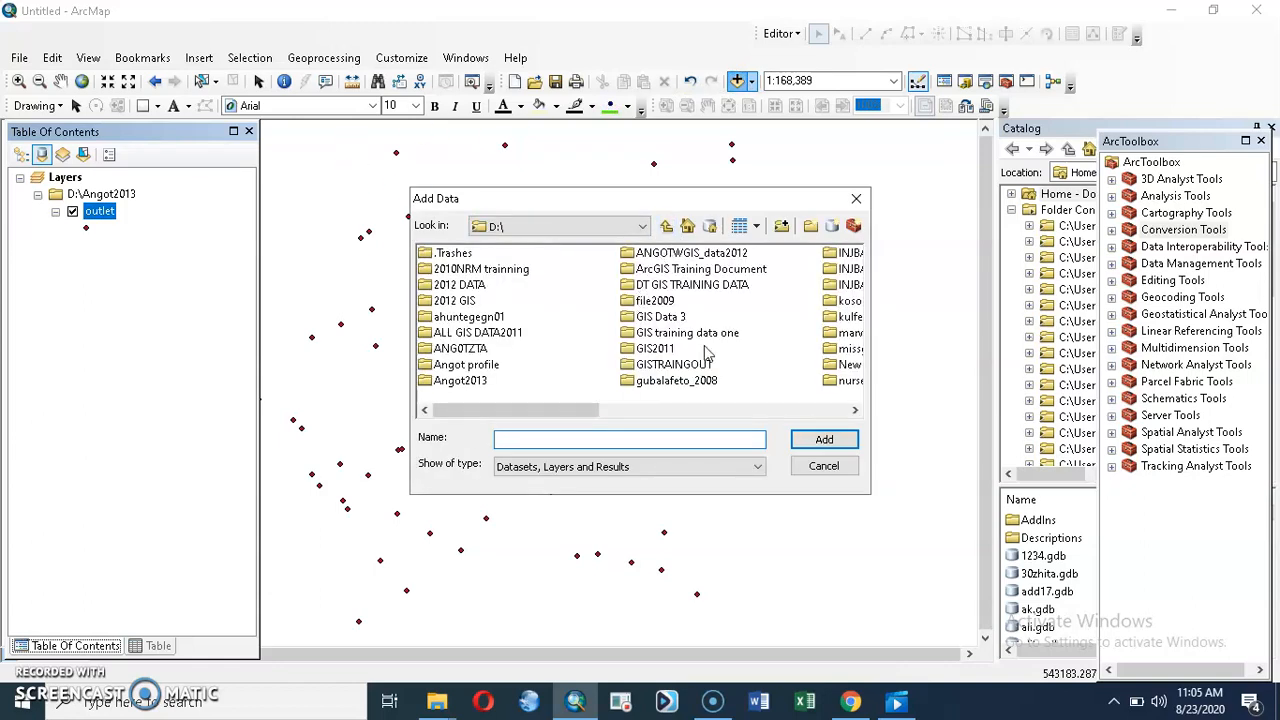
pyautogui.doubleClick(475, 364)
pyautogui.click(853, 410)
pyautogui.click(853, 410)
pyautogui.click(853, 410)
pyautogui.click(853, 410)
pyautogui.click(853, 410)
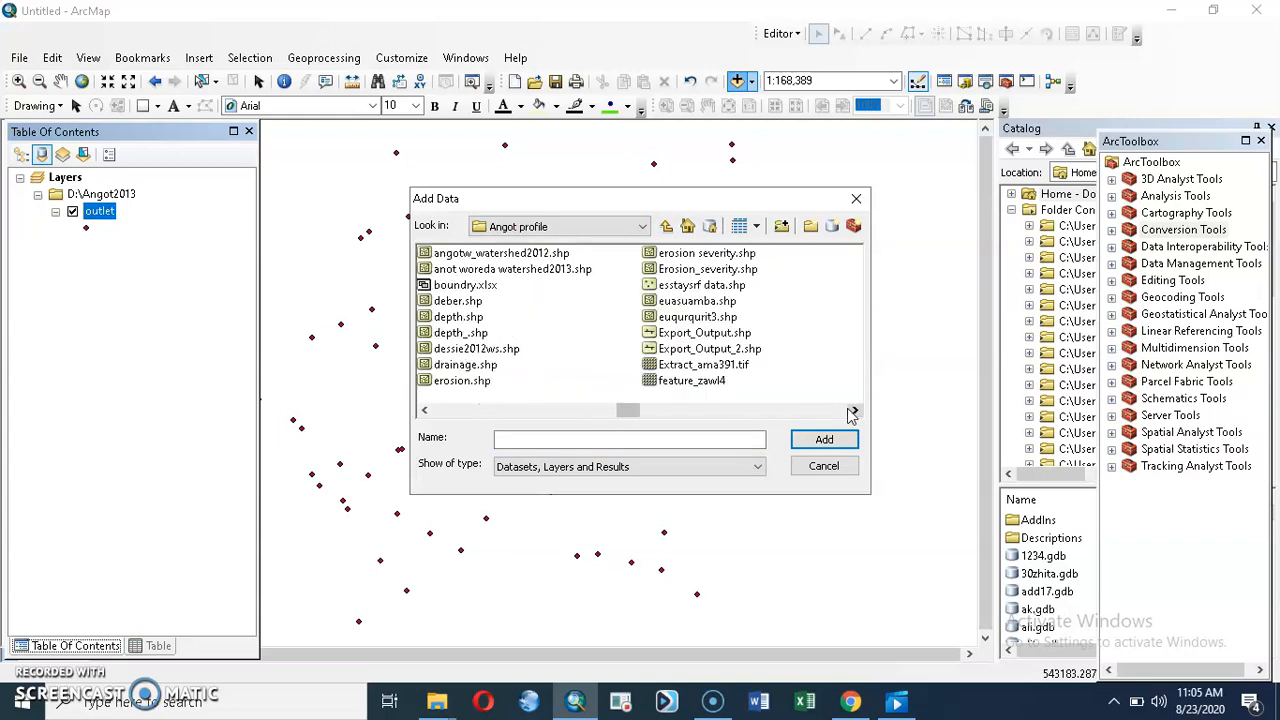
pyautogui.click(853, 410)
pyautogui.click(505, 368)
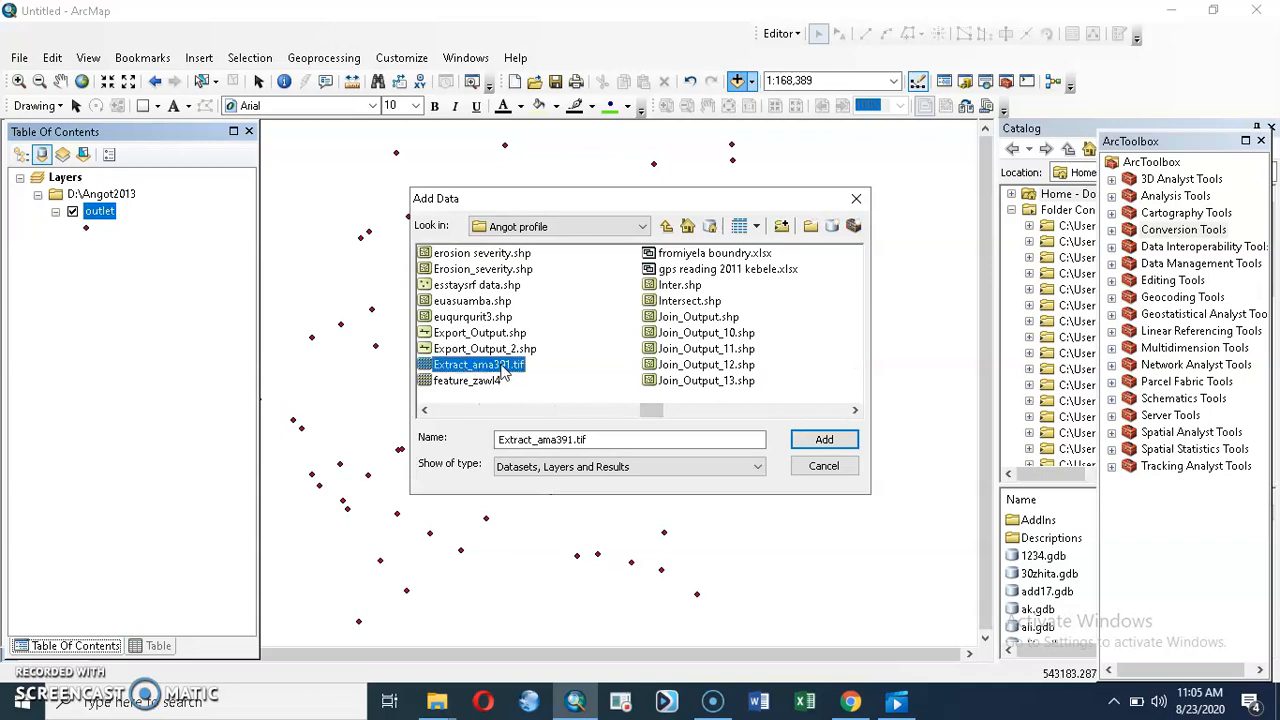
pyautogui.click(824, 441)
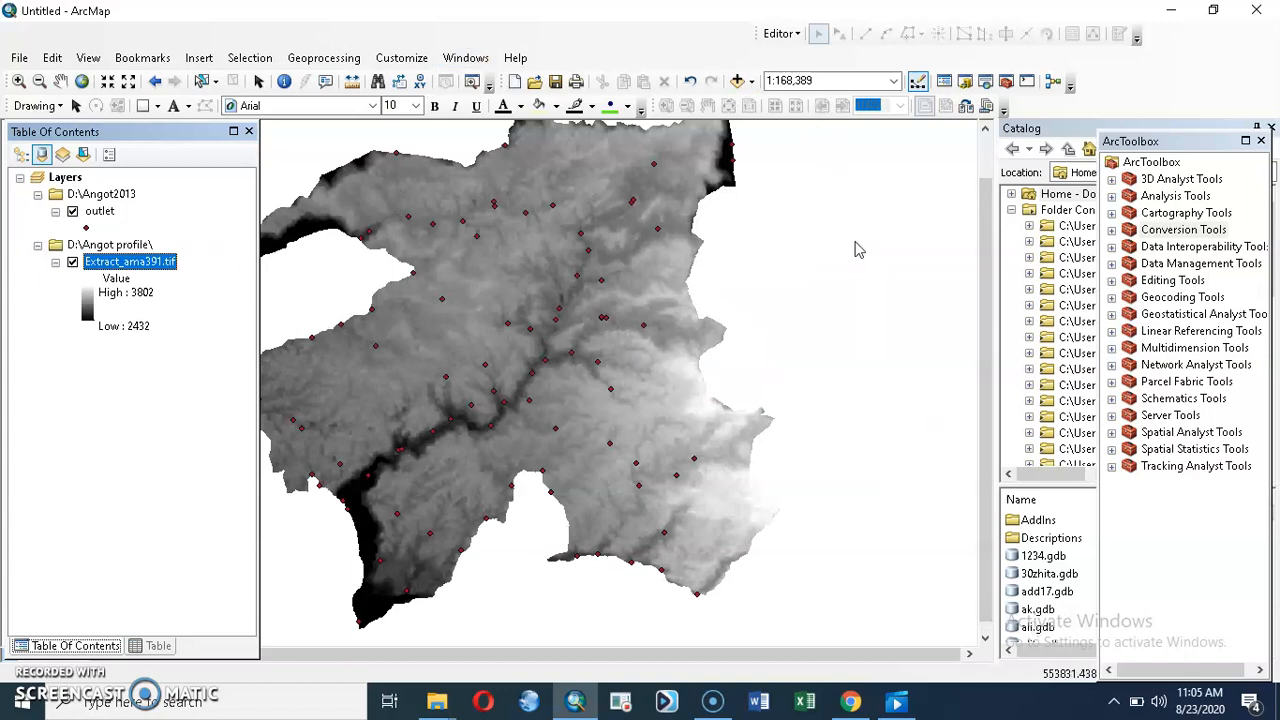
# Step: Run the Spatial Analyst Hydrology Fill tool on Extract_ama391.tif, keeping the default output location and no Z limit
pyautogui.click(1113, 433)
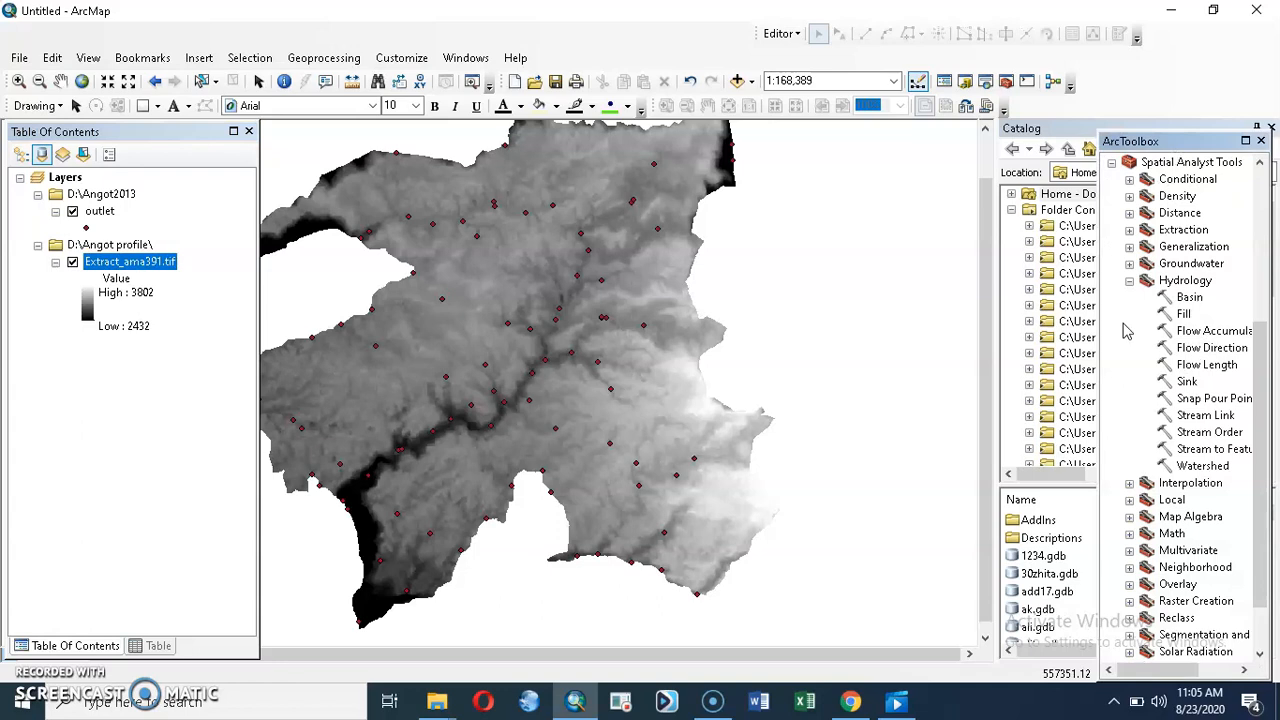
pyautogui.click(1130, 282)
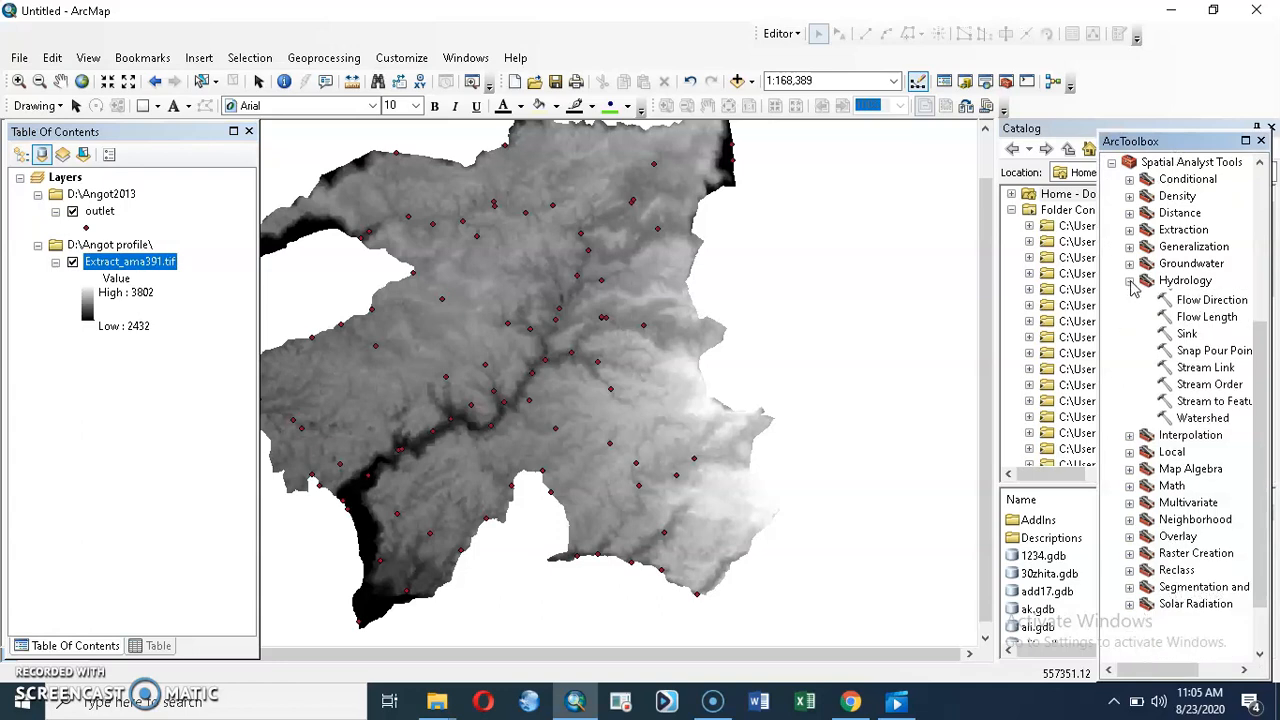
pyautogui.click(1130, 283)
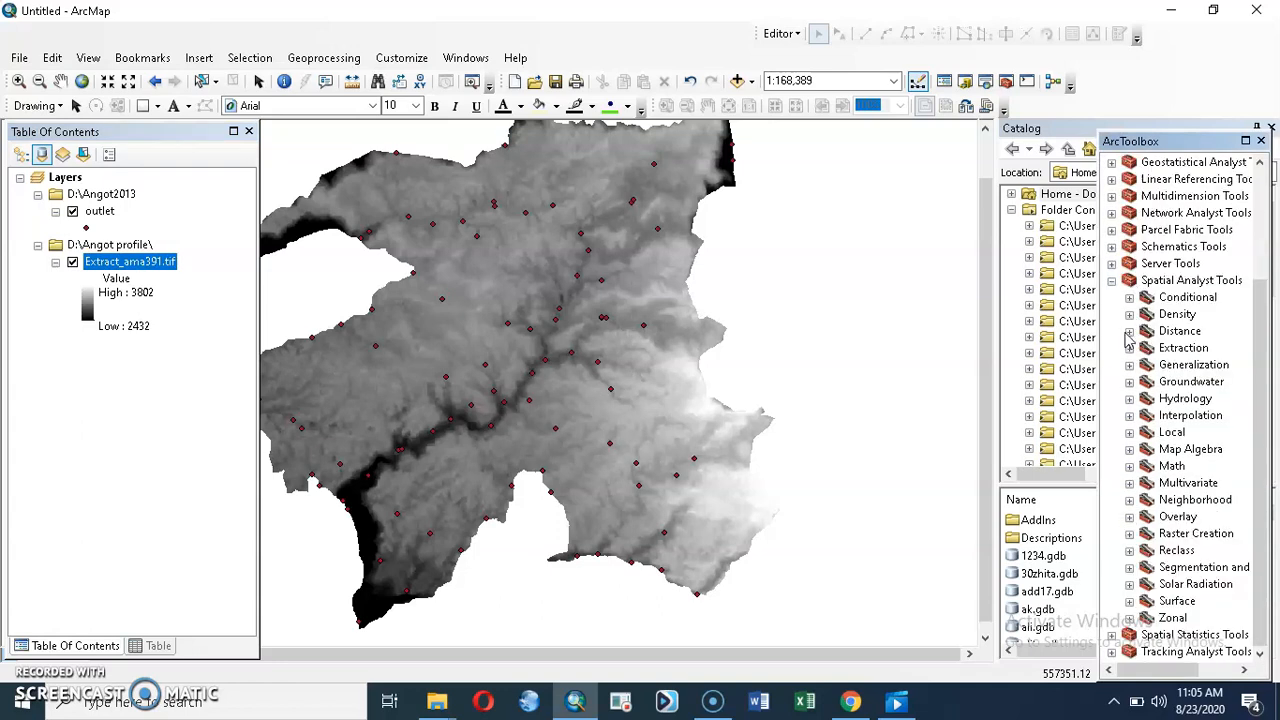
pyautogui.click(1130, 399)
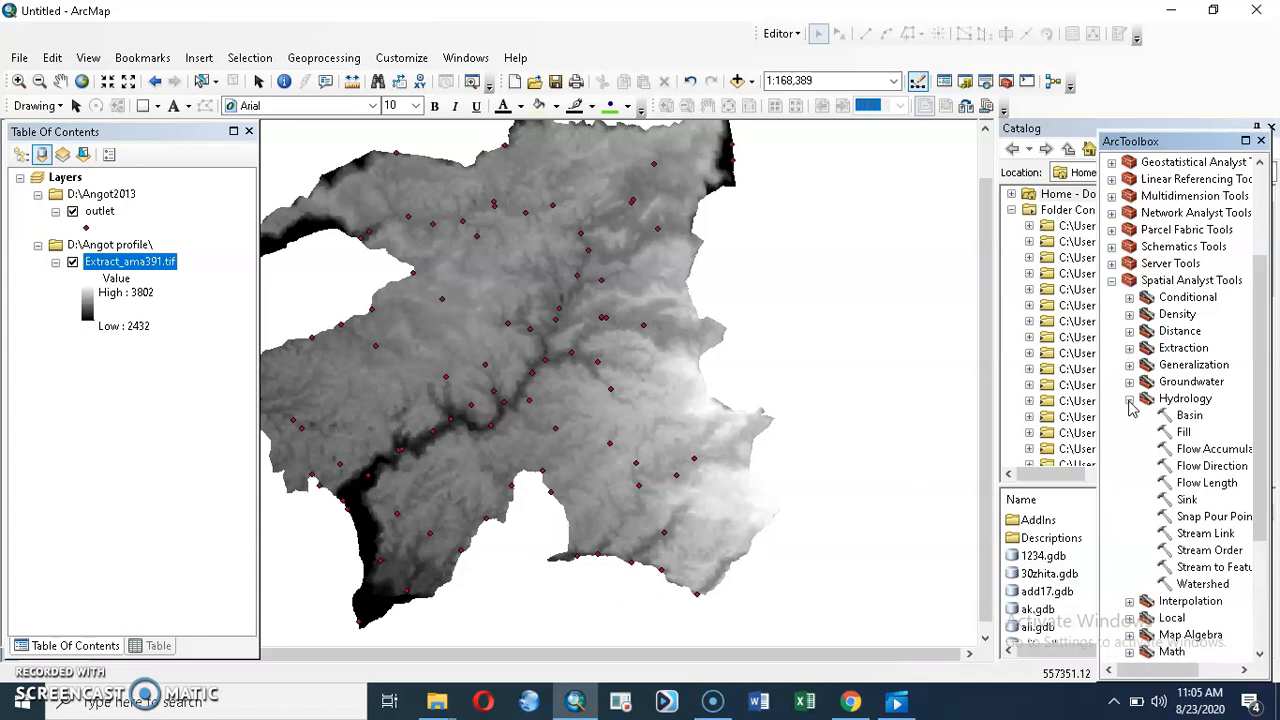
pyautogui.click(1185, 432)
pyautogui.doubleClick(1185, 432)
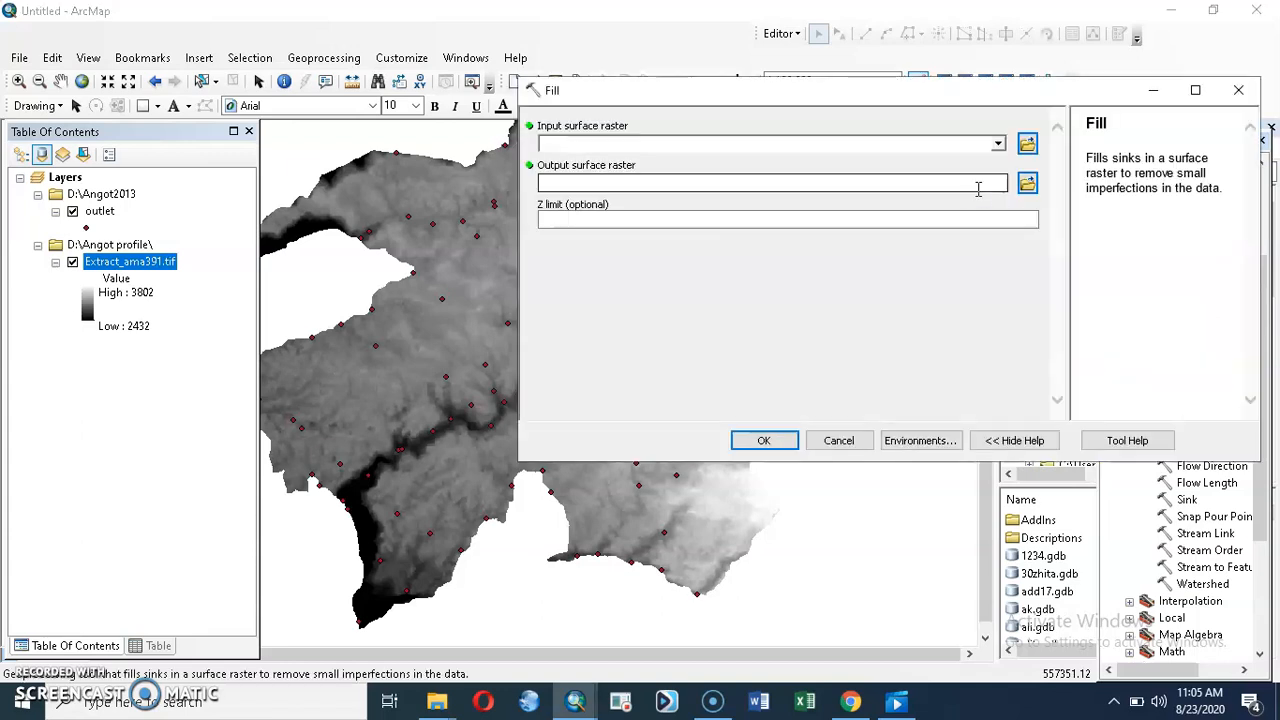
pyautogui.click(997, 147)
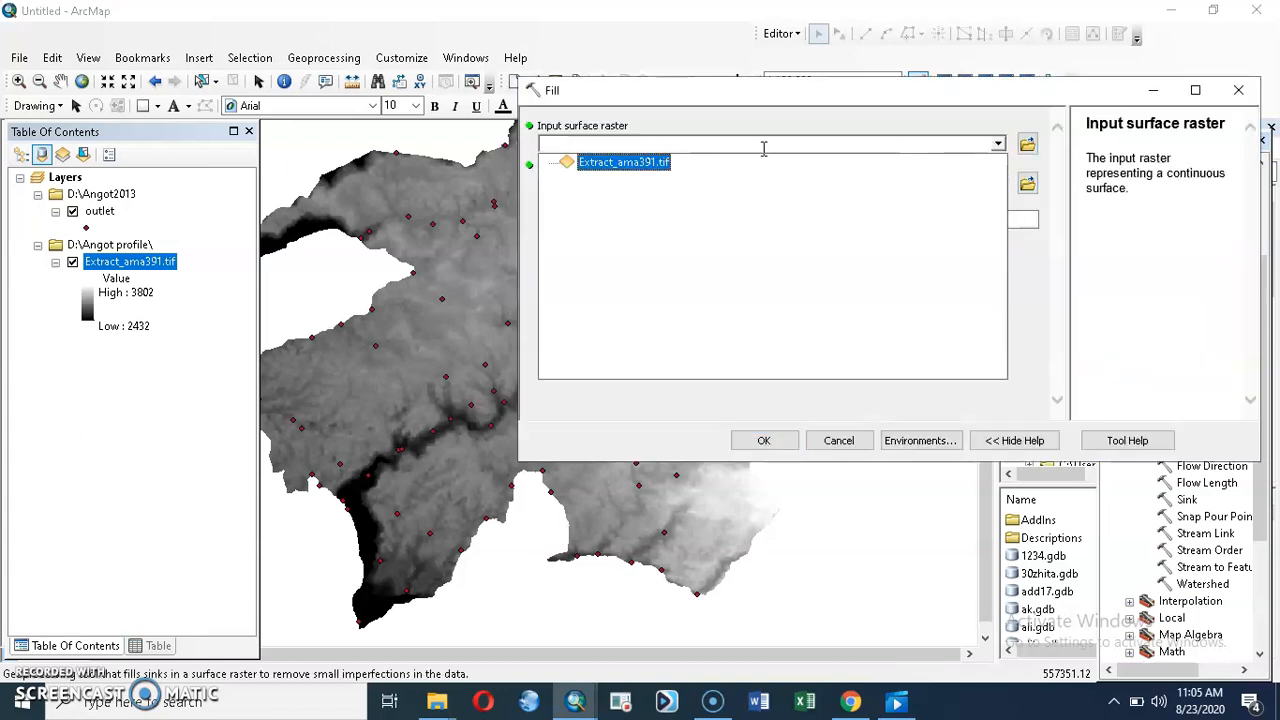
pyautogui.click(653, 163)
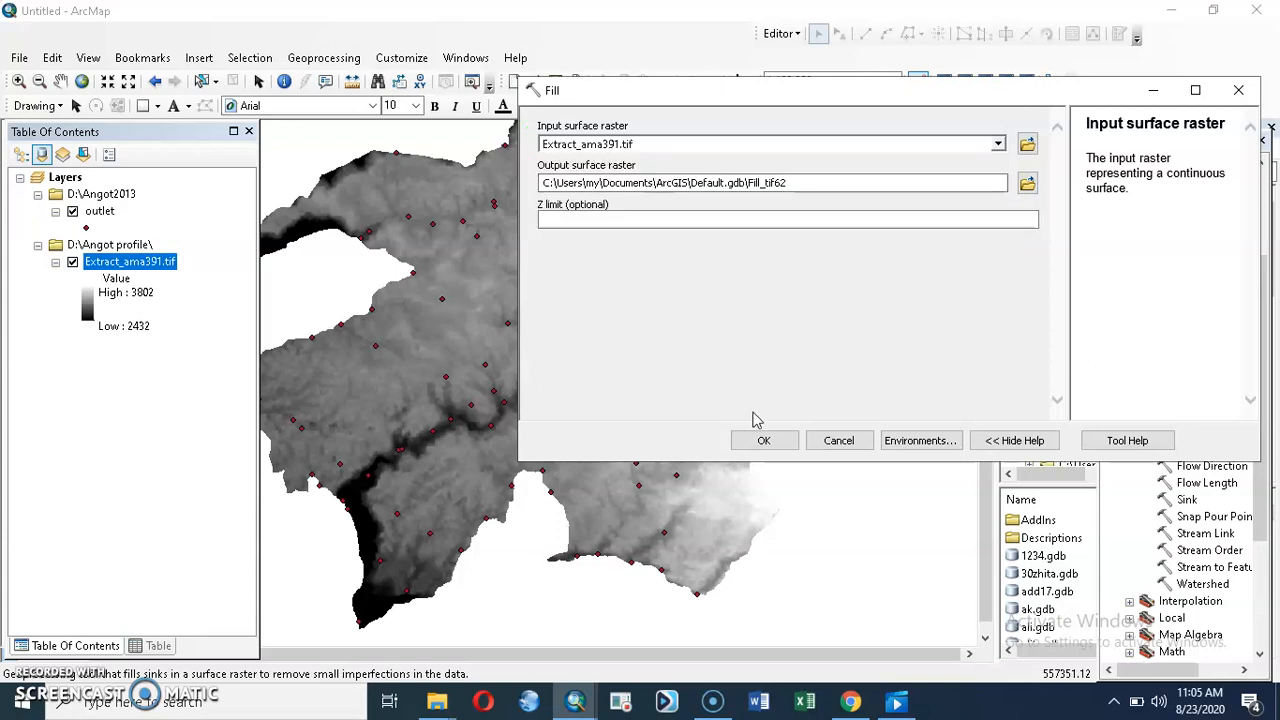
pyautogui.click(765, 440)
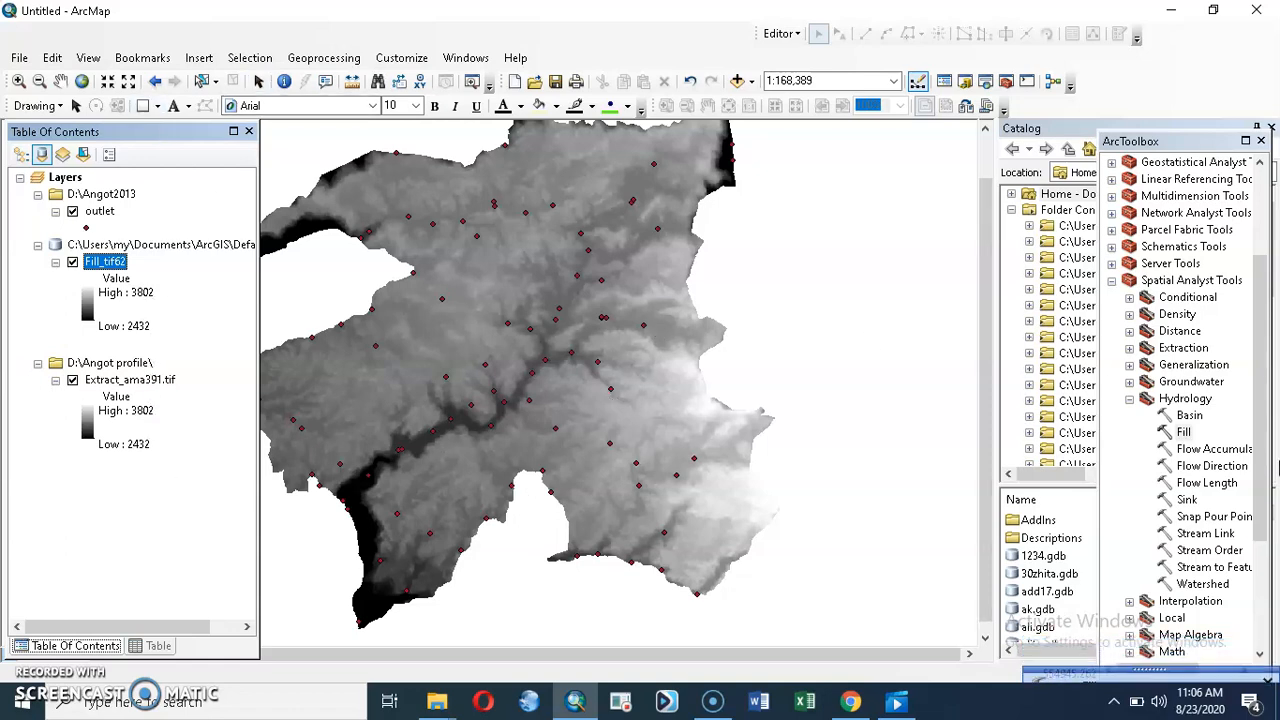
# Step: Run the Flow Direction tool on the filled raster Fill_tif62, keeping the default output
pyautogui.doubleClick(1210, 467)
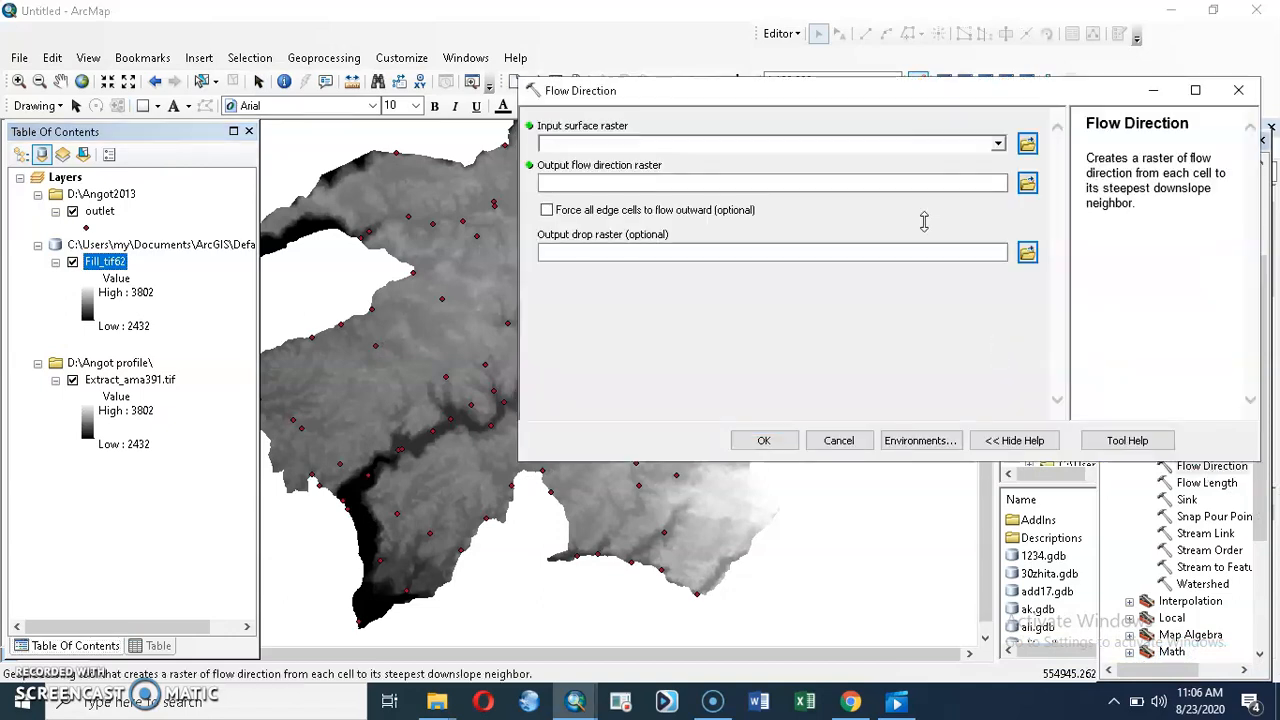
pyautogui.click(998, 145)
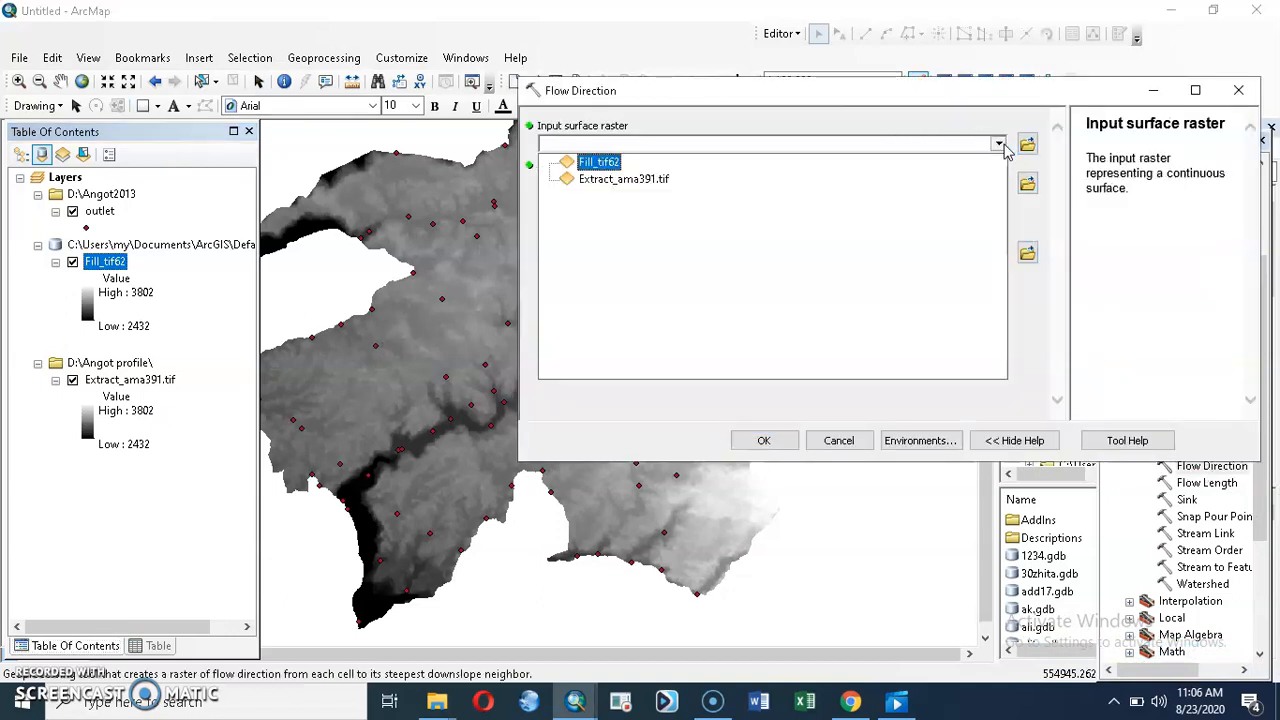
pyautogui.click(612, 166)
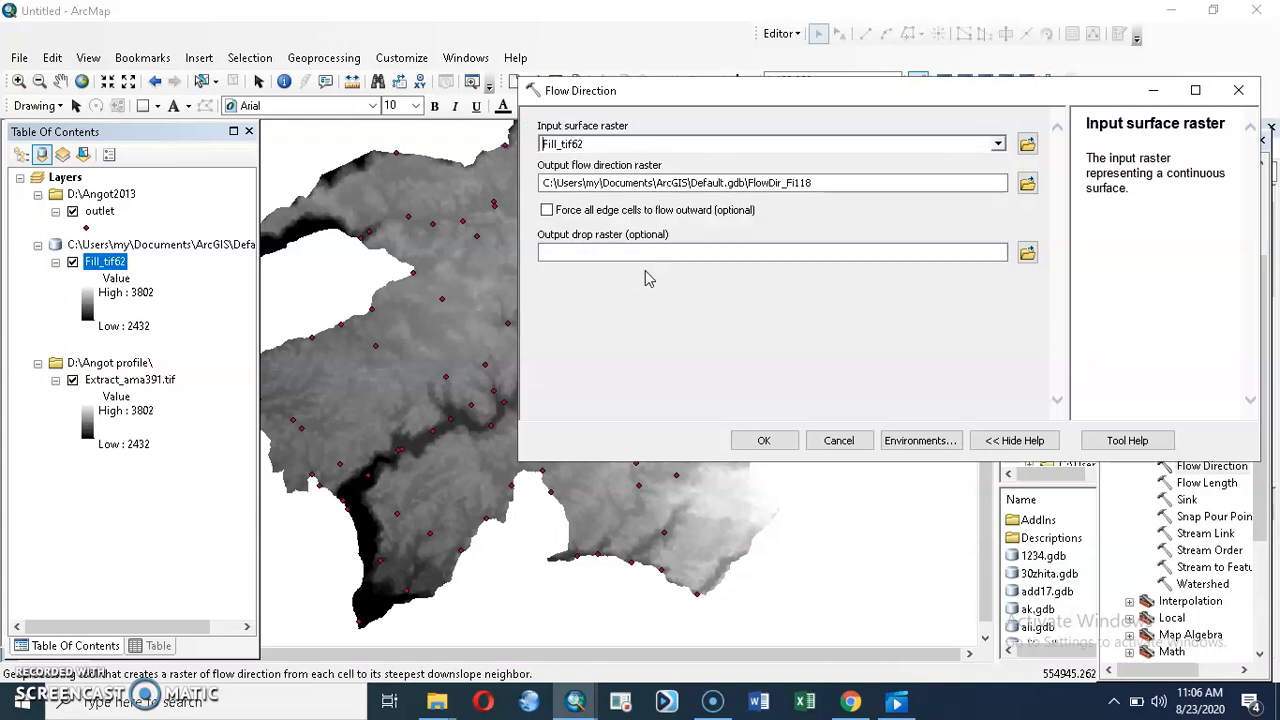
pyautogui.click(763, 440)
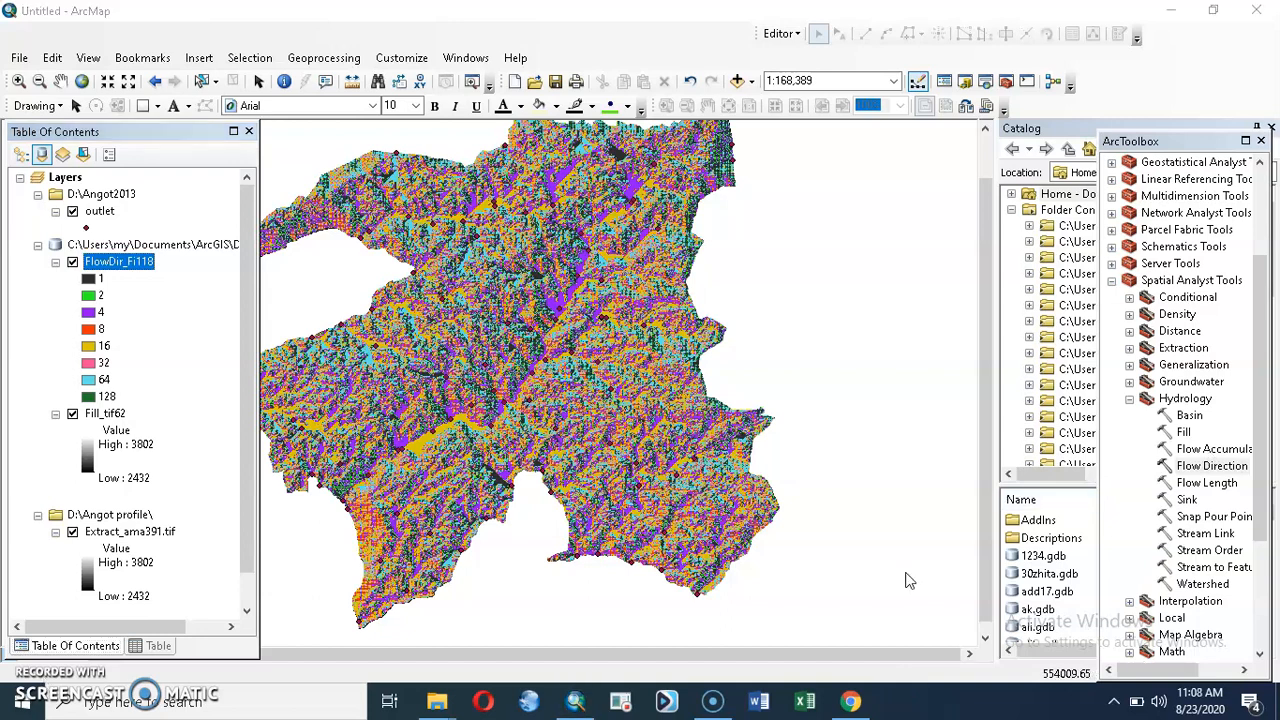
# Step: Run the Flow Accumulation tool on FlowDir_Fi118 with the default output and FLOAT data type
pyautogui.click(1203, 452)
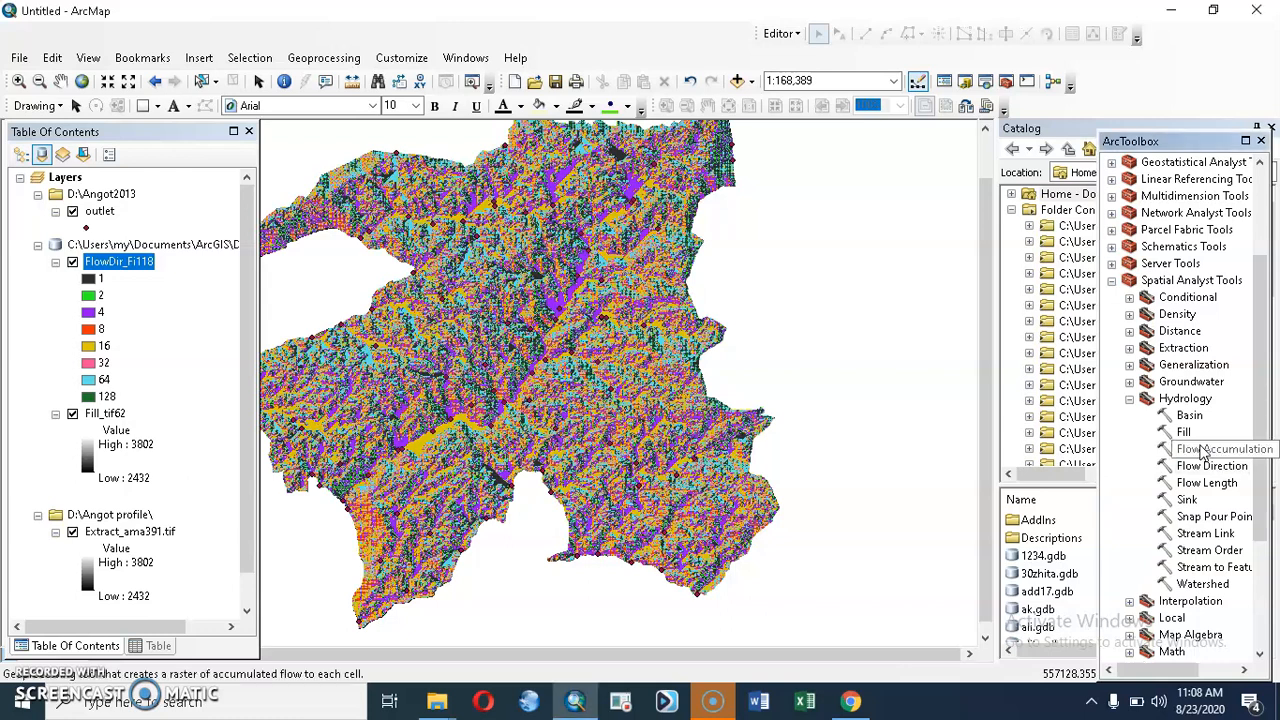
pyautogui.doubleClick(1203, 452)
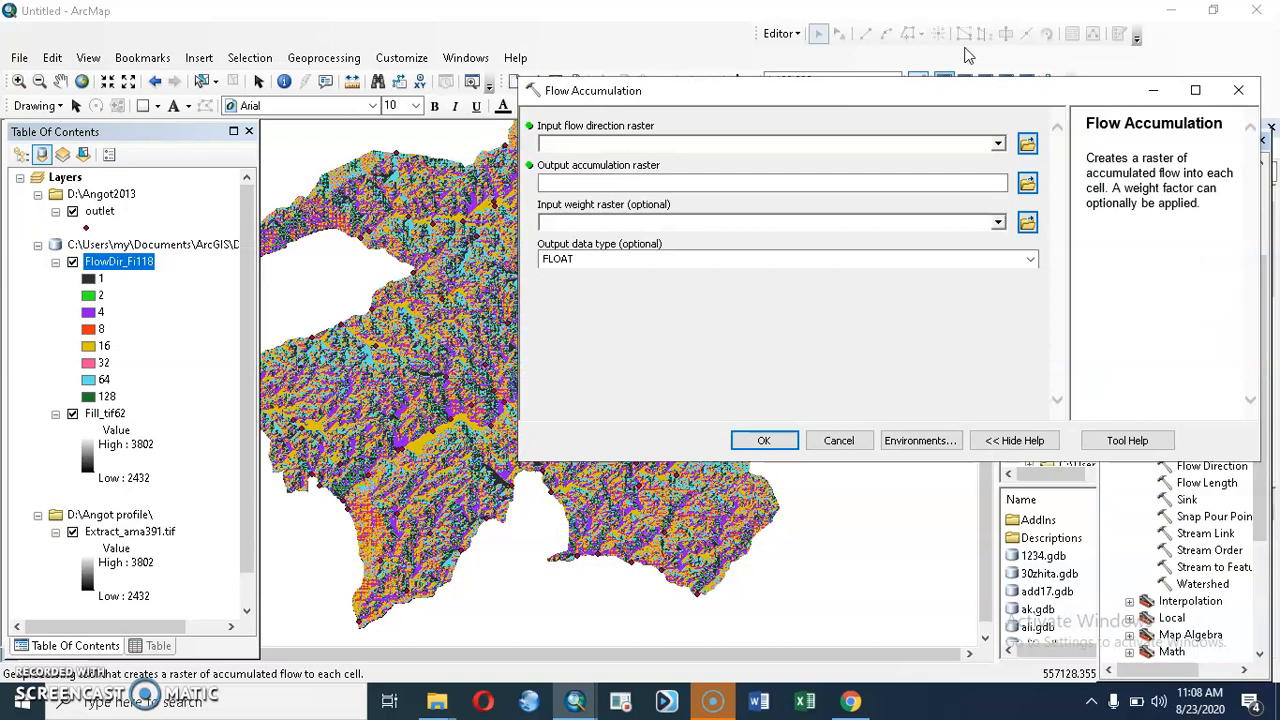
pyautogui.click(998, 143)
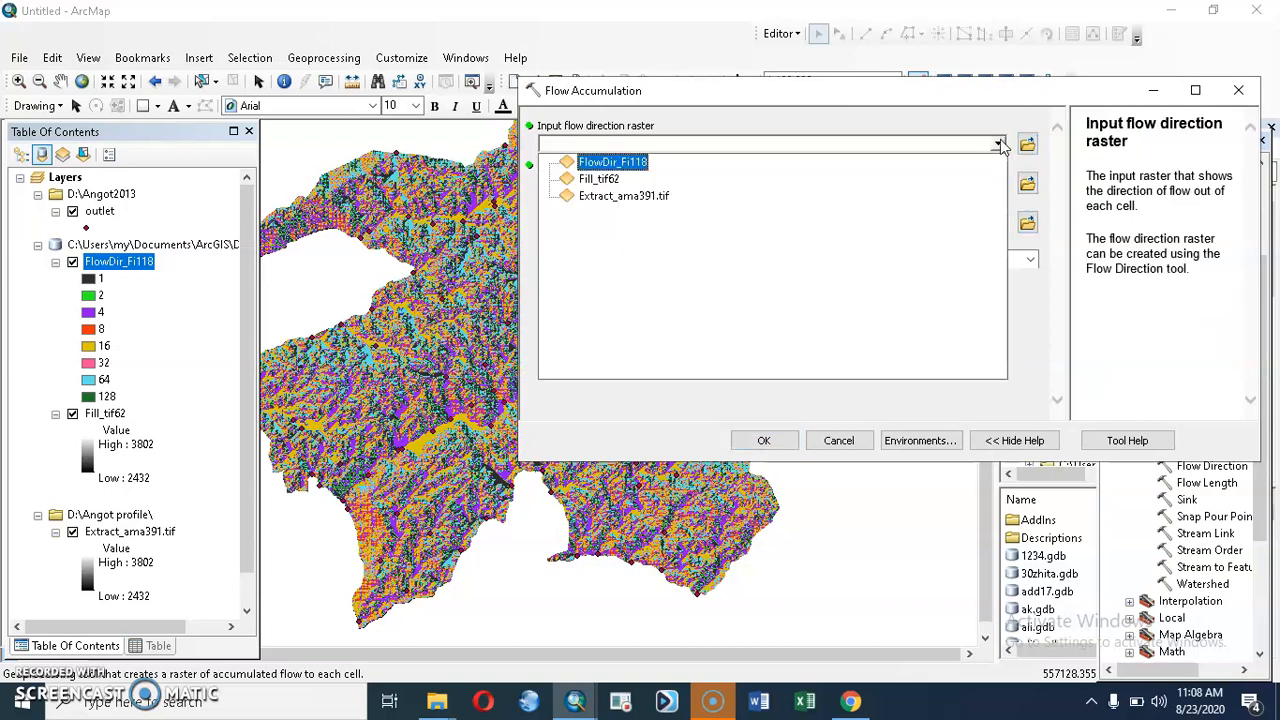
pyautogui.click(605, 163)
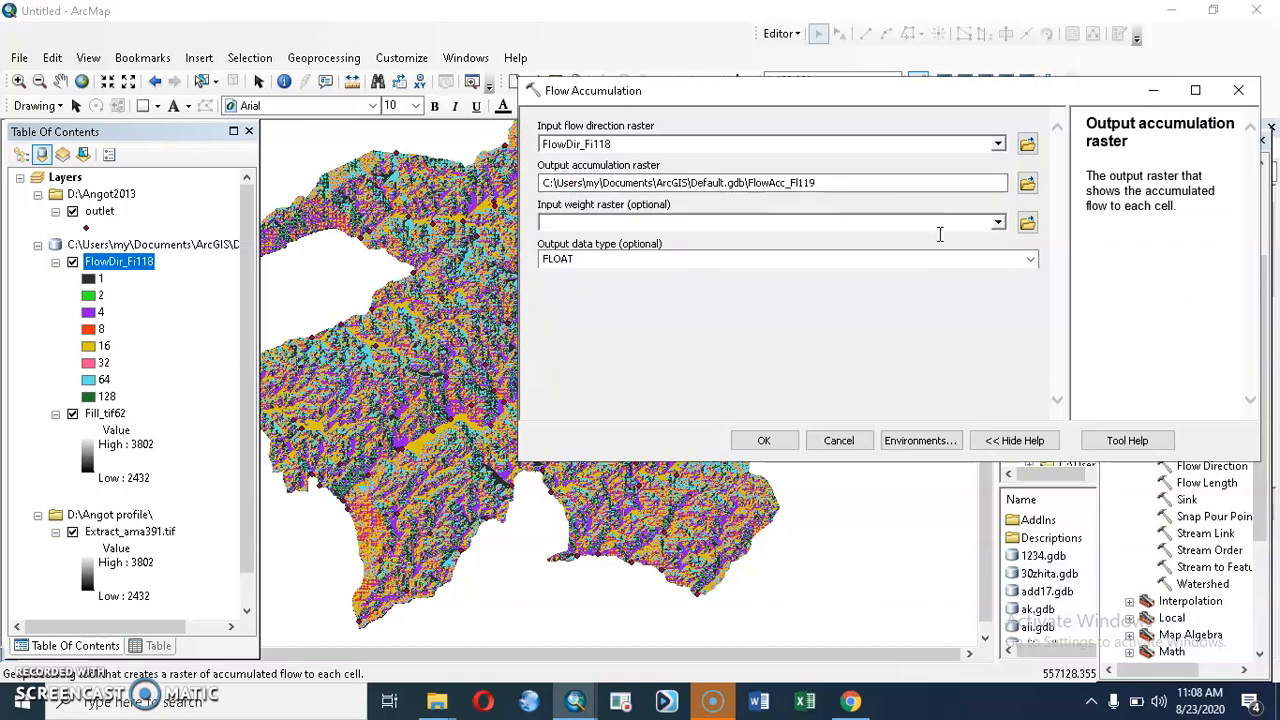
pyautogui.click(763, 440)
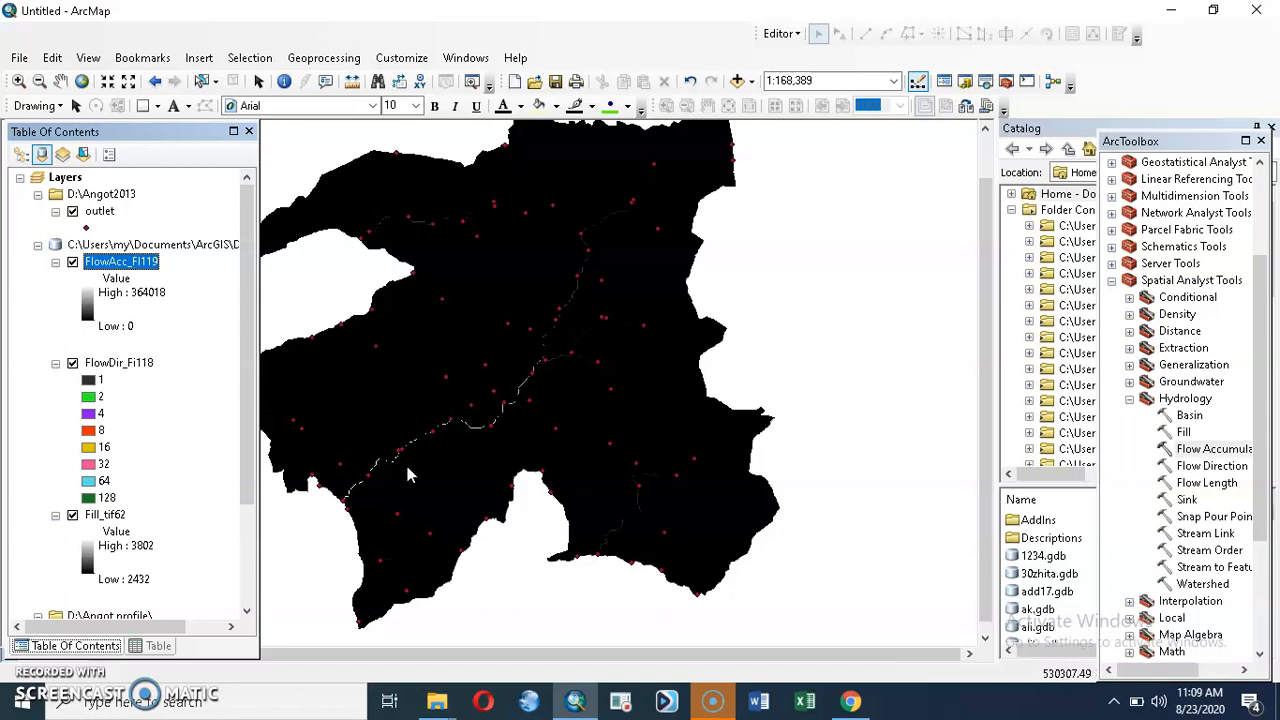
# Step: Switch the flow accumulation layer's symbology to Classified with 2 classes
pyautogui.rightClick(125, 272)
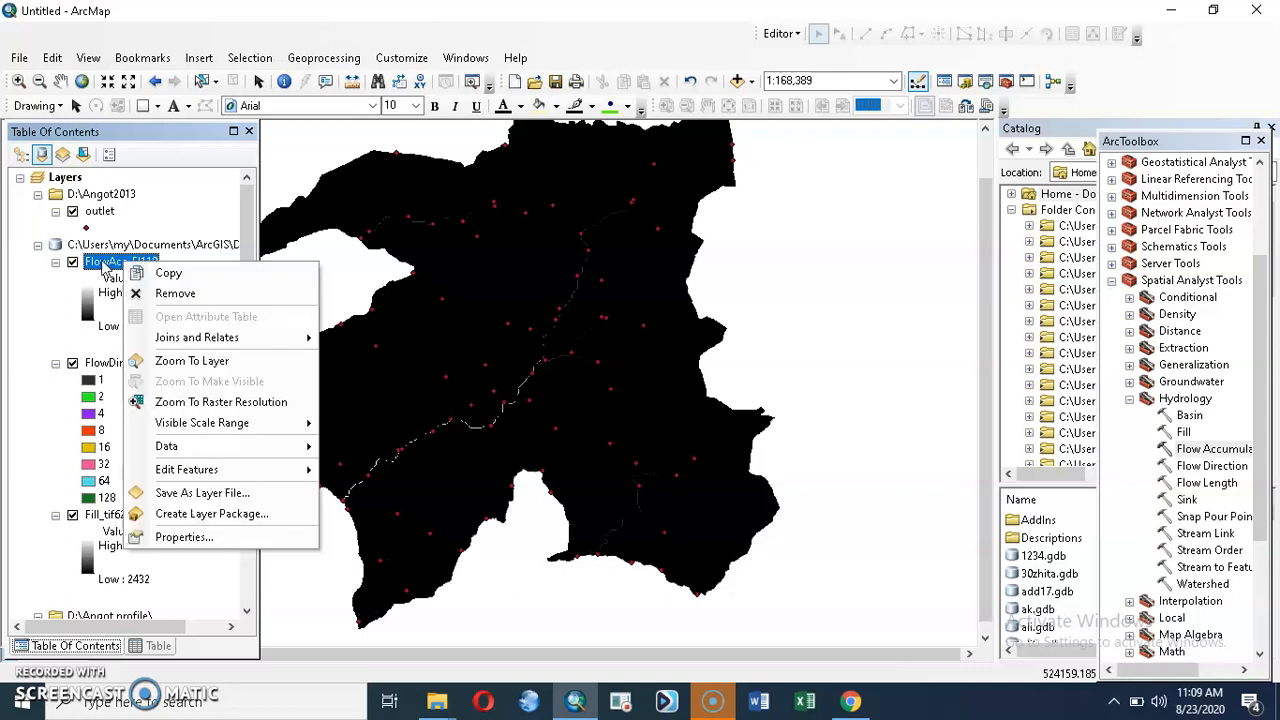
pyautogui.click(103, 268)
pyautogui.doubleClick(112, 272)
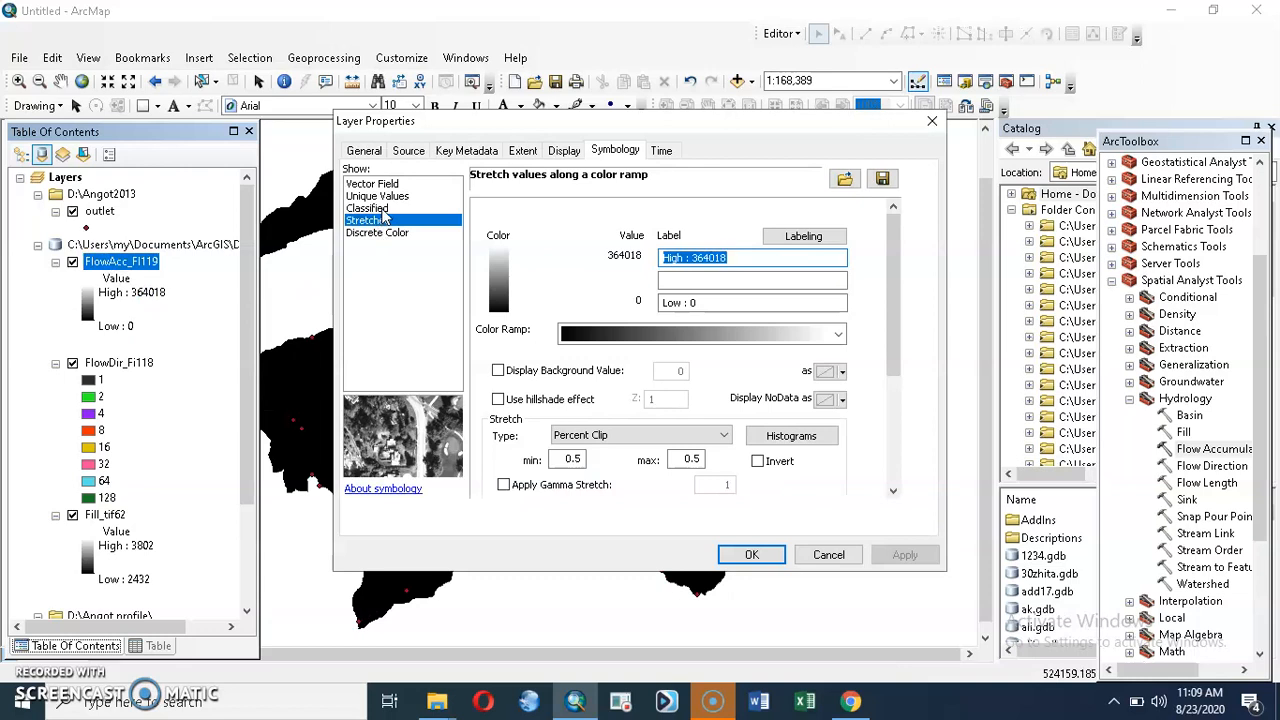
pyautogui.click(380, 208)
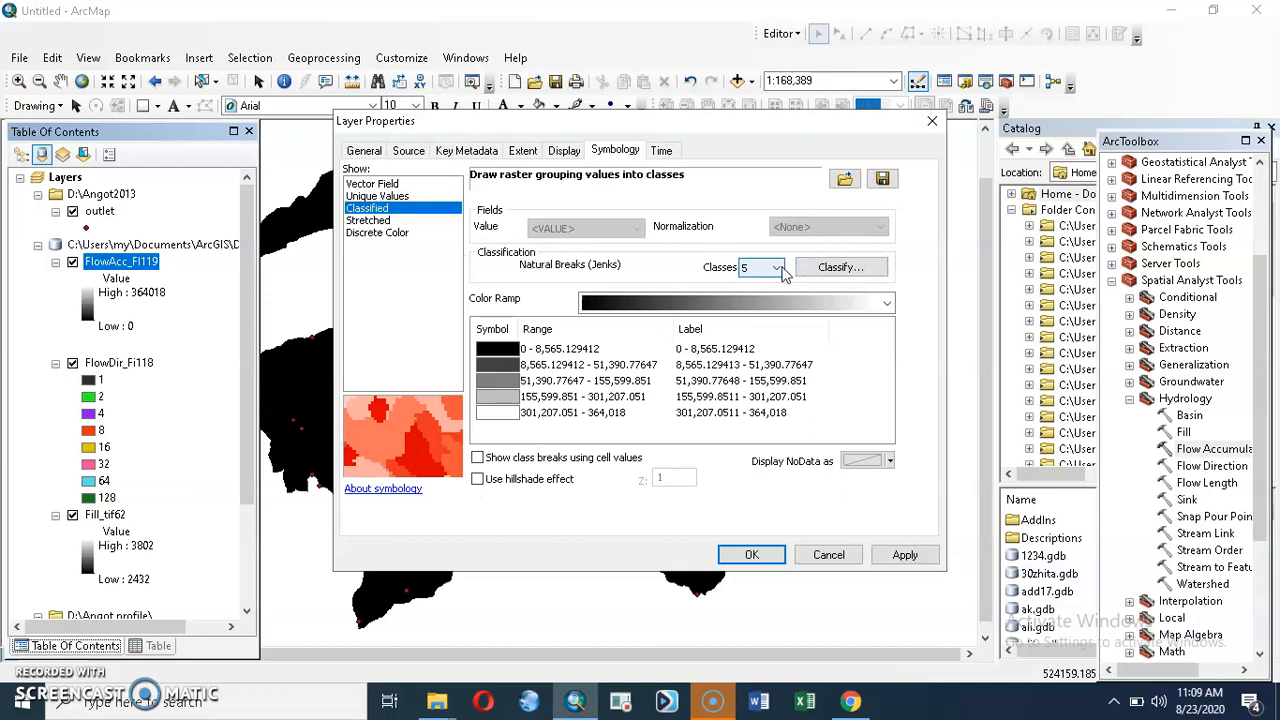
pyautogui.click(780, 270)
pyautogui.click(776, 286)
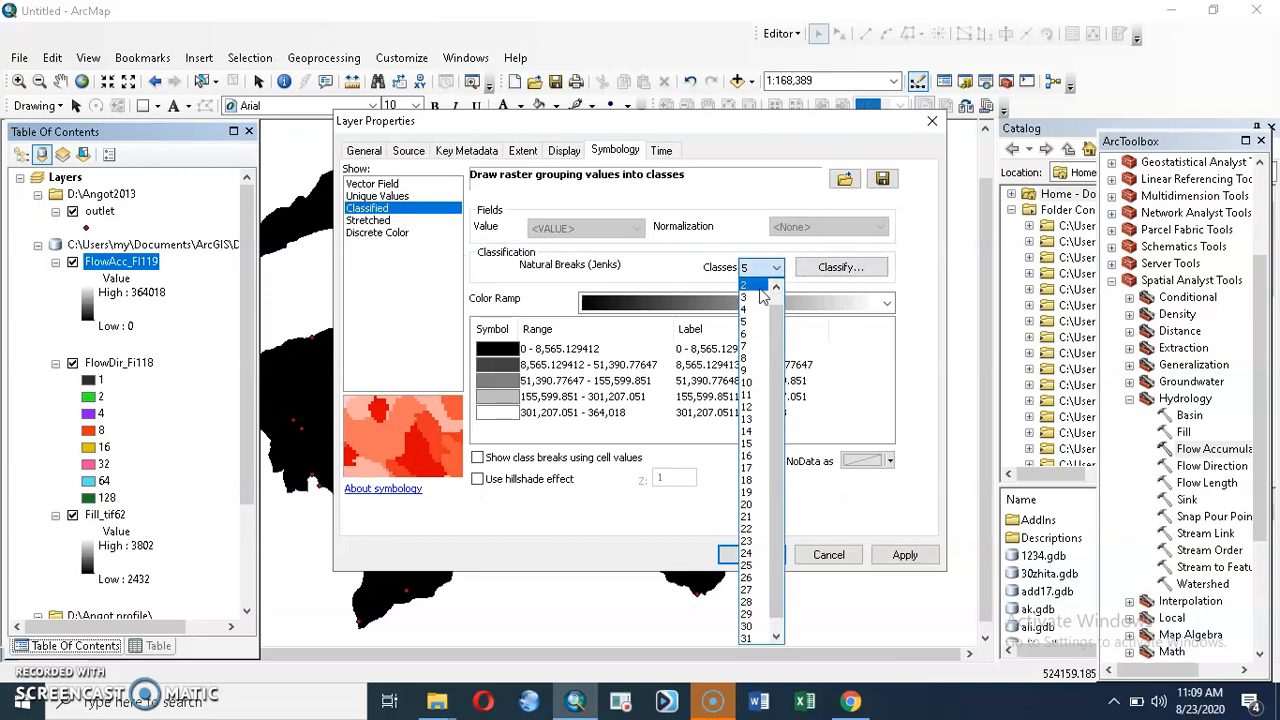
pyautogui.click(757, 287)
# Step: Set the first class break value of the flow accumulation classification to 500
pyautogui.click(848, 268)
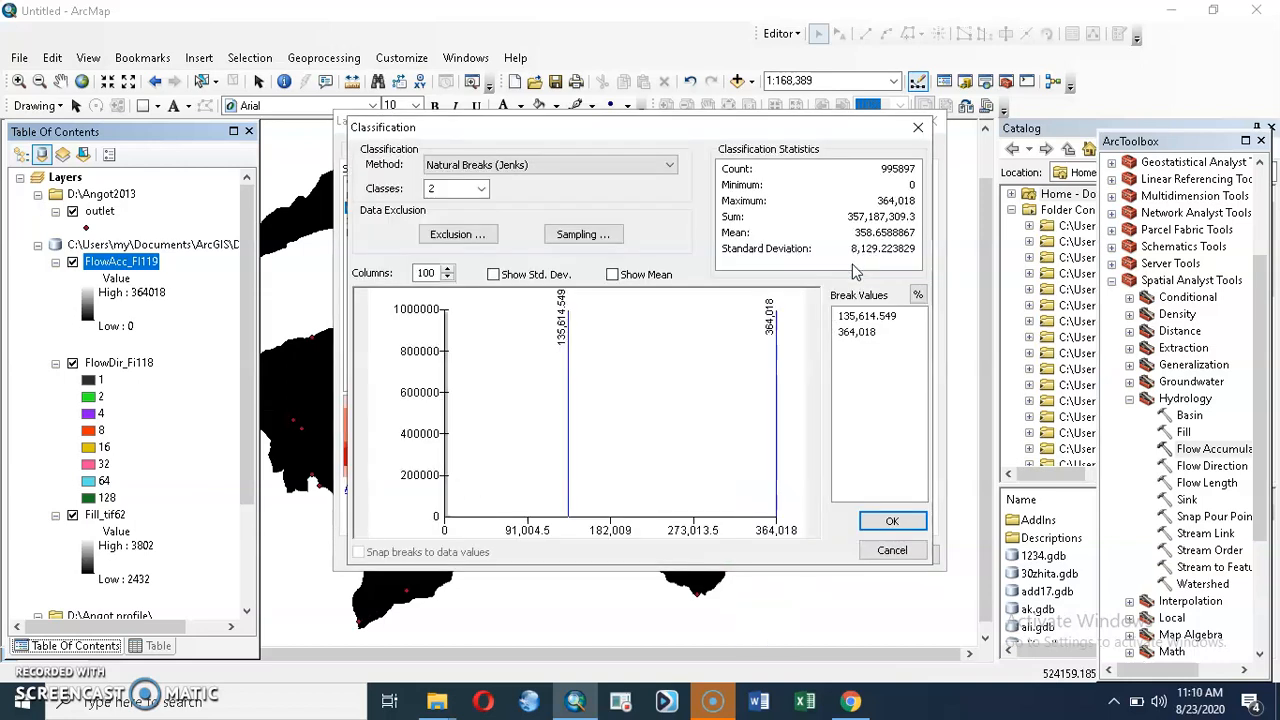
pyautogui.click(868, 318)
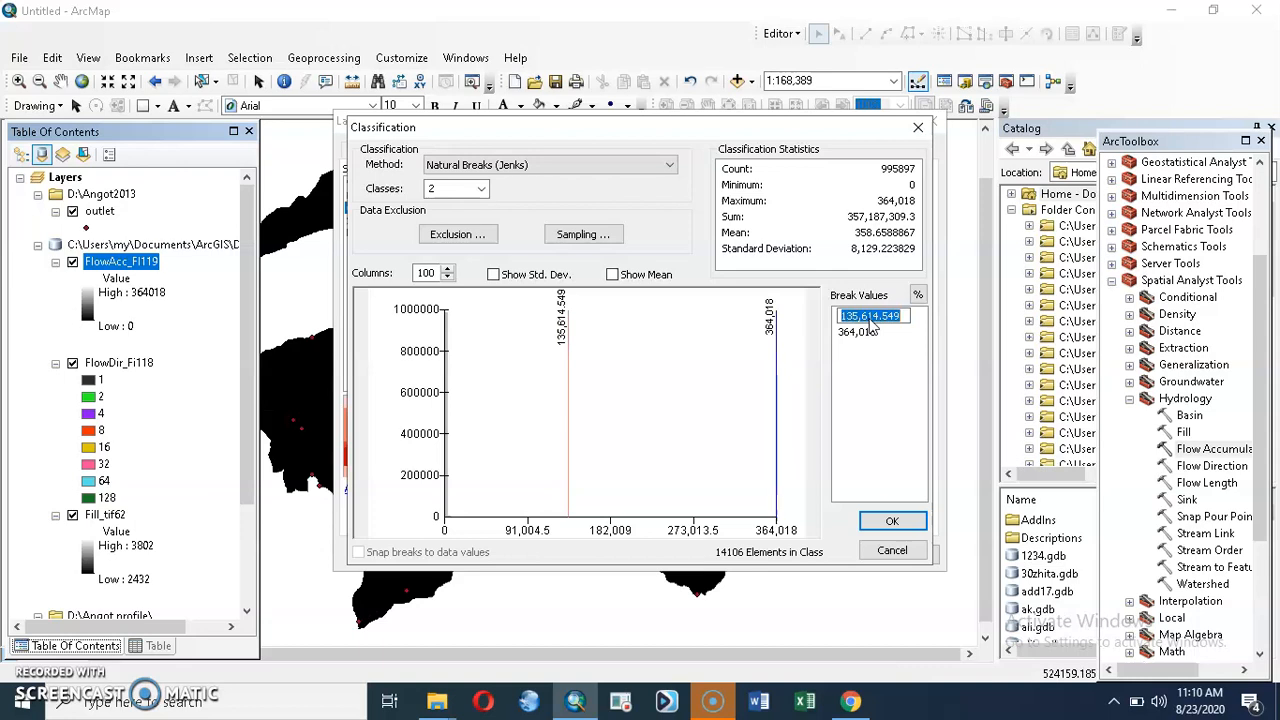
pyautogui.write('500')
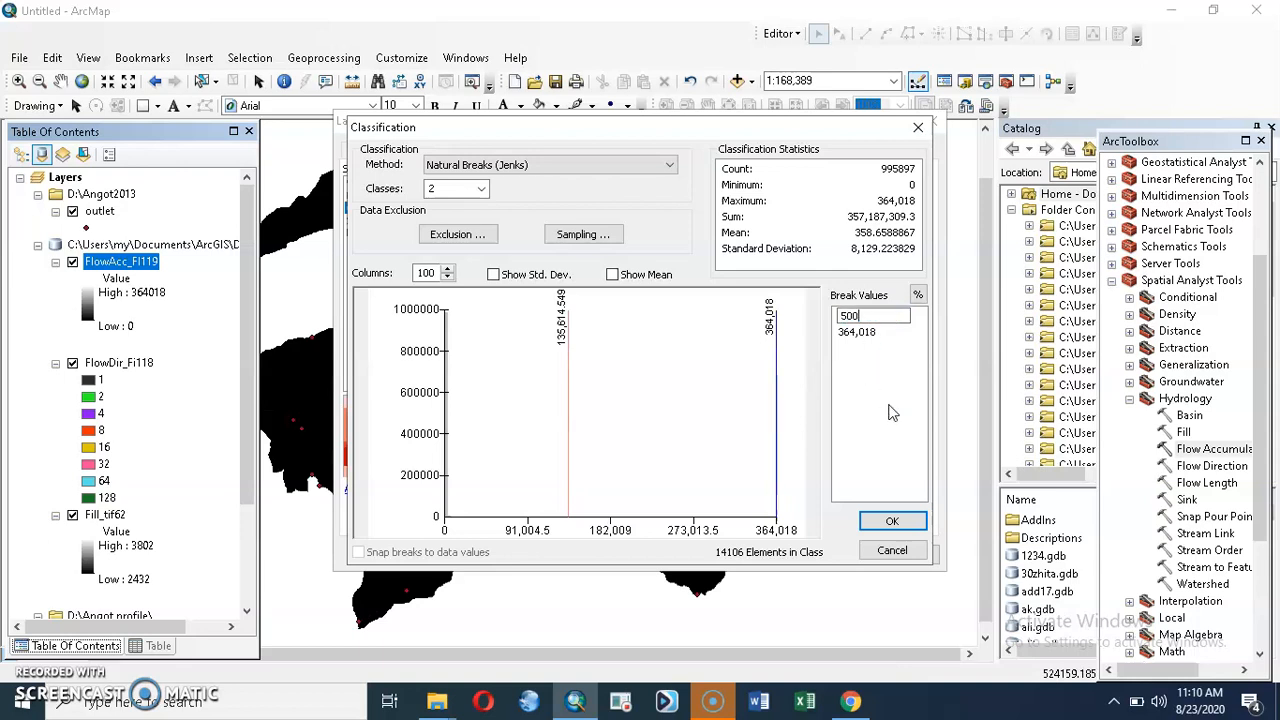
pyautogui.click(898, 520)
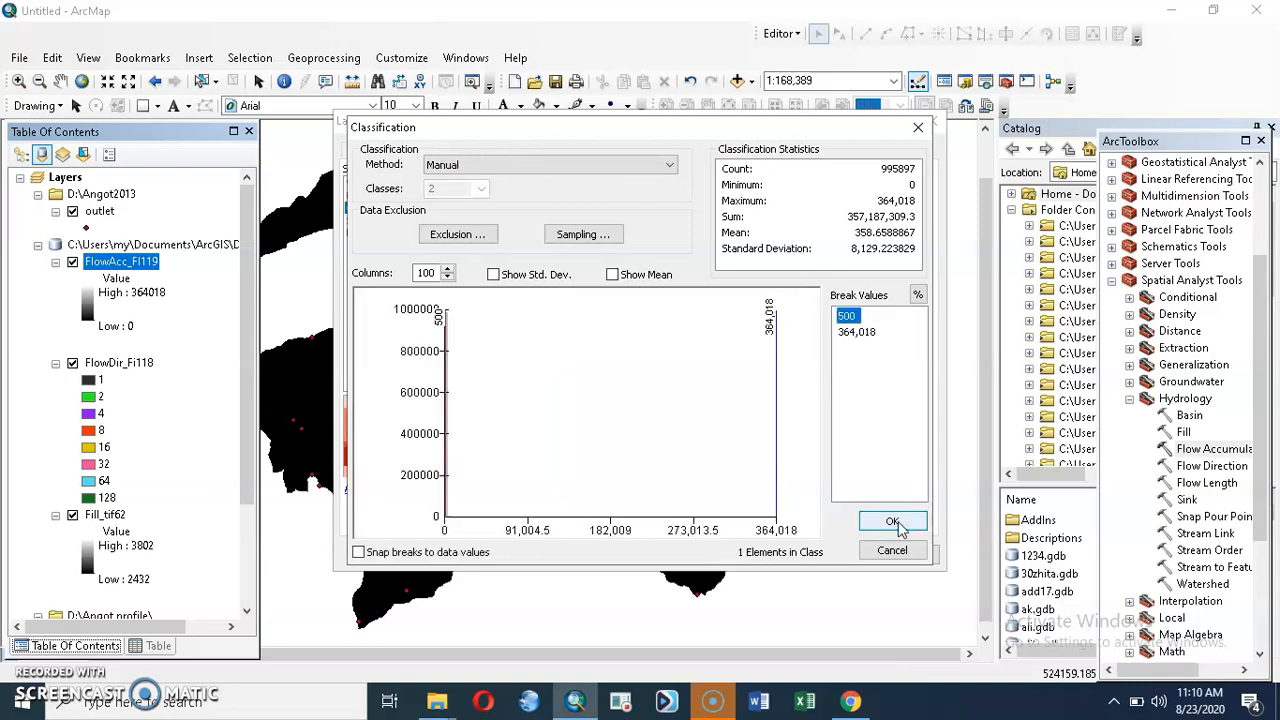
pyautogui.click(898, 520)
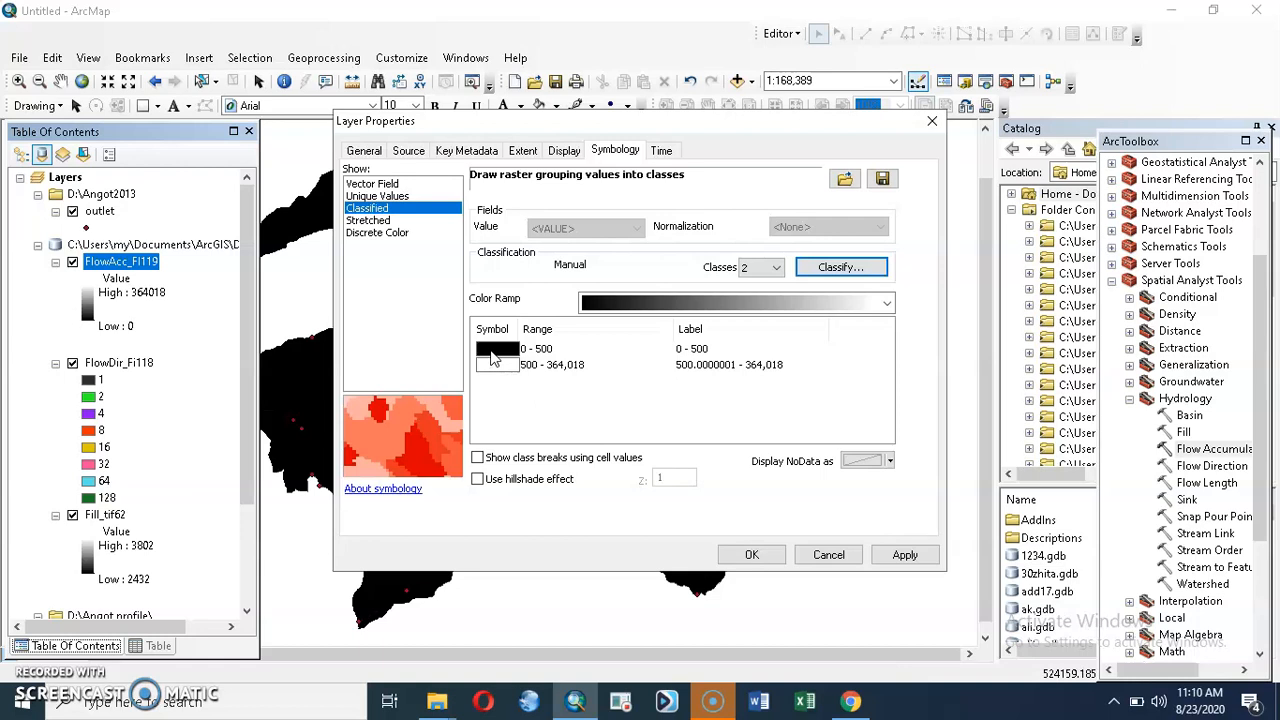
# Step: Color the 0–500 flow accumulation class white and the 500–364,018 class blue, and apply the symbology
pyautogui.click(492, 358)
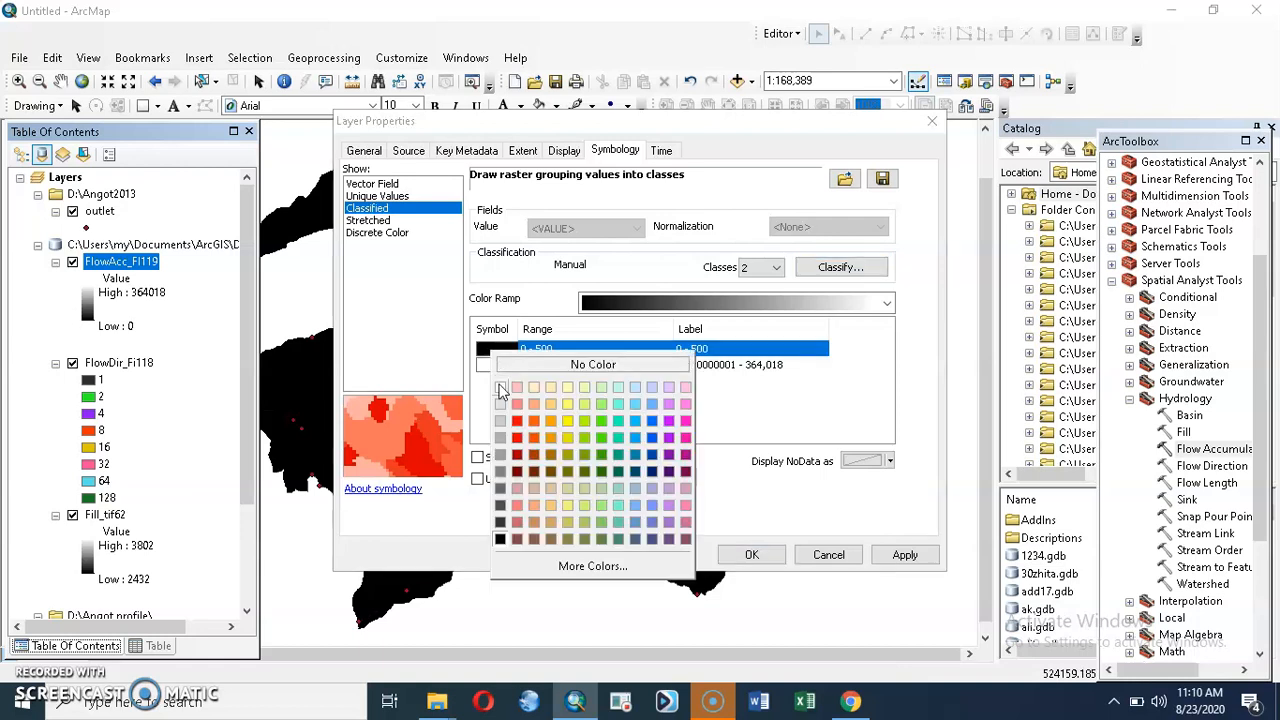
pyautogui.click(497, 378)
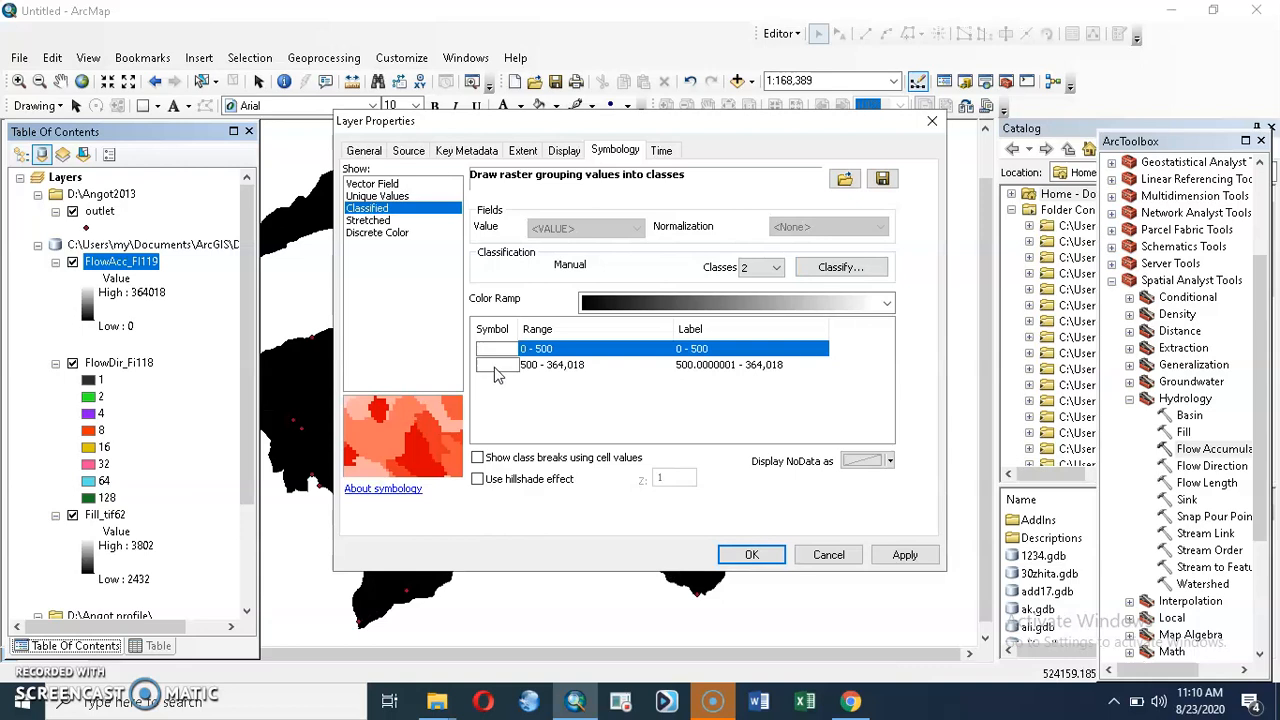
pyautogui.click(495, 367)
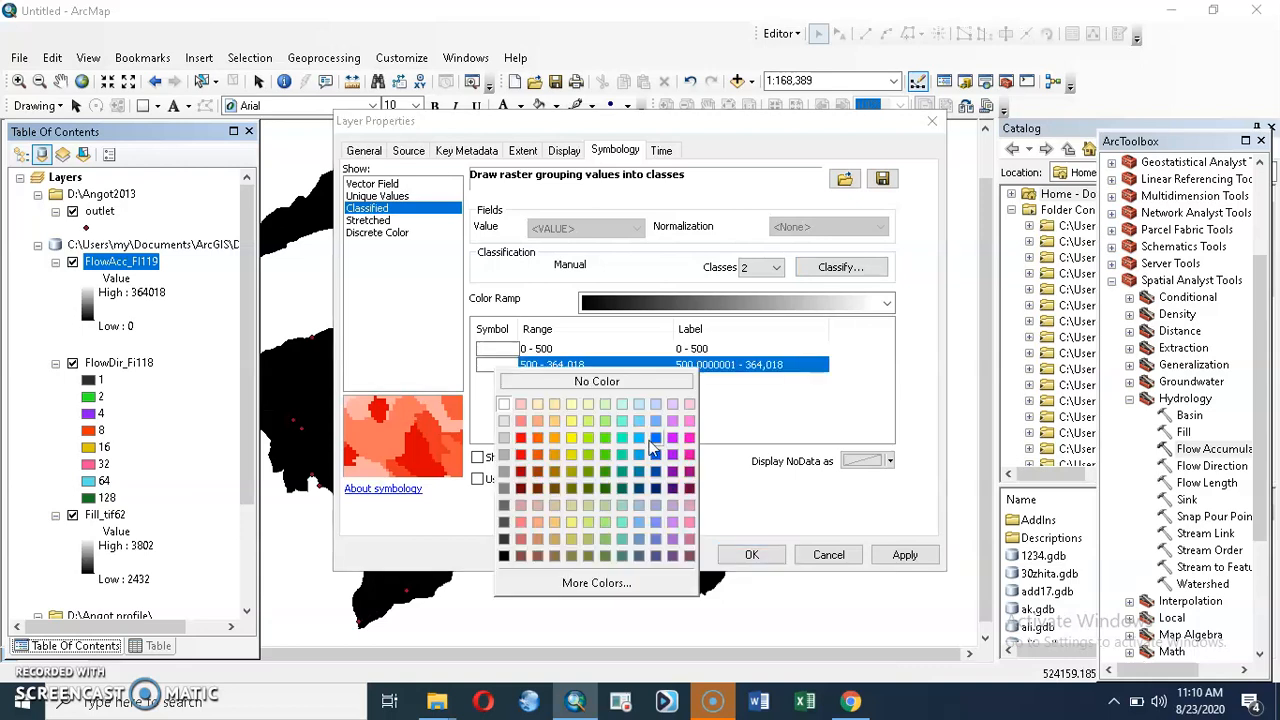
pyautogui.click(654, 442)
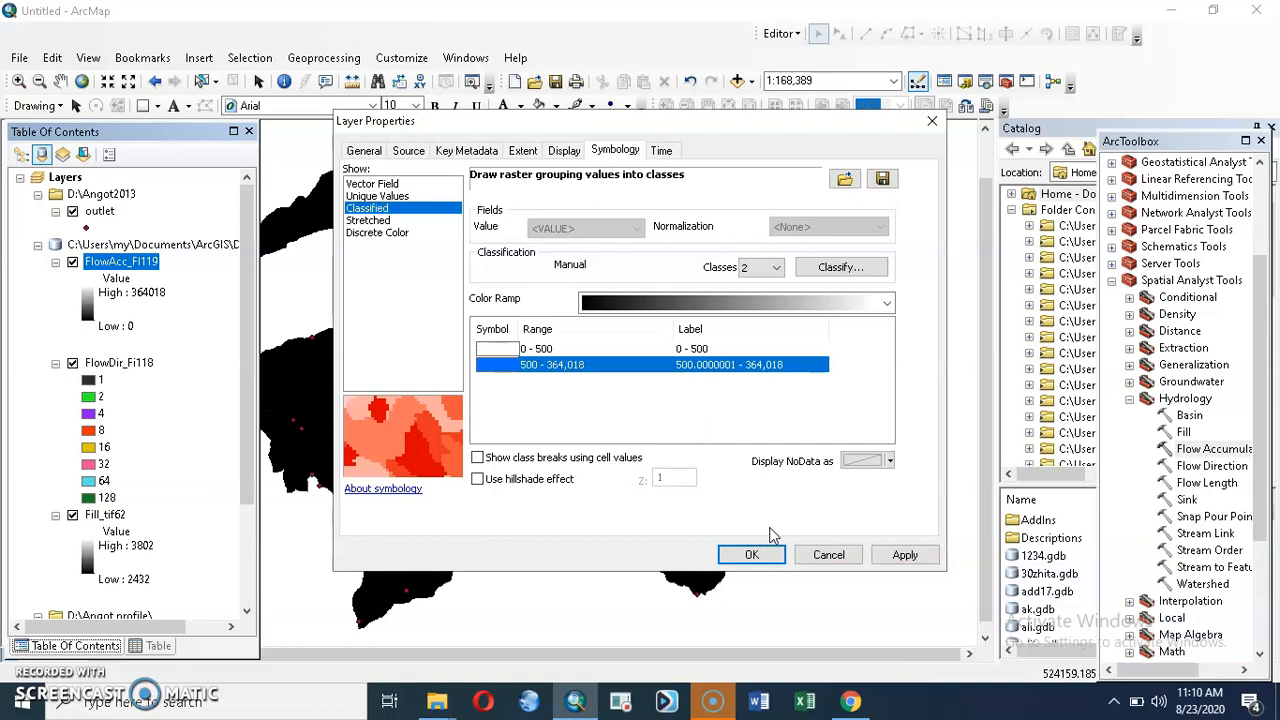
pyautogui.click(905, 554)
pyautogui.click(751, 554)
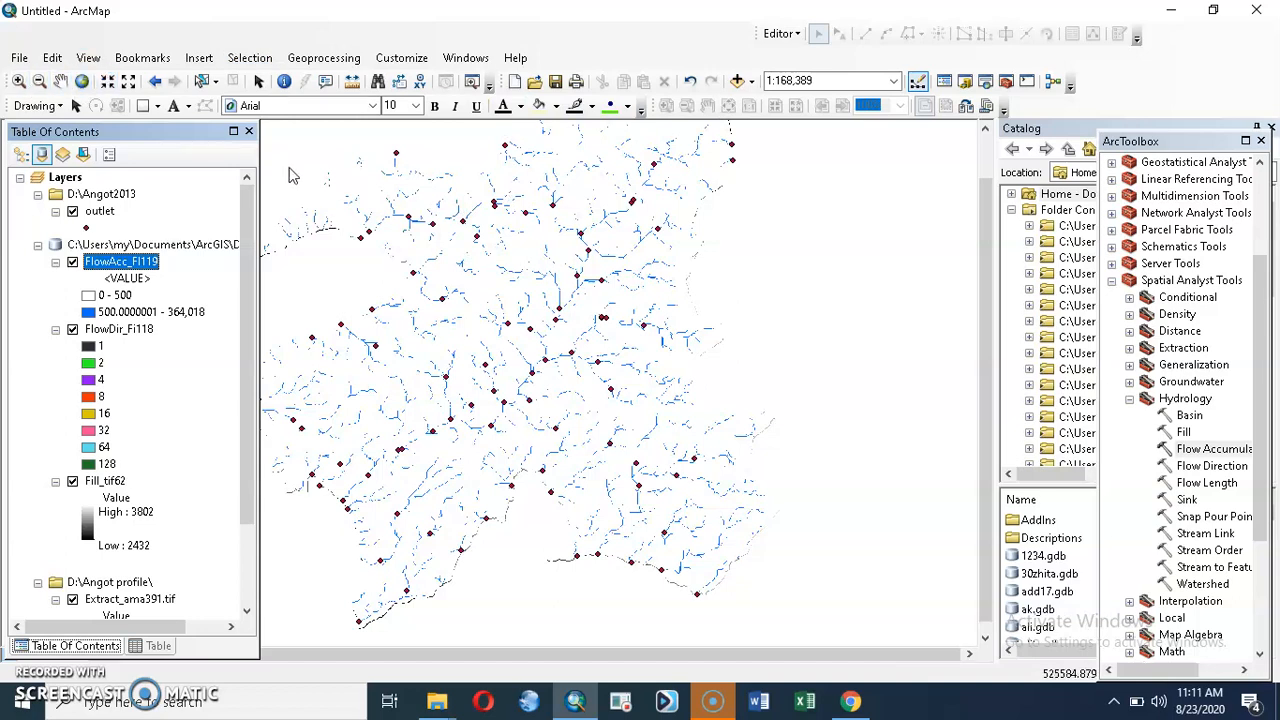
# Step: Examine the classified stream network and the outlet points along it at scales down to 1:30,000
pyautogui.click(18, 80)
pyautogui.click(405, 258)
pyautogui.click(429, 269)
pyautogui.click(429, 269)
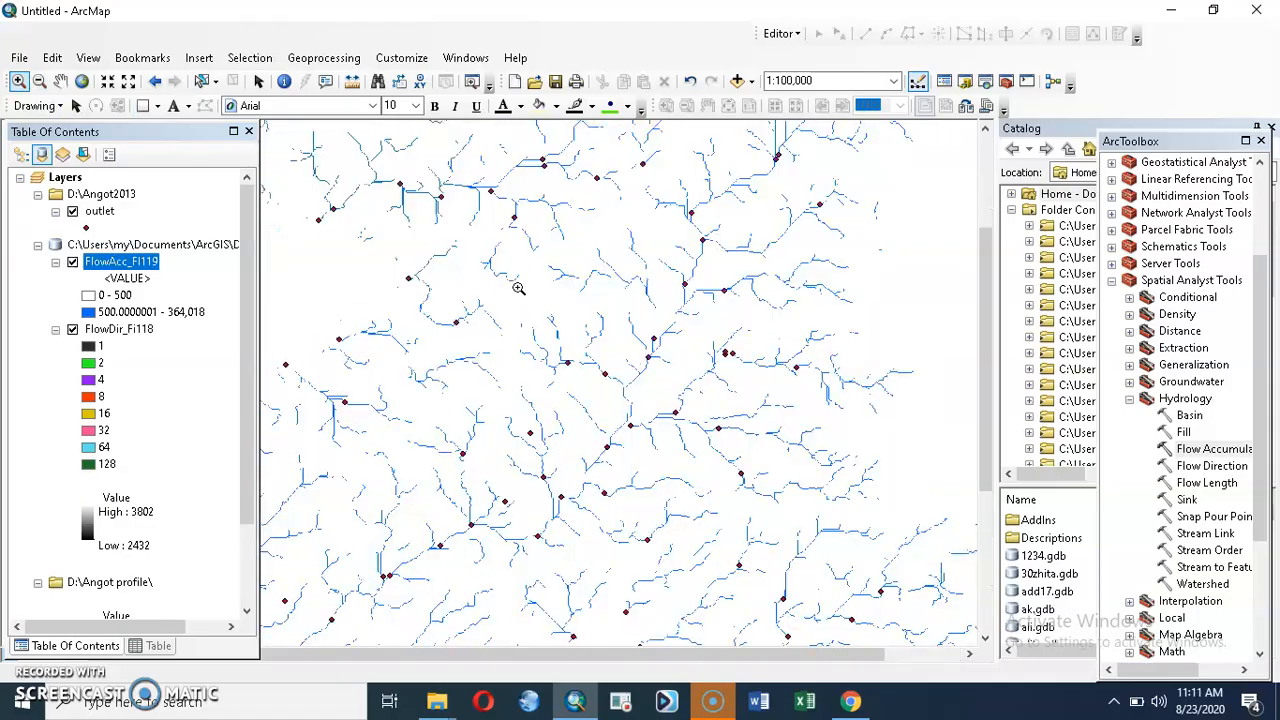
pyautogui.click(518, 288)
pyautogui.click(518, 288)
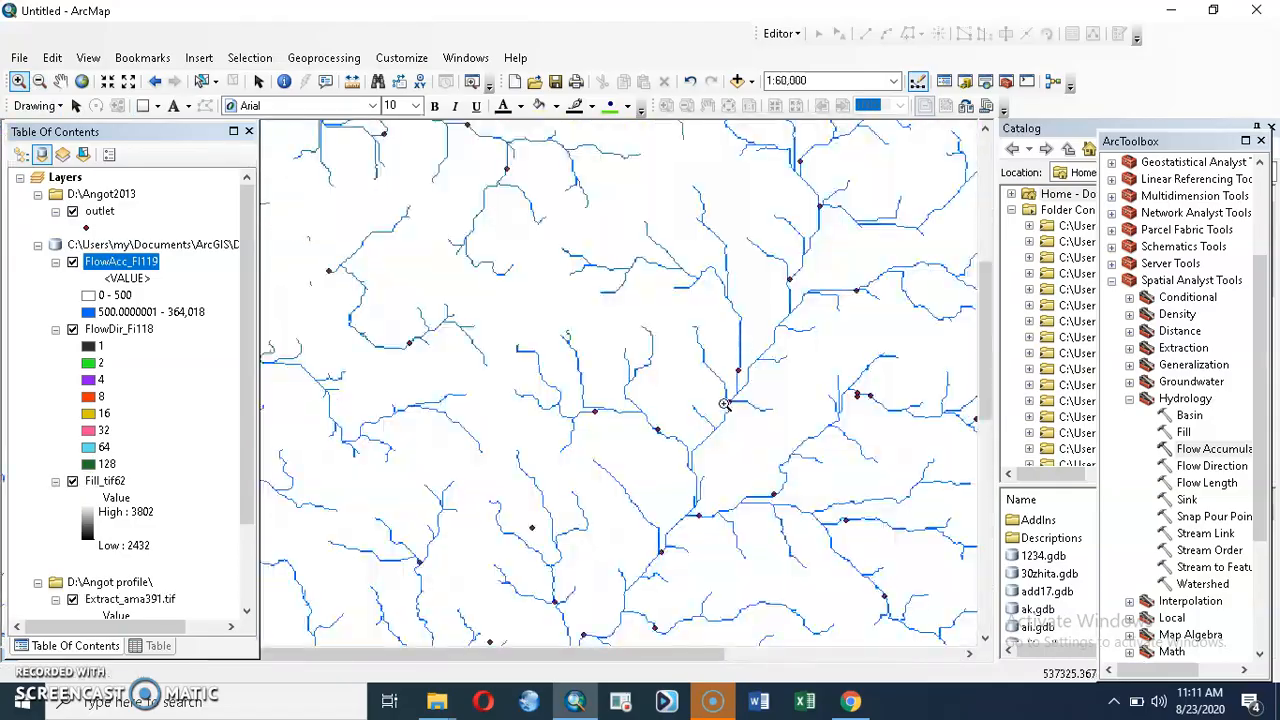
pyautogui.click(725, 404)
pyautogui.click(671, 420)
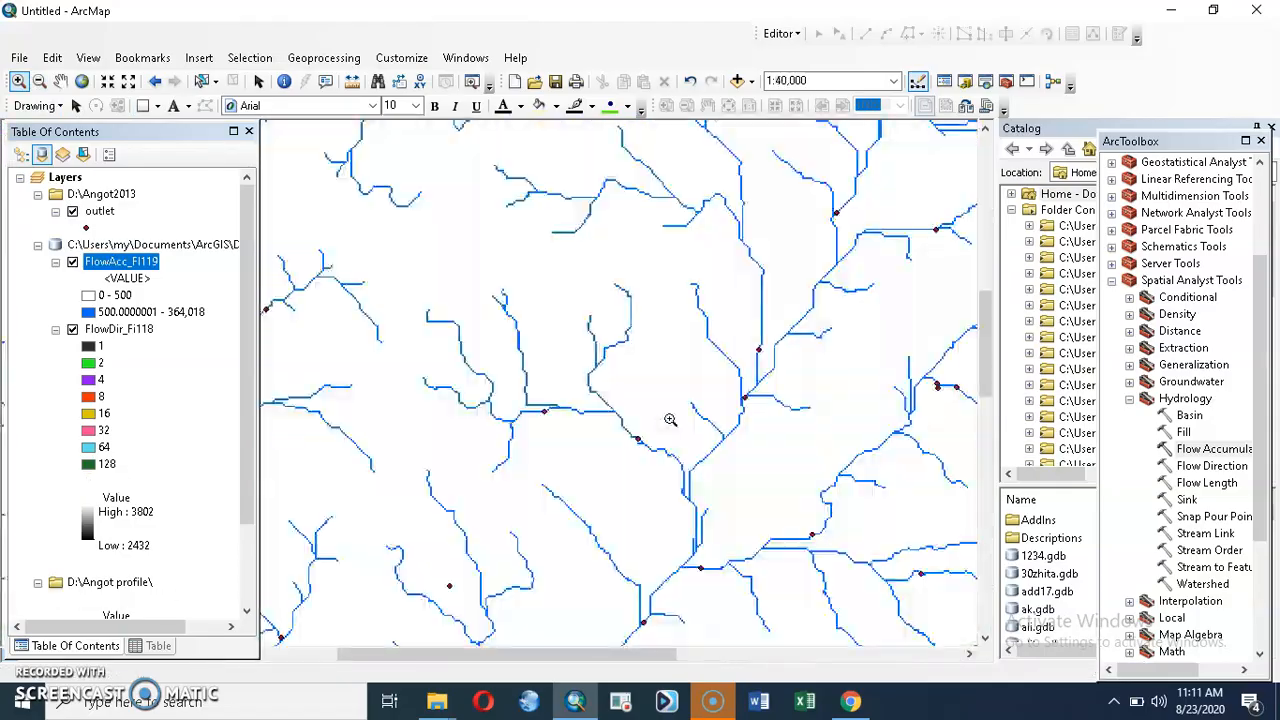
pyautogui.click(660, 396)
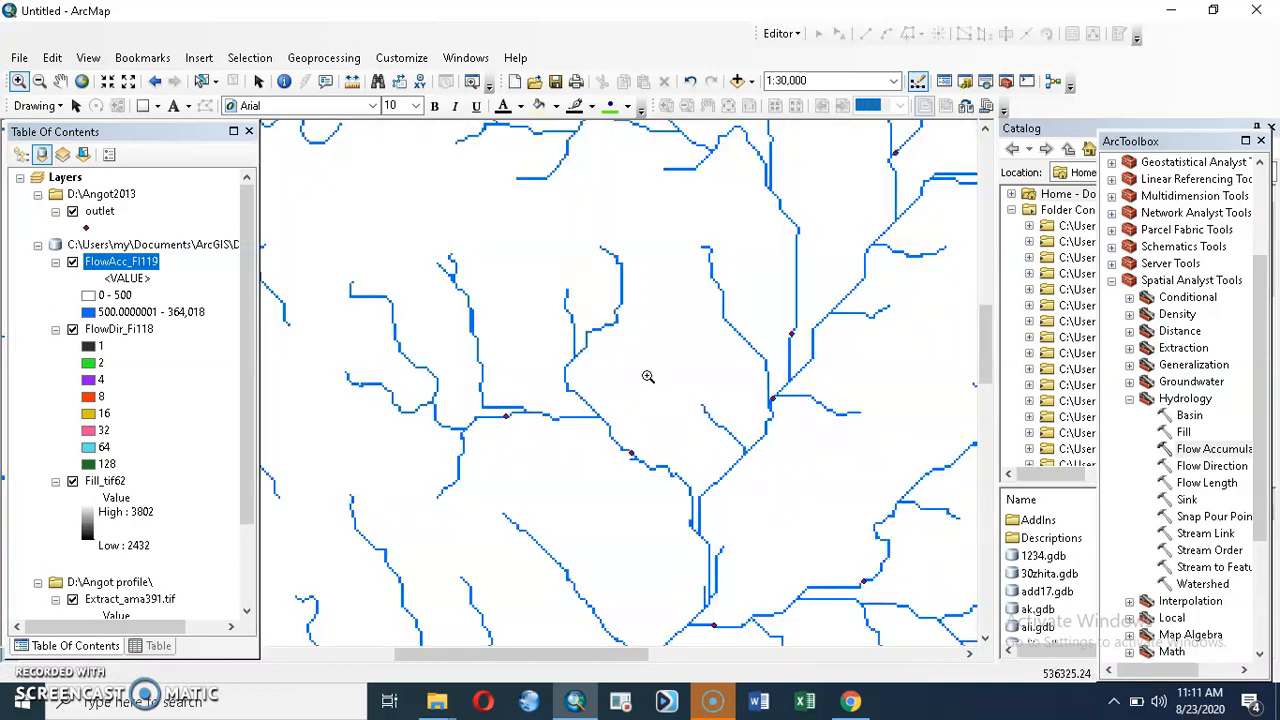
pyautogui.click(61, 81)
pyautogui.moveTo(796, 335); pyautogui.dragTo(311, 460)
pyautogui.moveTo(620, 391); pyautogui.dragTo(334, 369)
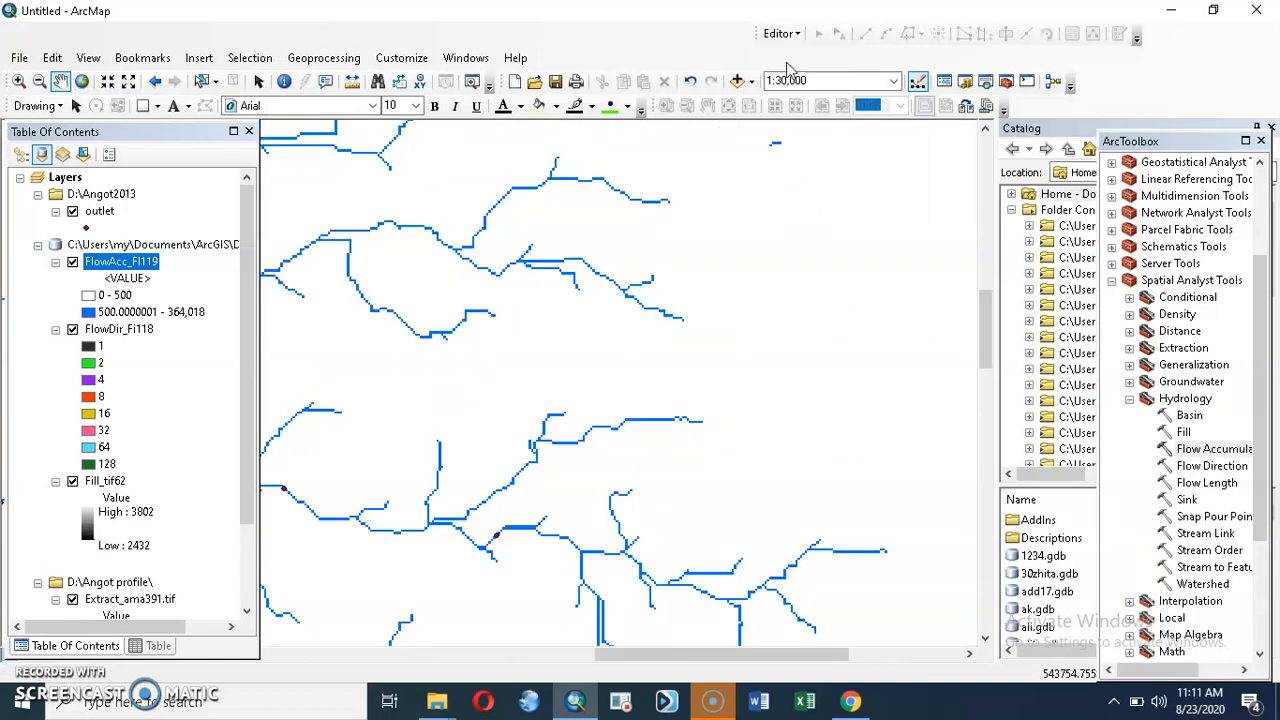
# Step: Start an edit session on the outlet layer
pyautogui.click(794, 36)
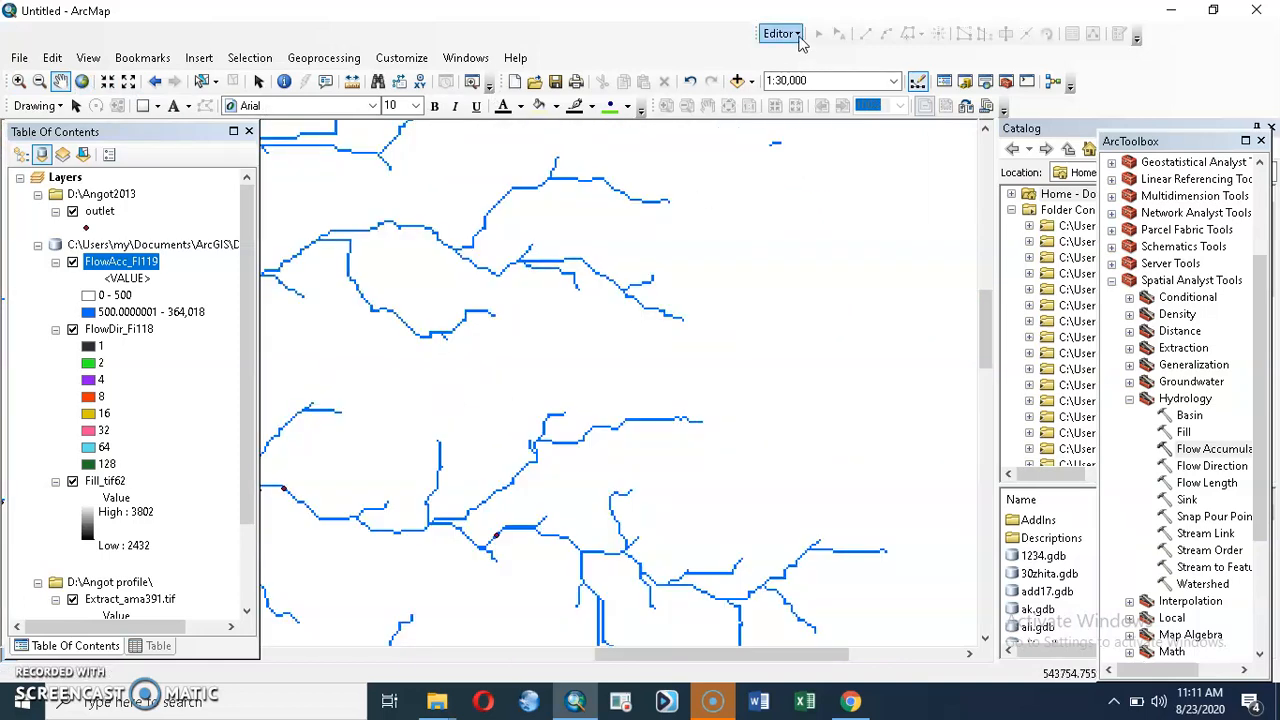
pyautogui.click(820, 55)
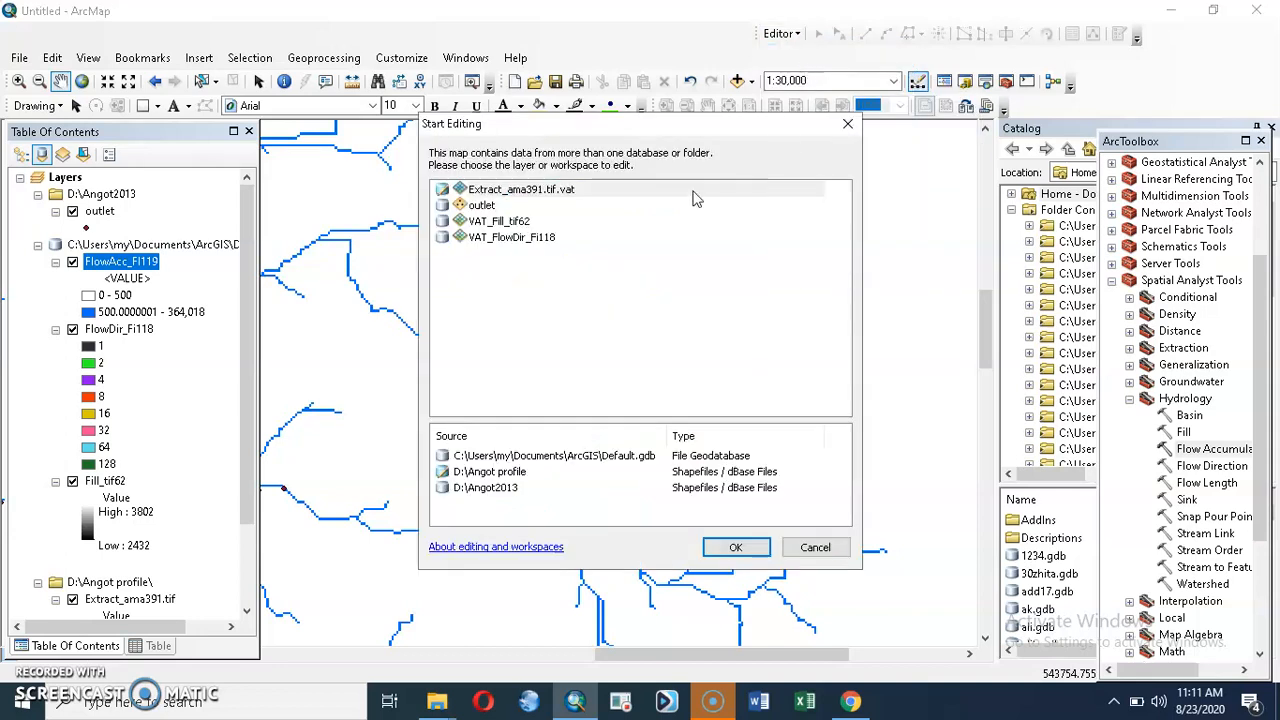
pyautogui.click(487, 210)
pyautogui.click(748, 548)
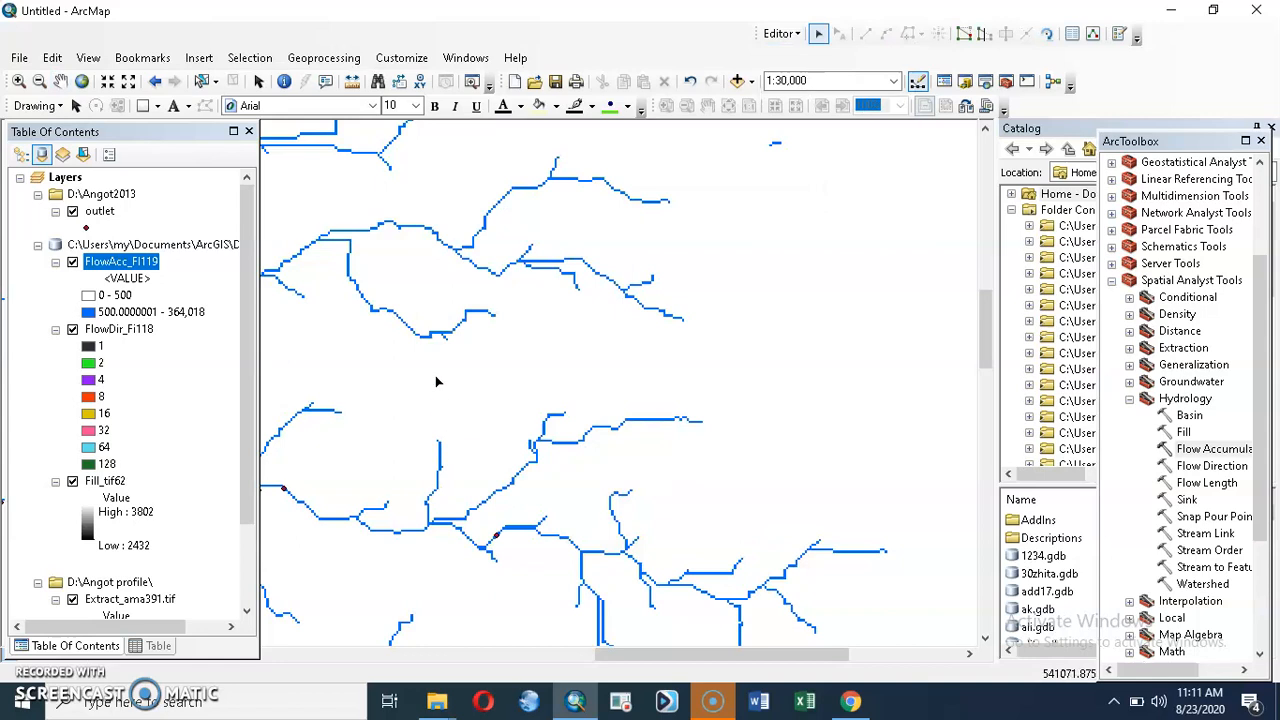
# Step: Follow the stream channels at up to 1:10,000 and check how the outlet points lie relative to them
pyautogui.click(60, 80)
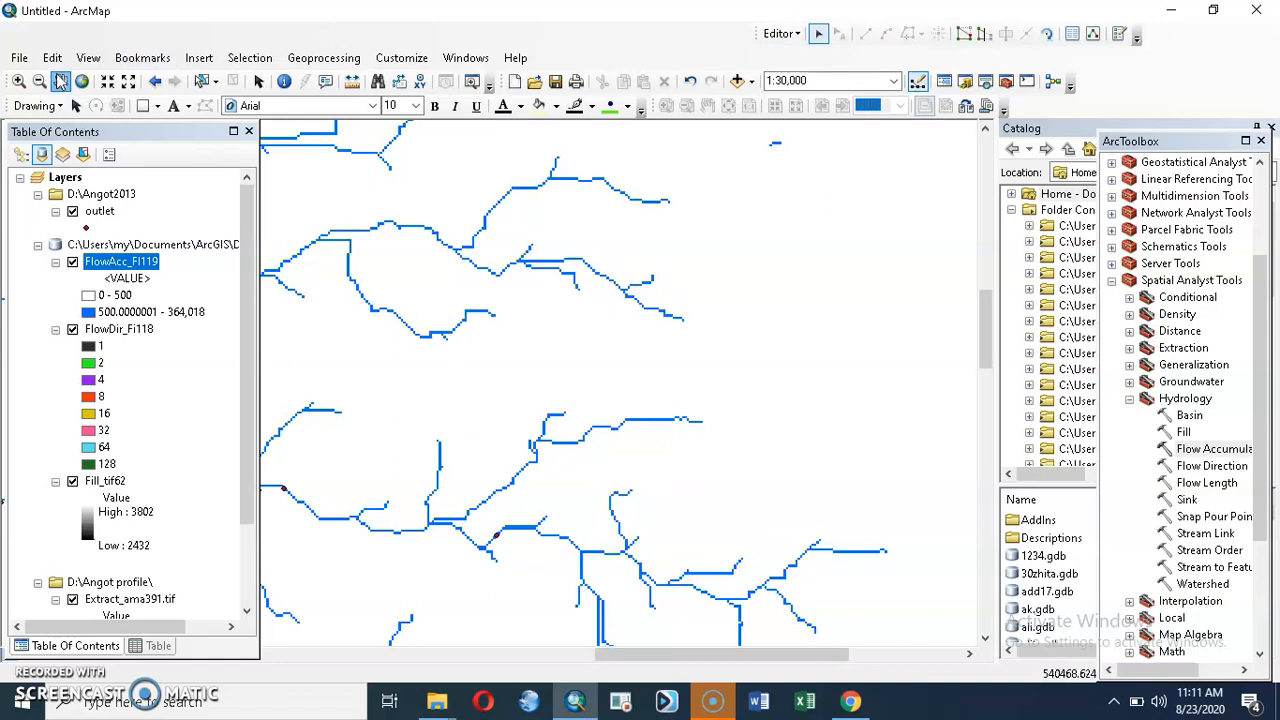
pyautogui.moveTo(376, 357); pyautogui.dragTo(733, 190)
pyautogui.moveTo(652, 417); pyautogui.dragTo(765, 234)
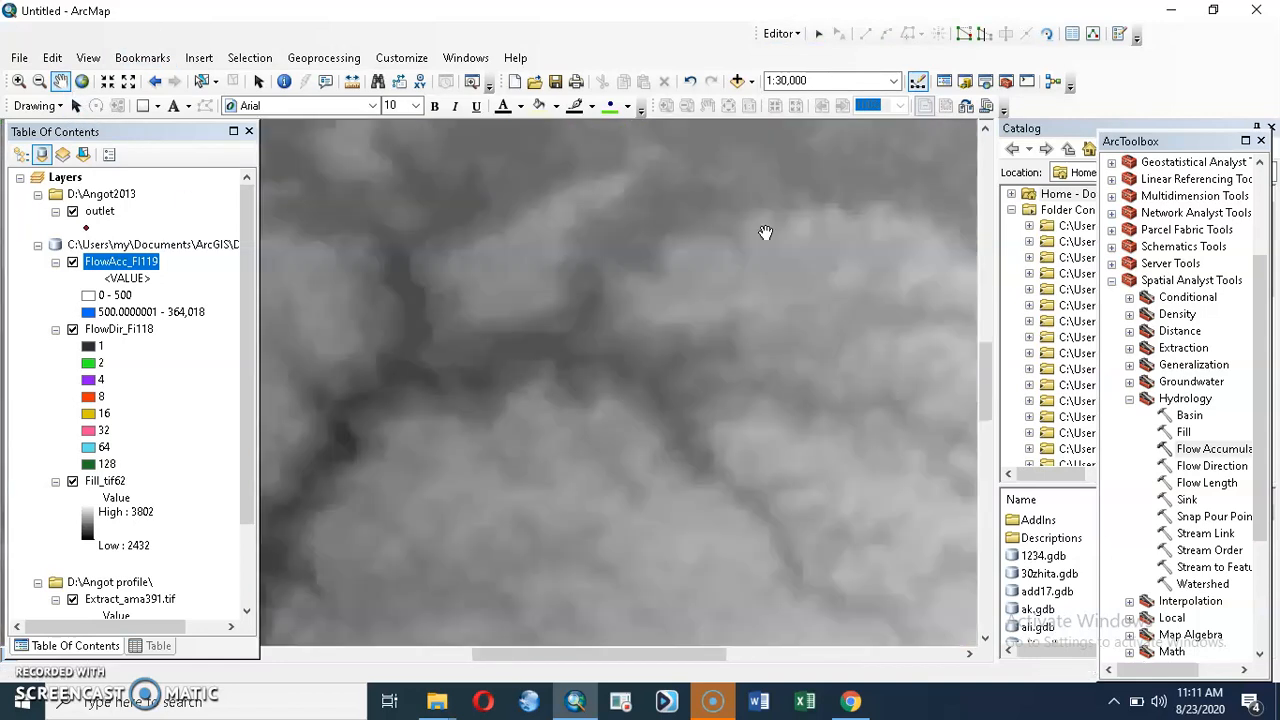
pyautogui.scroll(-2, 730, 190)
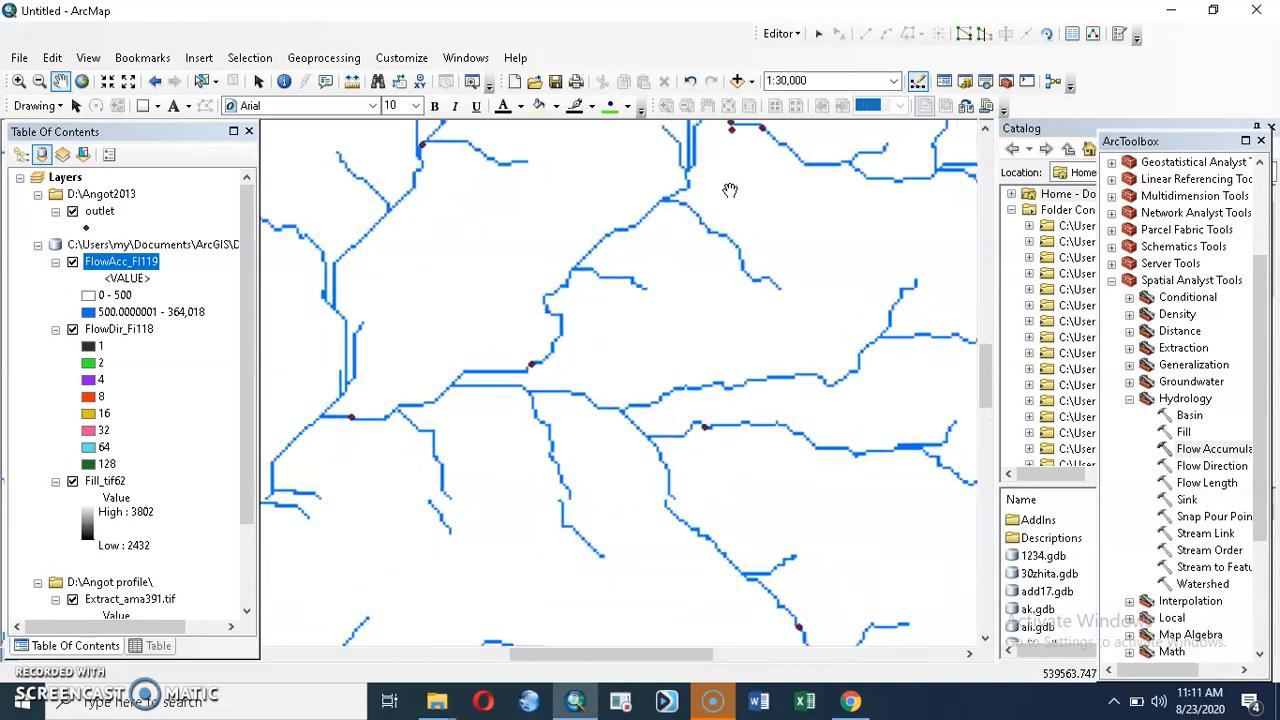
pyautogui.scroll(-2, 684, 381)
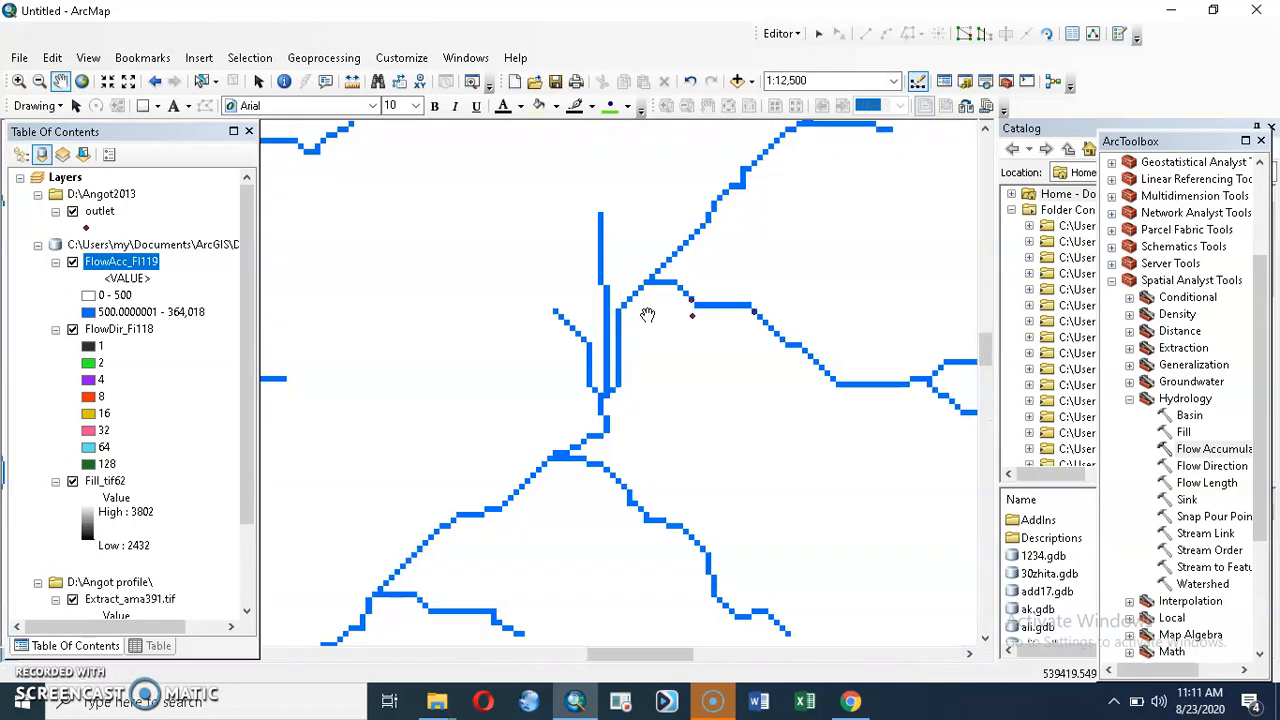
pyautogui.moveTo(649, 315); pyautogui.dragTo(610, 442)
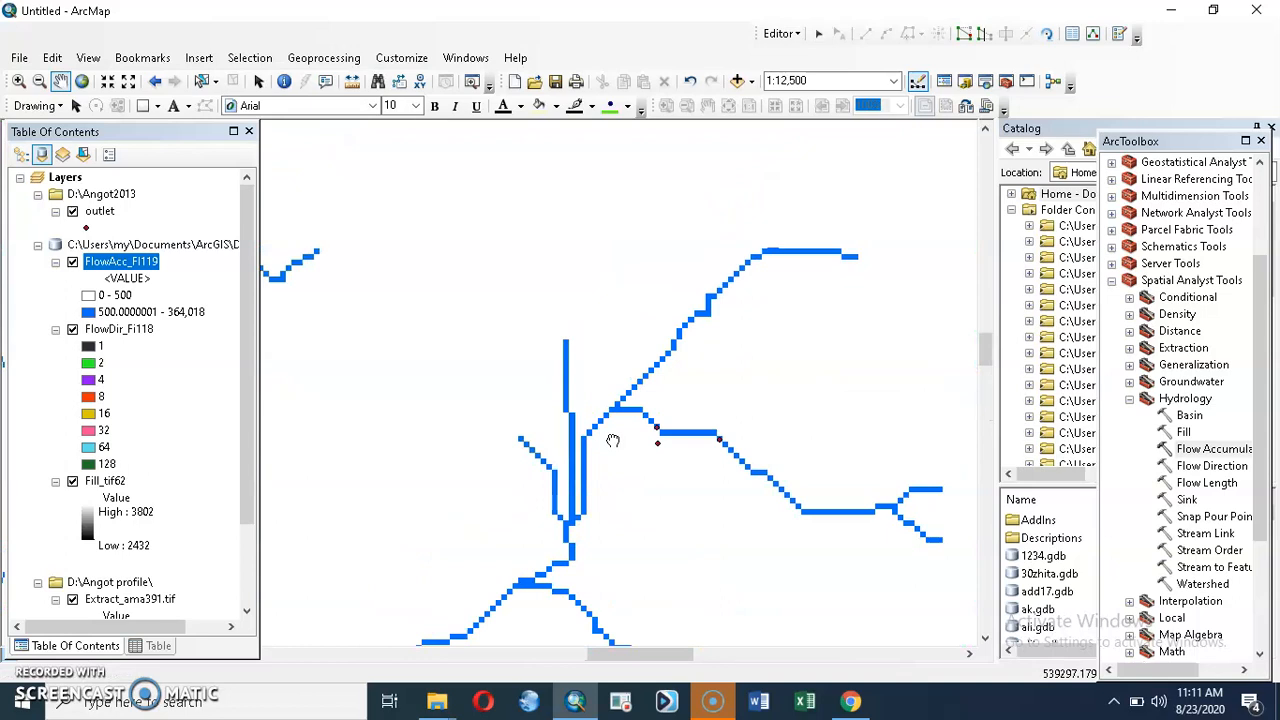
pyautogui.scroll(-1, 611, 438)
pyautogui.moveTo(594, 491); pyautogui.dragTo(589, 245)
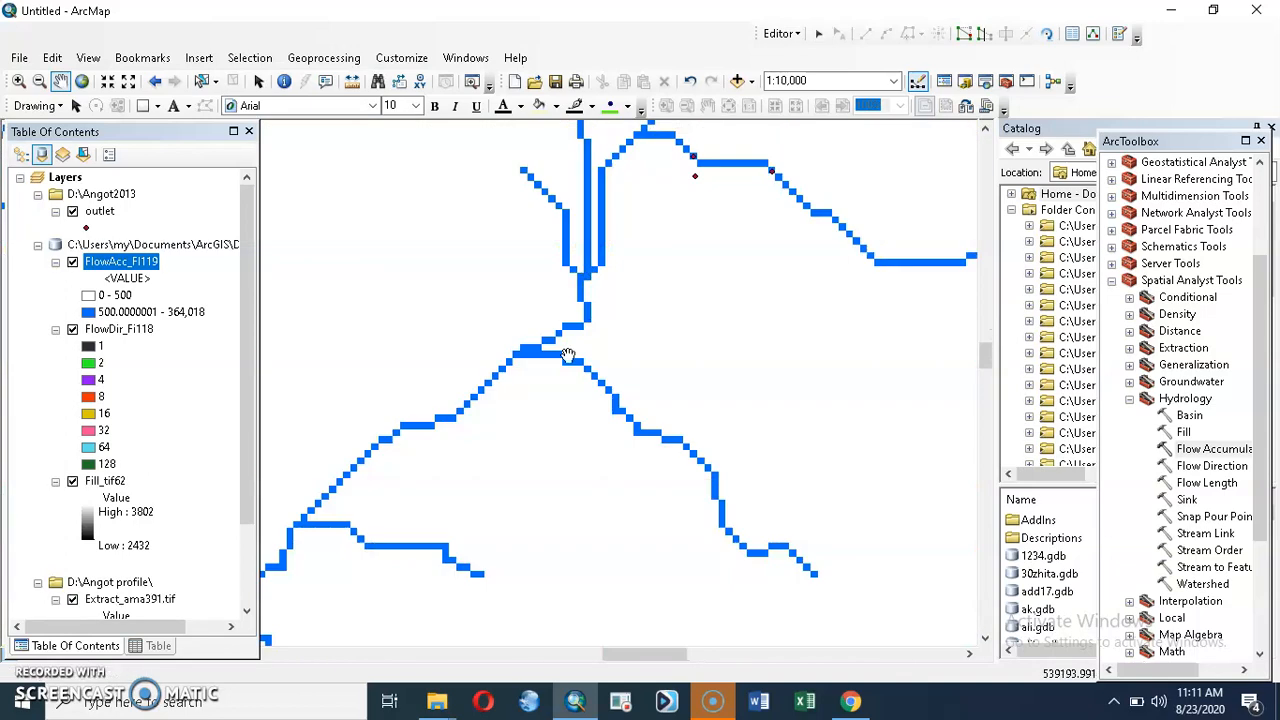
pyautogui.moveTo(435, 426); pyautogui.dragTo(535, 320)
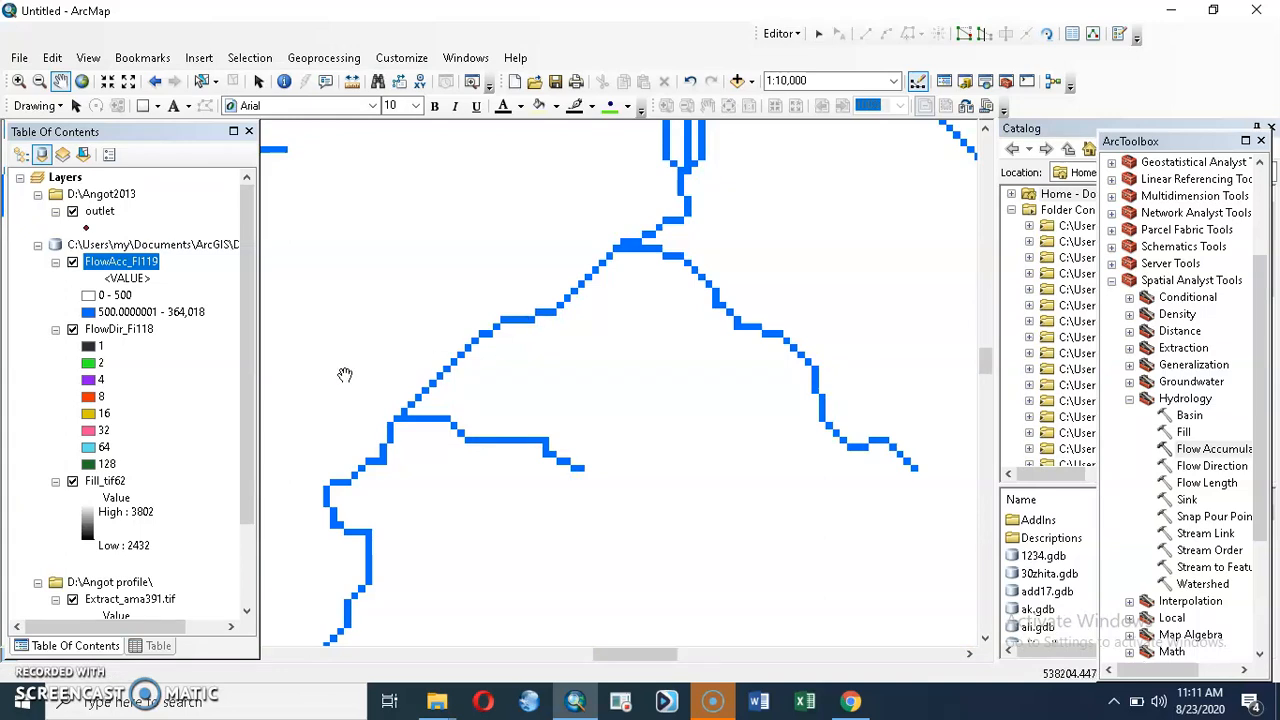
pyautogui.moveTo(349, 457); pyautogui.dragTo(520, 266)
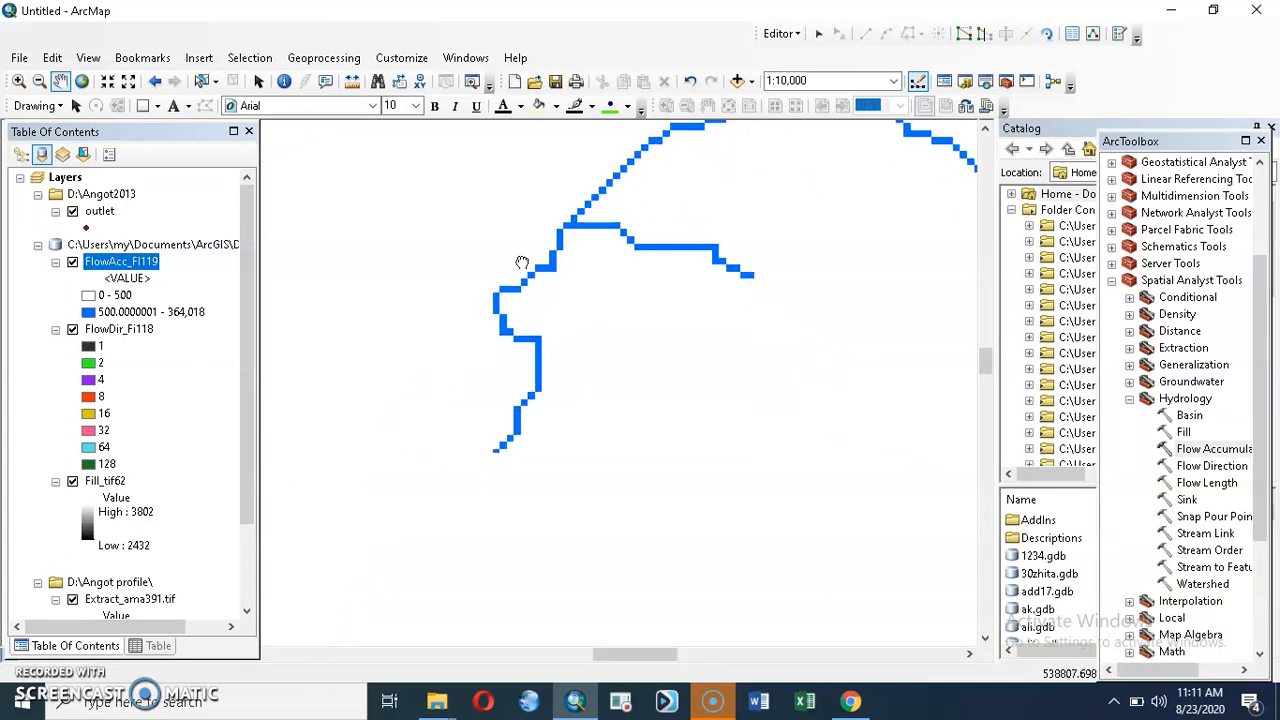
pyautogui.moveTo(527, 398); pyautogui.dragTo(584, 295)
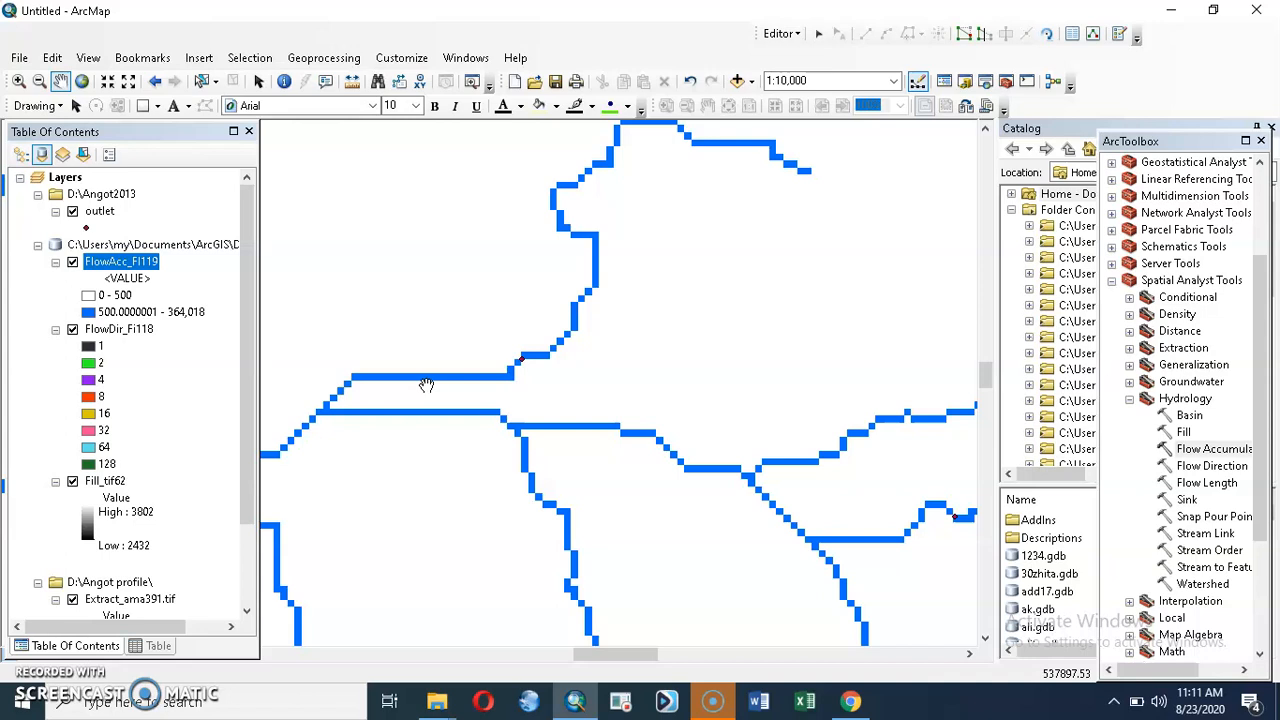
pyautogui.moveTo(426, 385); pyautogui.dragTo(521, 311)
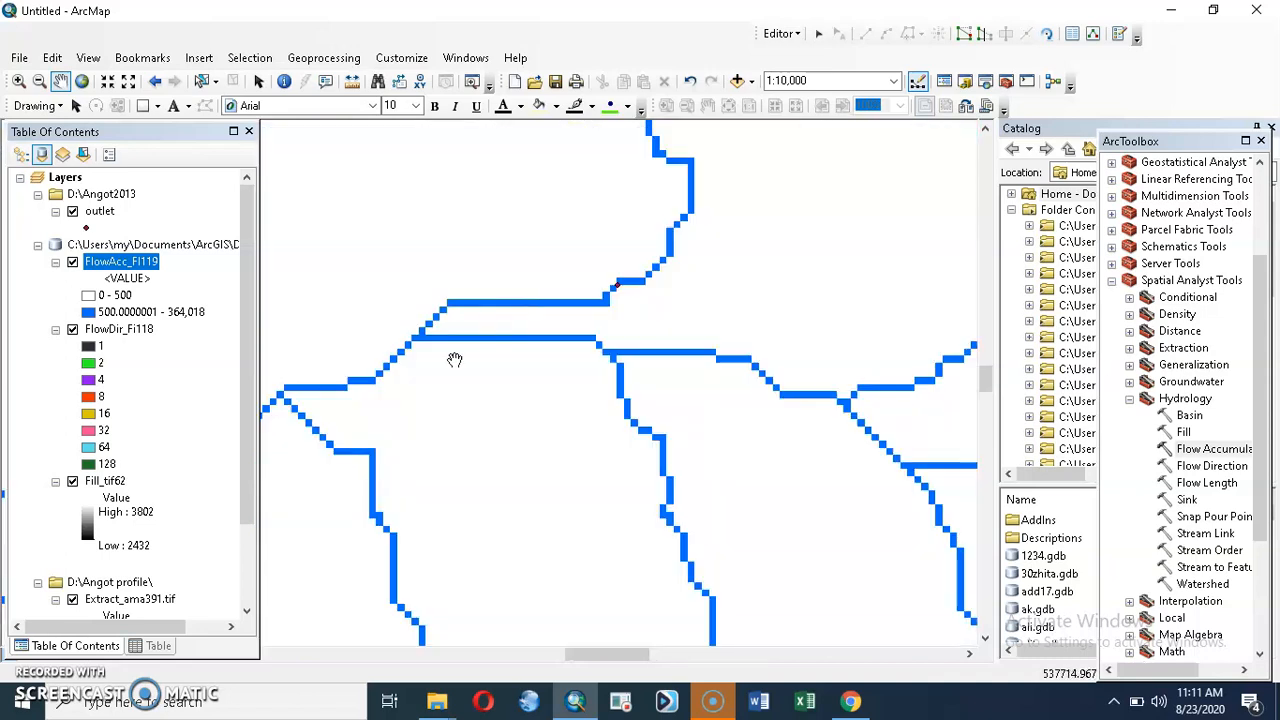
# Step: Inspect at close range, 1:5,000 and larger, whether the outlet points near the stream junctions sit on the blue accumulation cells
pyautogui.scroll(2, 543, 343)
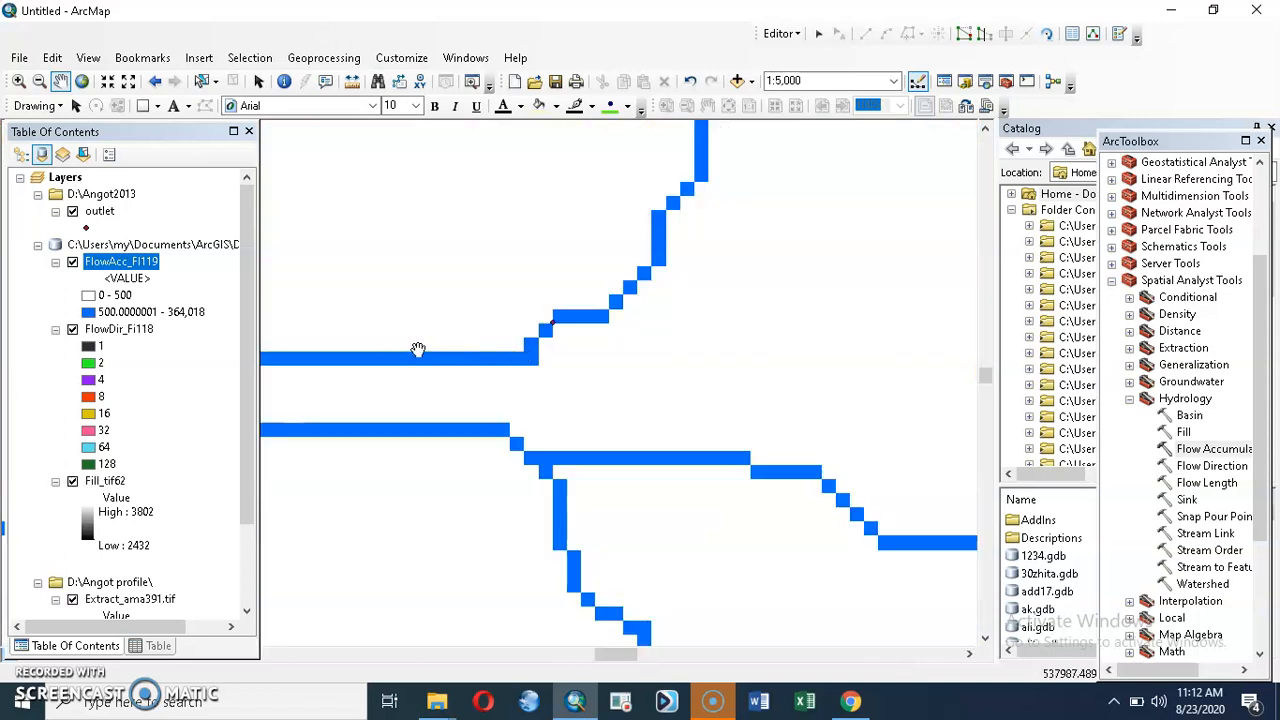
pyautogui.moveTo(392, 352); pyautogui.dragTo(539, 307)
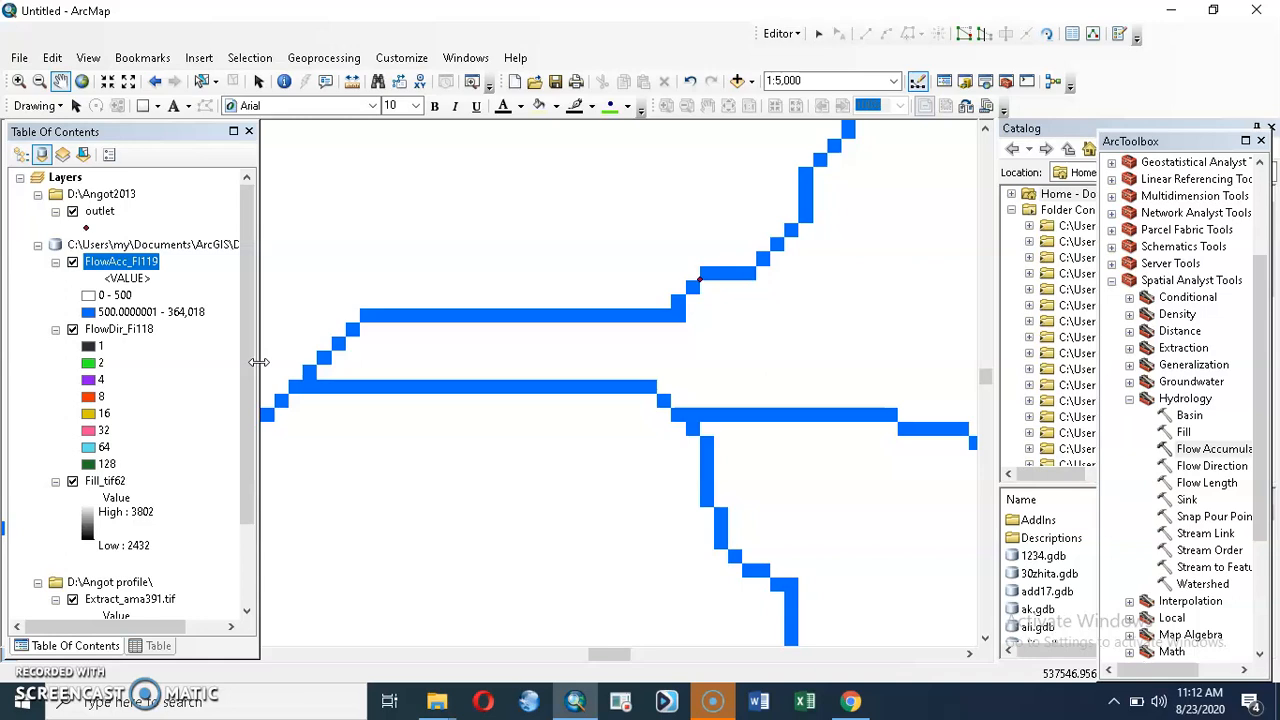
pyautogui.moveTo(337, 368); pyautogui.dragTo(511, 354)
pyautogui.moveTo(387, 382); pyautogui.dragTo(556, 335)
pyautogui.moveTo(393, 326); pyautogui.dragTo(600, 327)
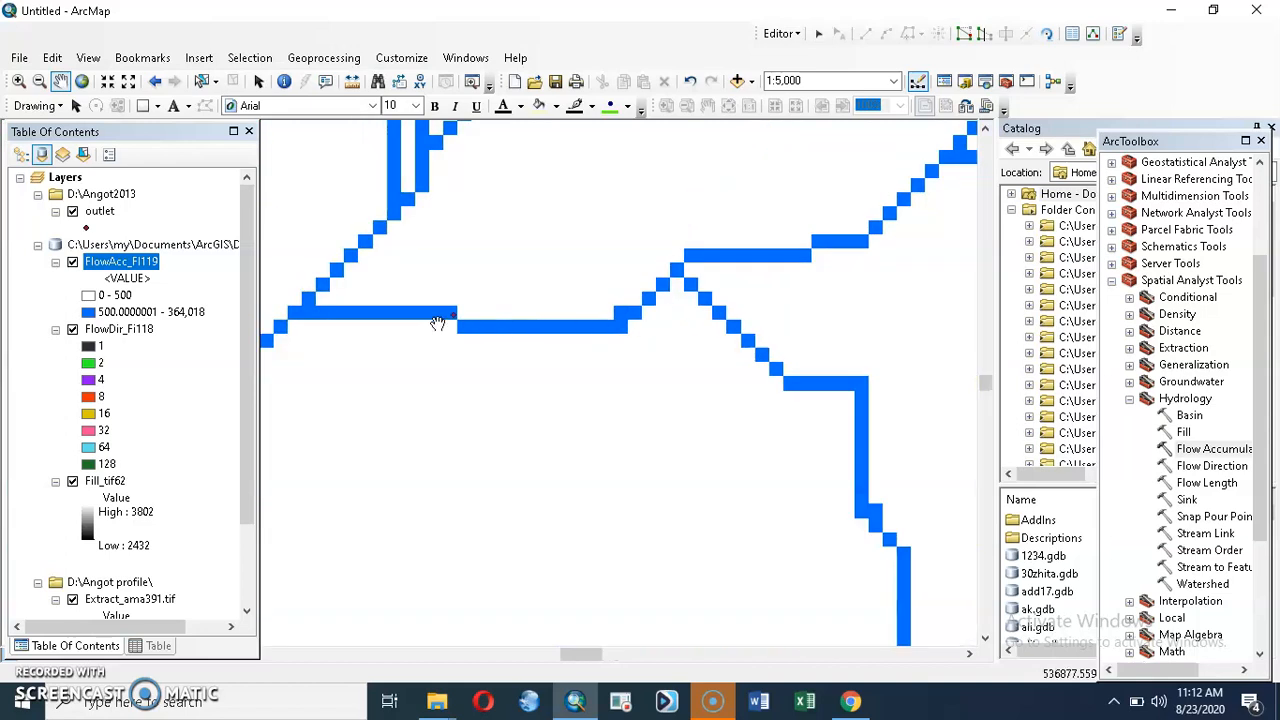
pyautogui.moveTo(403, 280); pyautogui.dragTo(443, 457)
pyautogui.moveTo(498, 231); pyautogui.dragTo(520, 537)
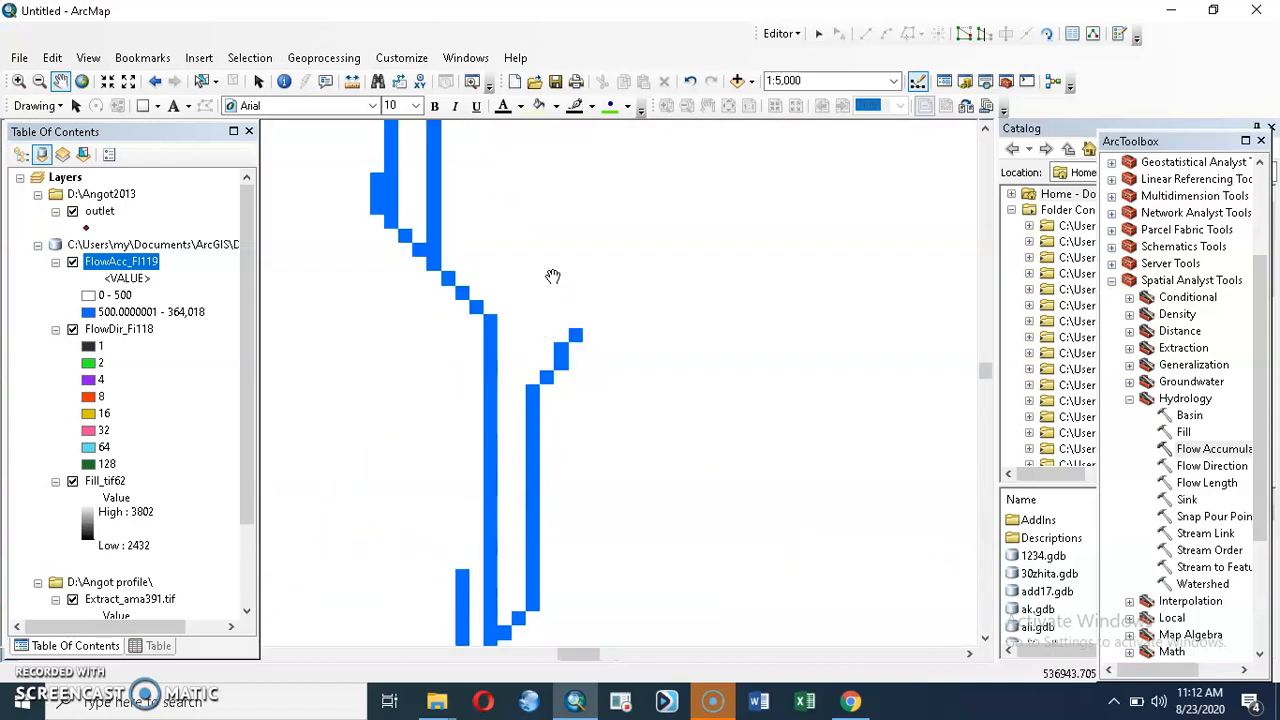
pyautogui.scroll(-4, 554, 277)
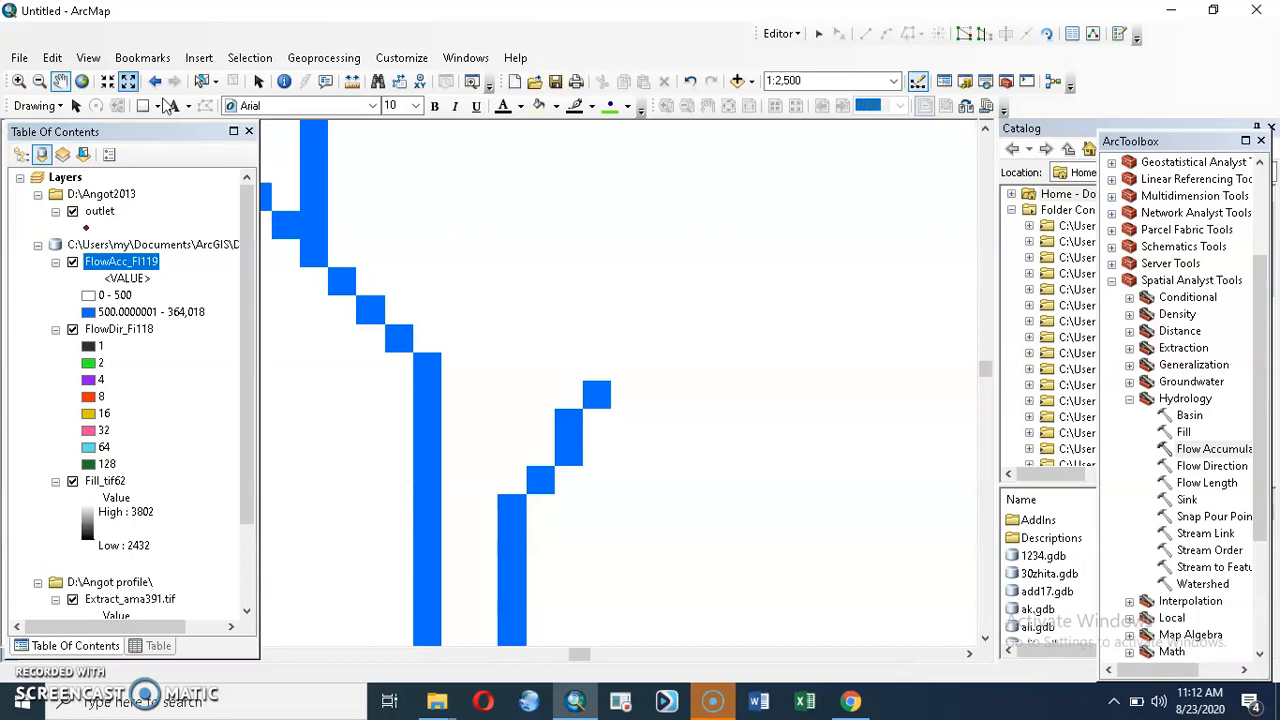
# Step: Review the distribution of outlet points over the wider stream network at 1:125,000
pyautogui.click(129, 82)
pyautogui.click(129, 82)
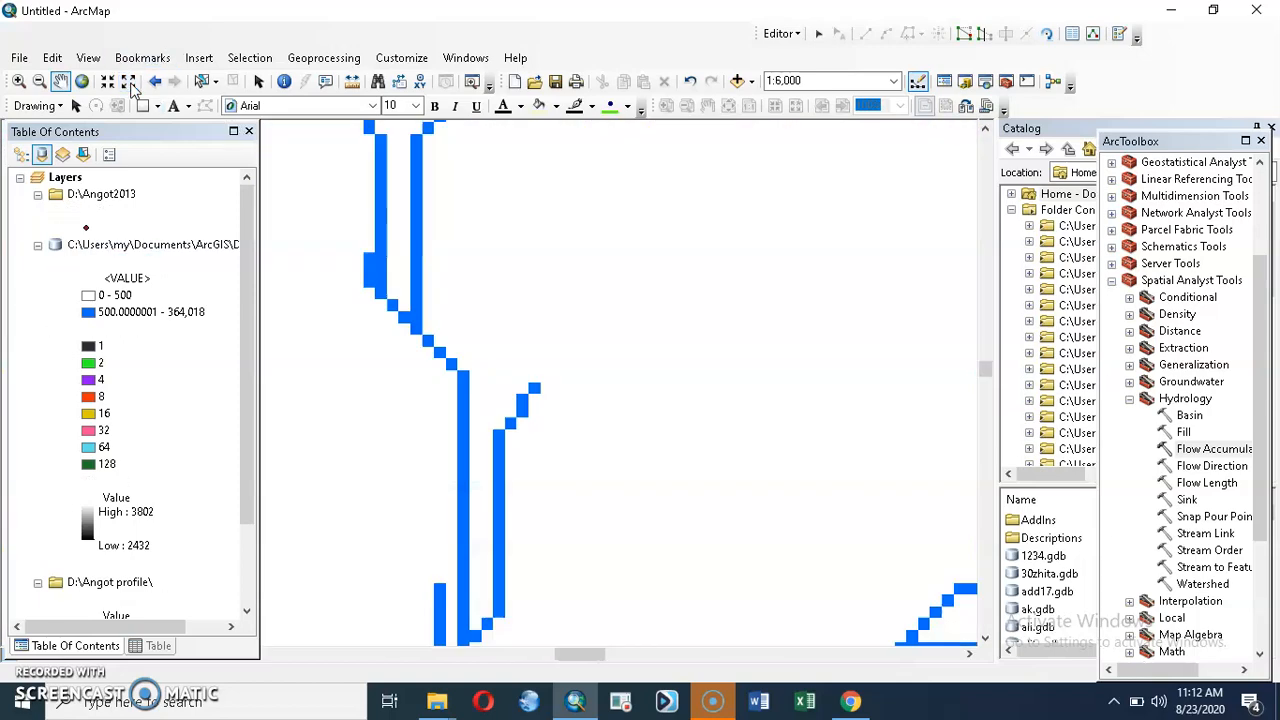
pyautogui.click(129, 82)
pyautogui.click(129, 82)
pyautogui.click(129, 82)
pyautogui.click(129, 82)
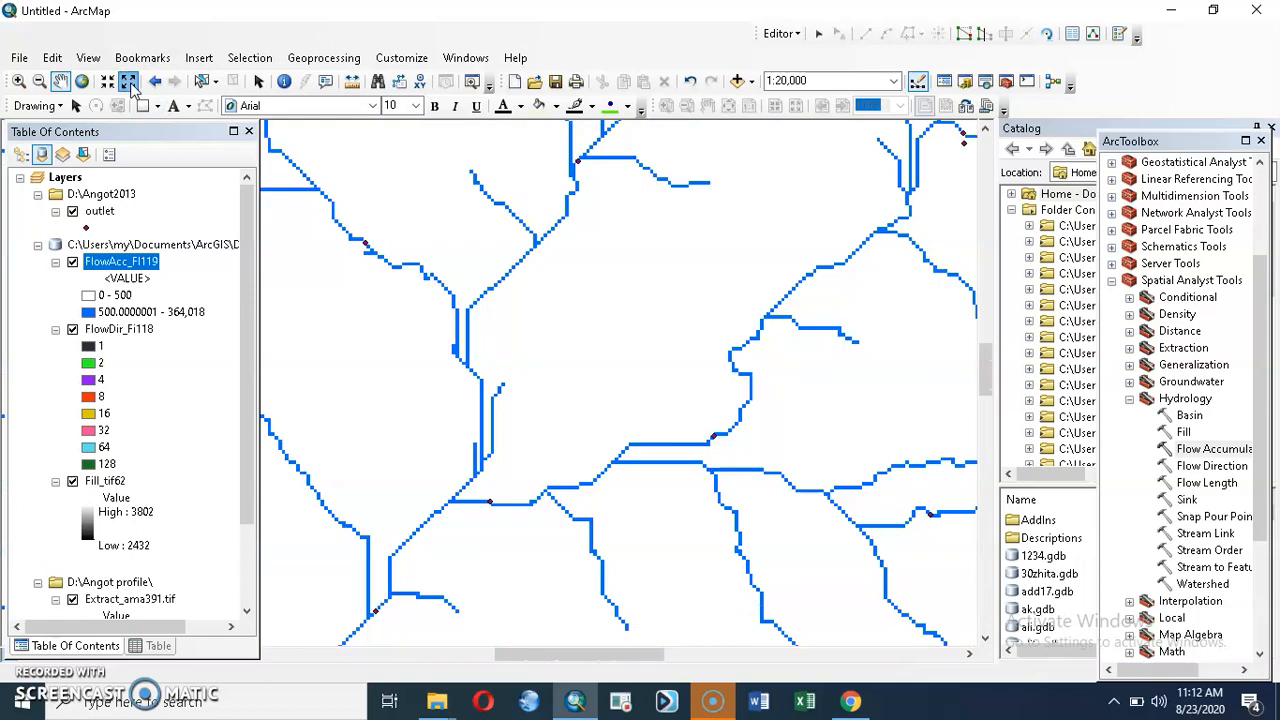
pyautogui.click(129, 82)
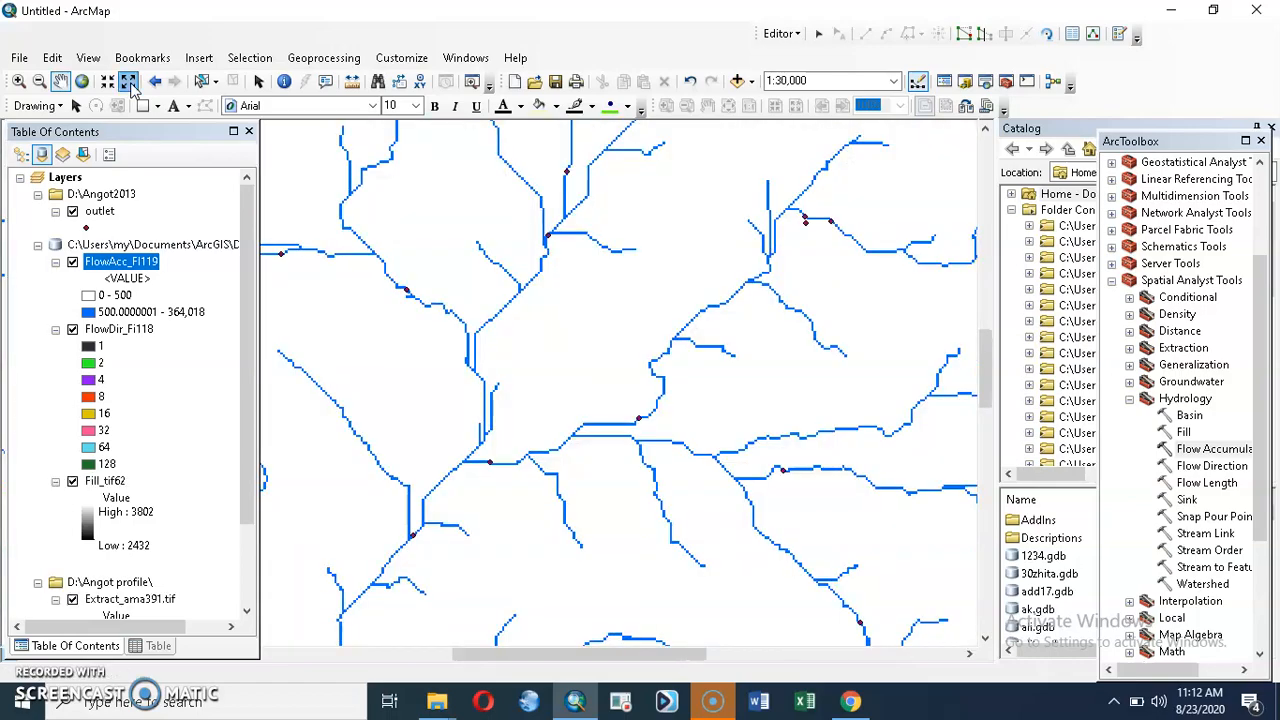
pyautogui.click(129, 82)
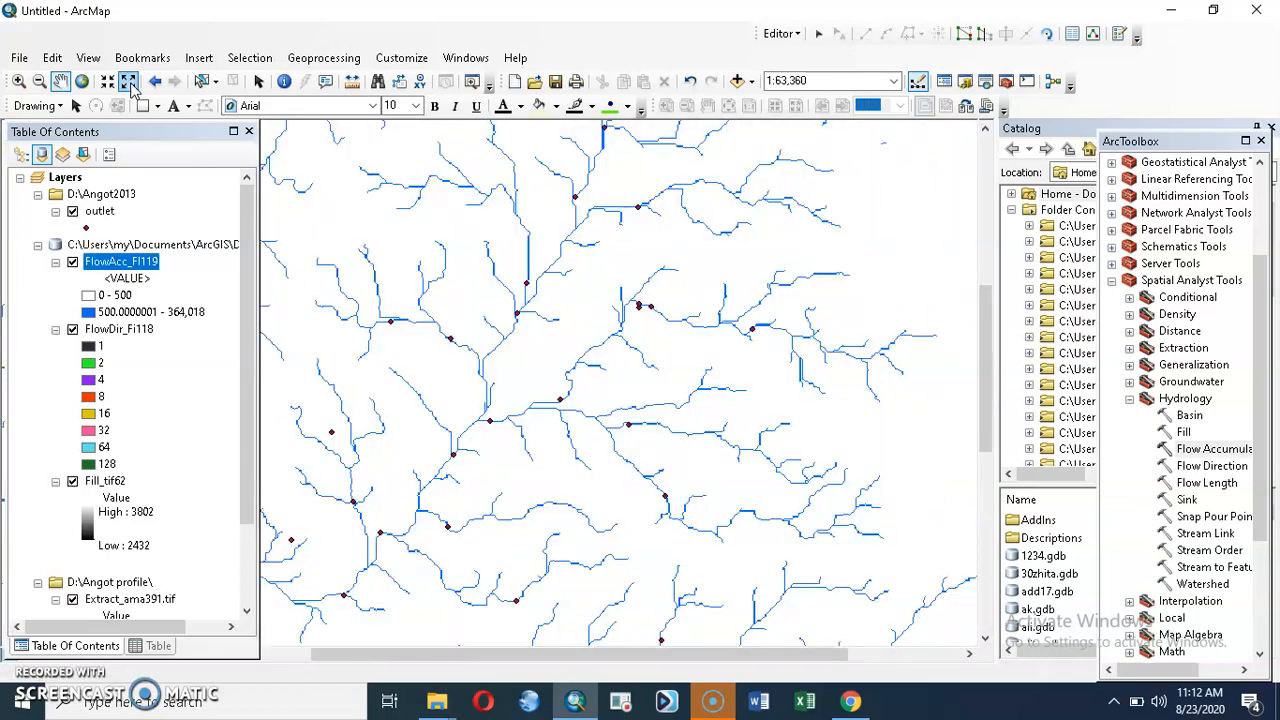
pyautogui.click(129, 82)
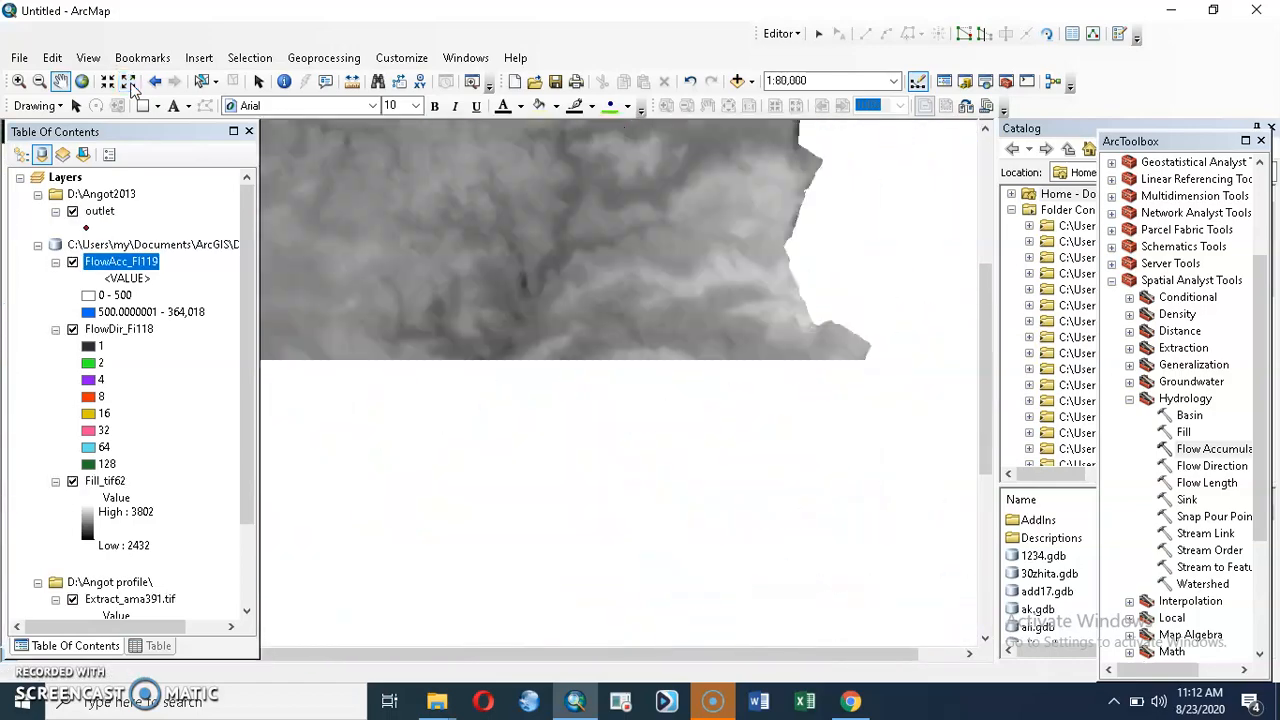
pyautogui.click(129, 82)
pyautogui.click(129, 82)
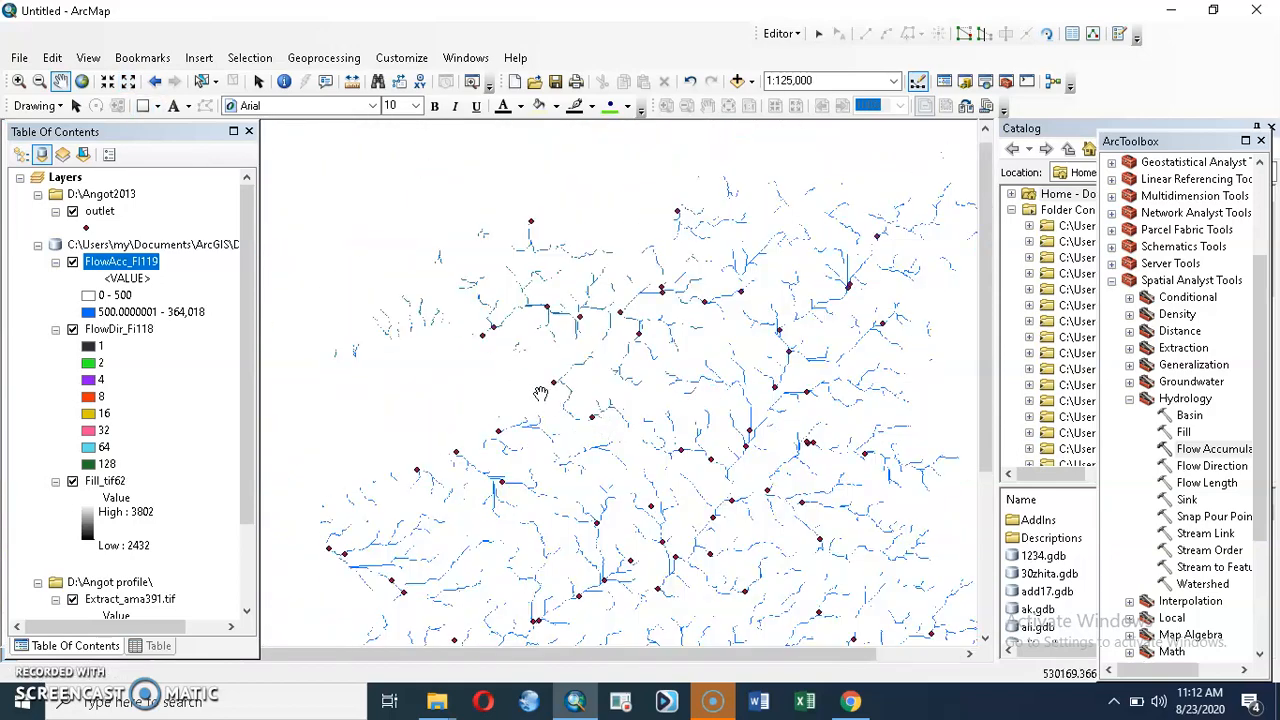
pyautogui.moveTo(708, 347); pyautogui.dragTo(636, 253)
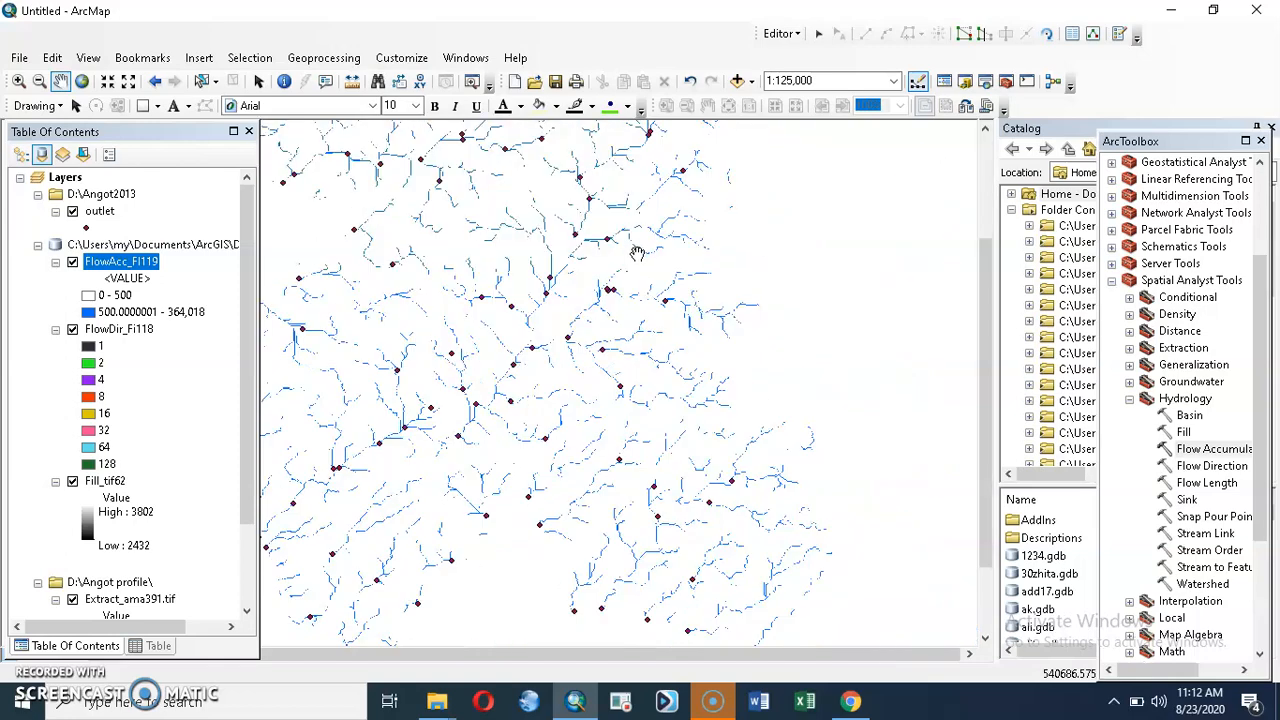
# Step: Move the off-channel outlet point on the north-eastern tributary onto the blue stream cells between the two nearby confluences
pyautogui.moveTo(535, 352); pyautogui.dragTo(736, 199)
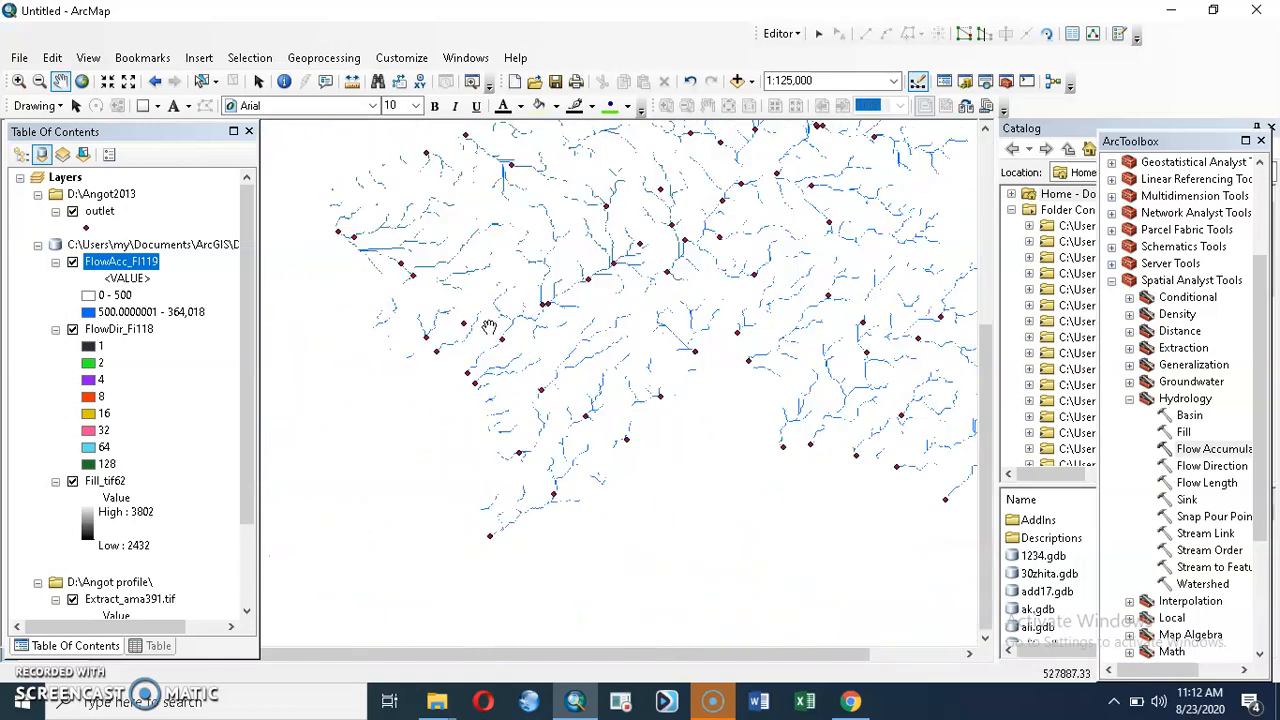
pyautogui.moveTo(515, 235); pyautogui.dragTo(592, 393)
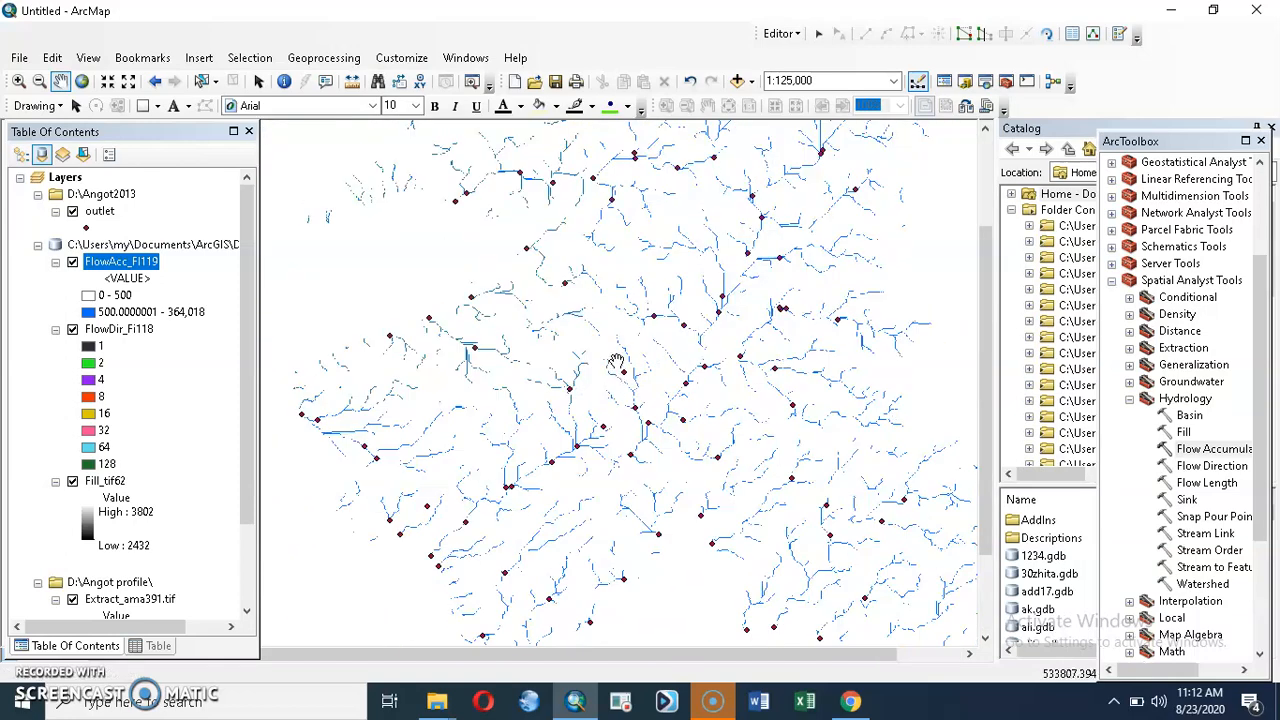
pyautogui.scroll(-3, 590, 310)
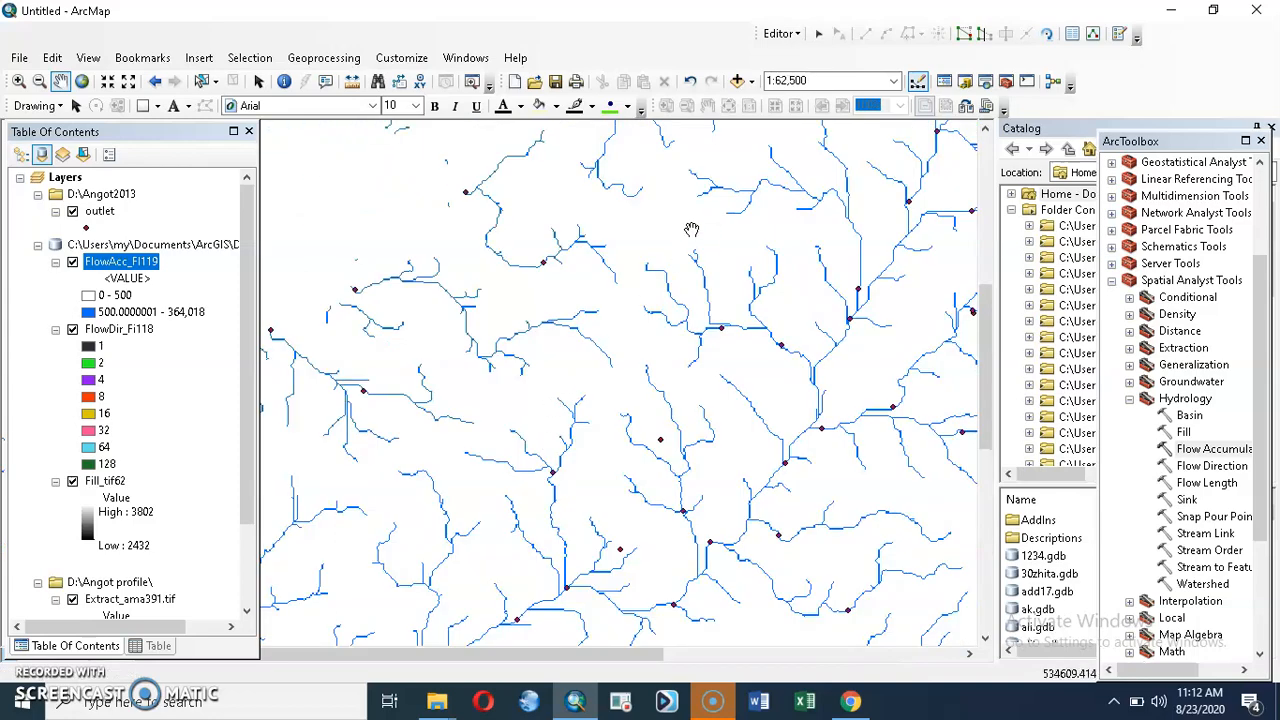
pyautogui.moveTo(691, 230); pyautogui.dragTo(531, 477)
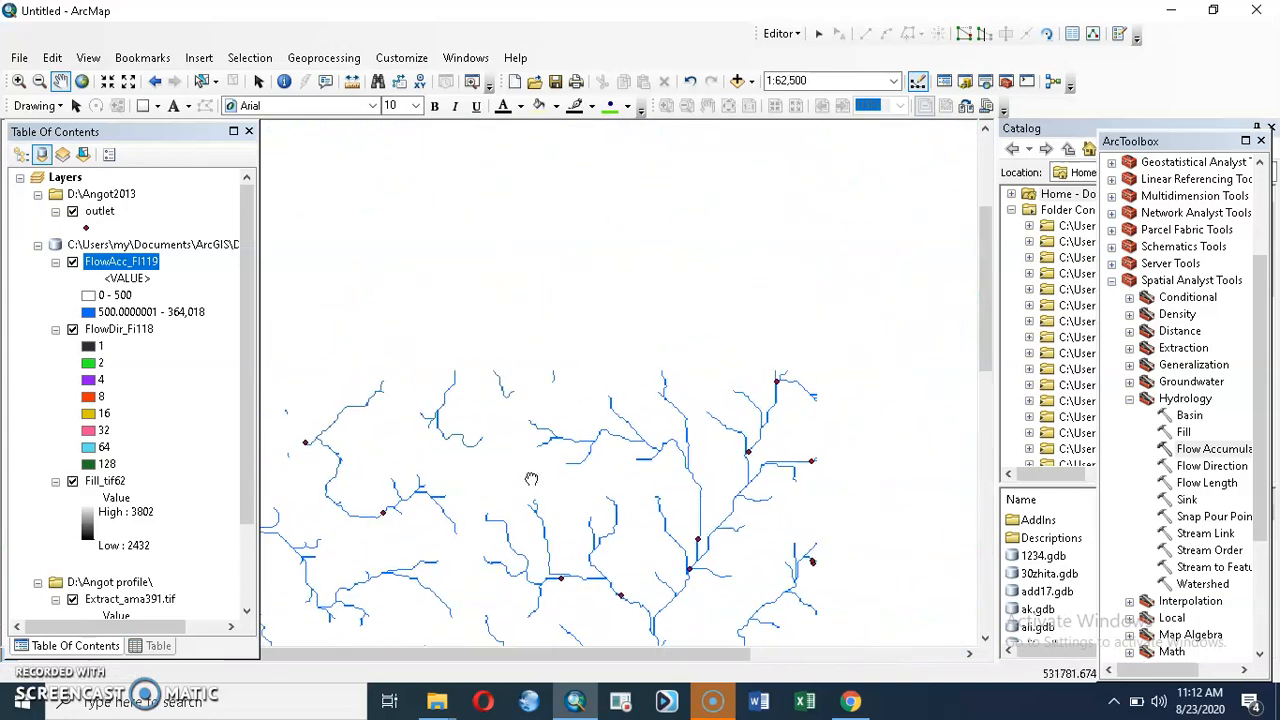
pyautogui.moveTo(640, 369); pyautogui.dragTo(477, 361)
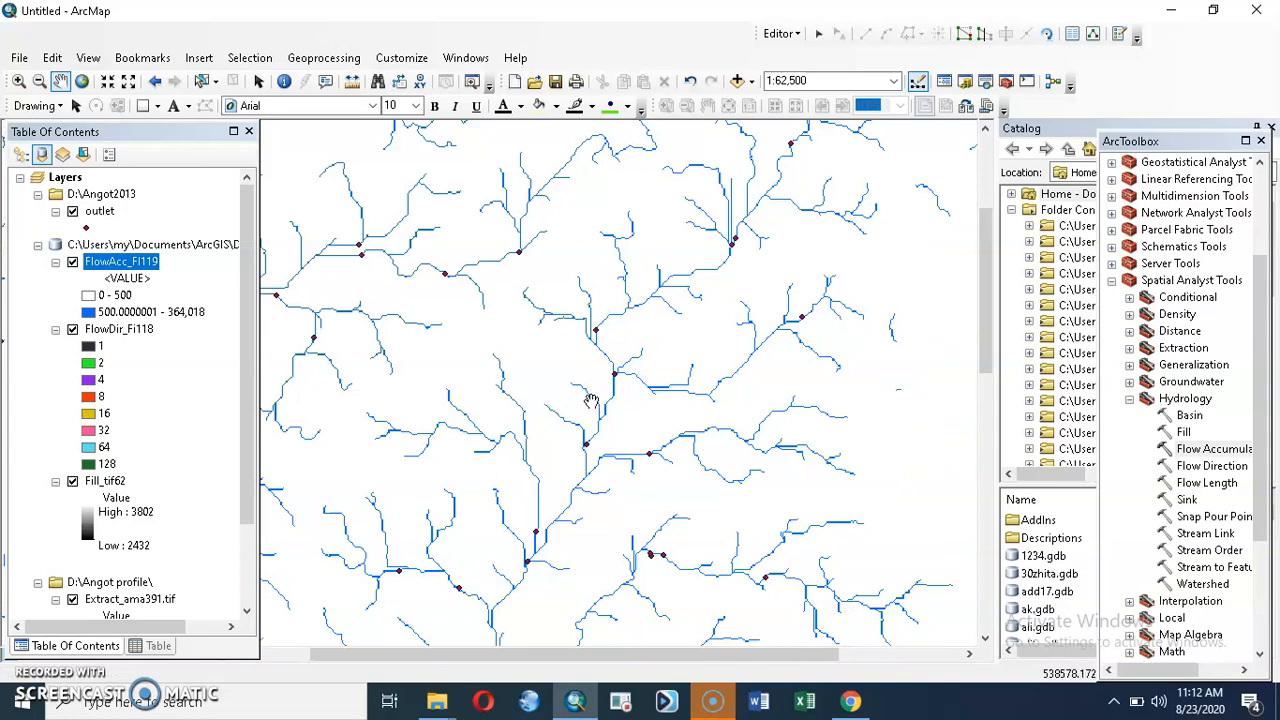
pyautogui.moveTo(519, 317); pyautogui.dragTo(526, 520)
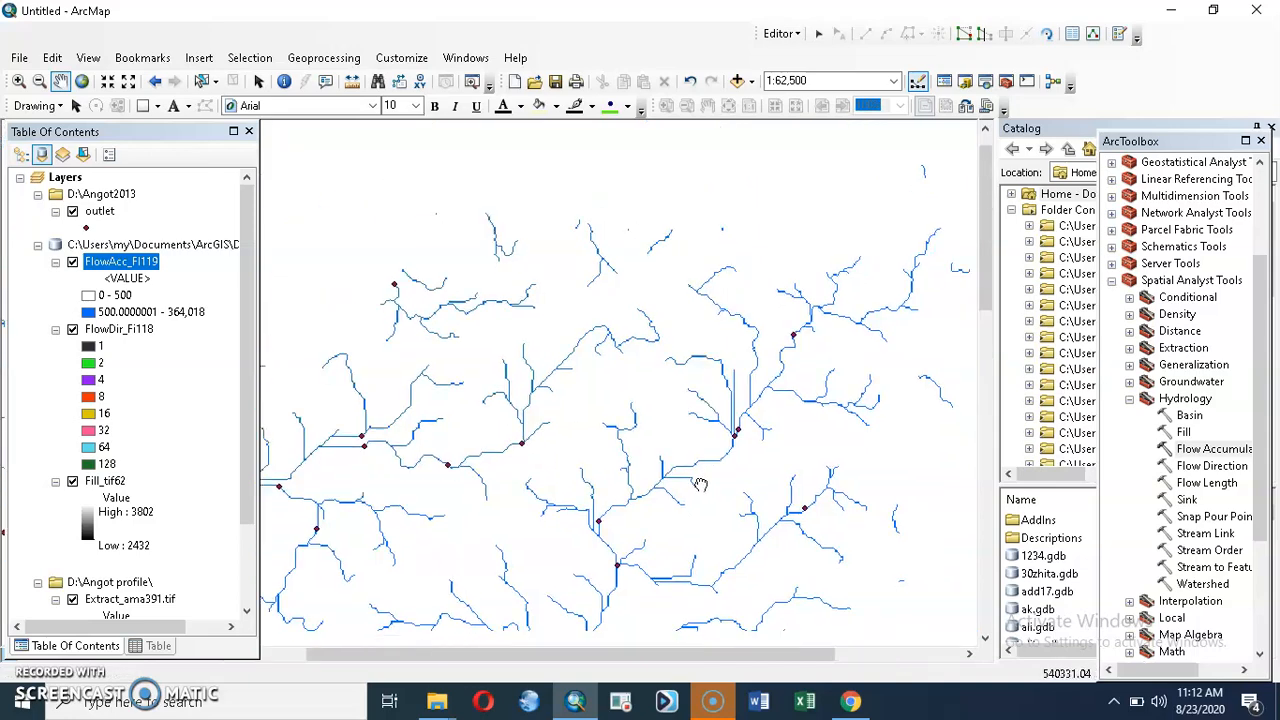
pyautogui.scroll(-2, 706, 362)
pyautogui.scroll(-3, 706, 362)
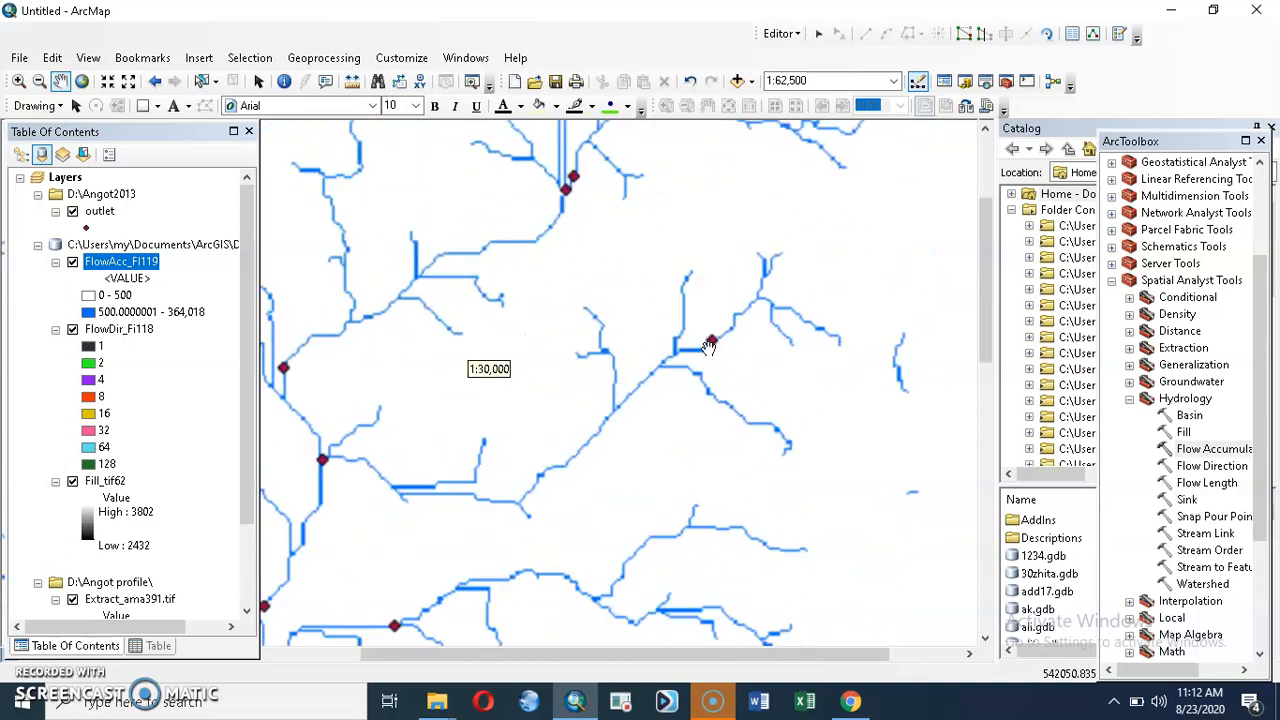
pyautogui.scroll(-2, 724, 370)
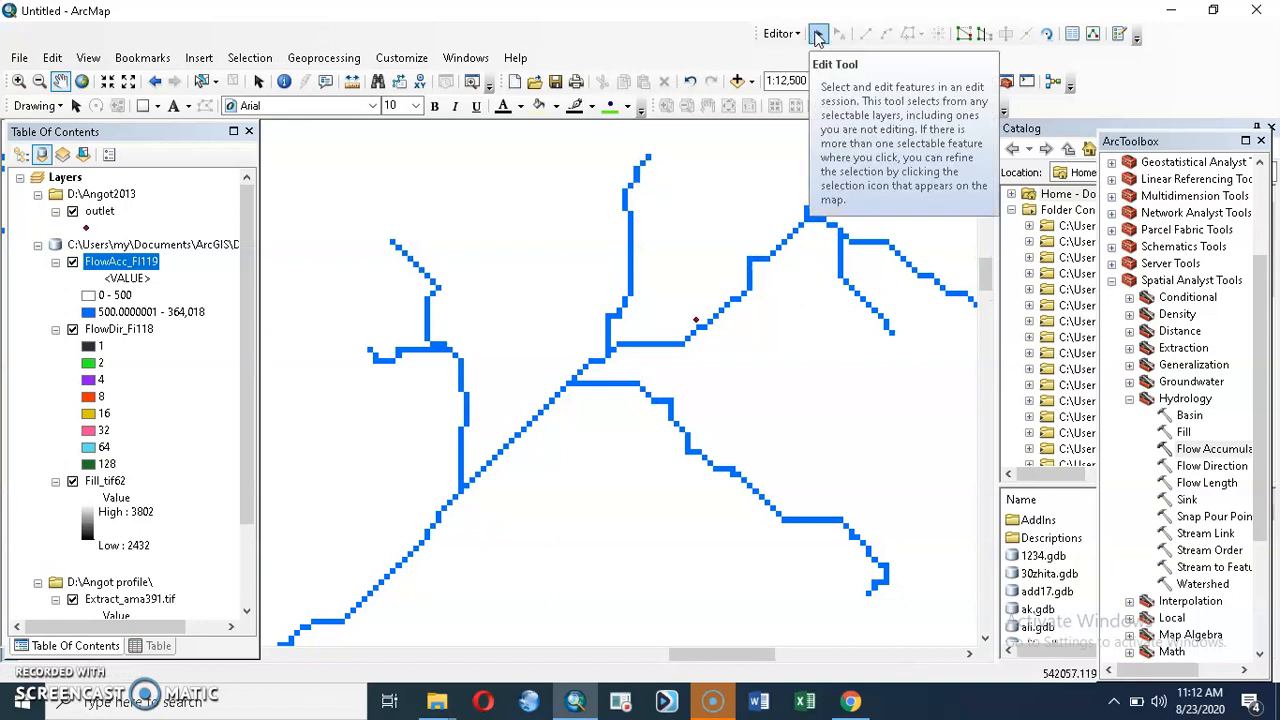
pyautogui.click(818, 35)
pyautogui.click(697, 321)
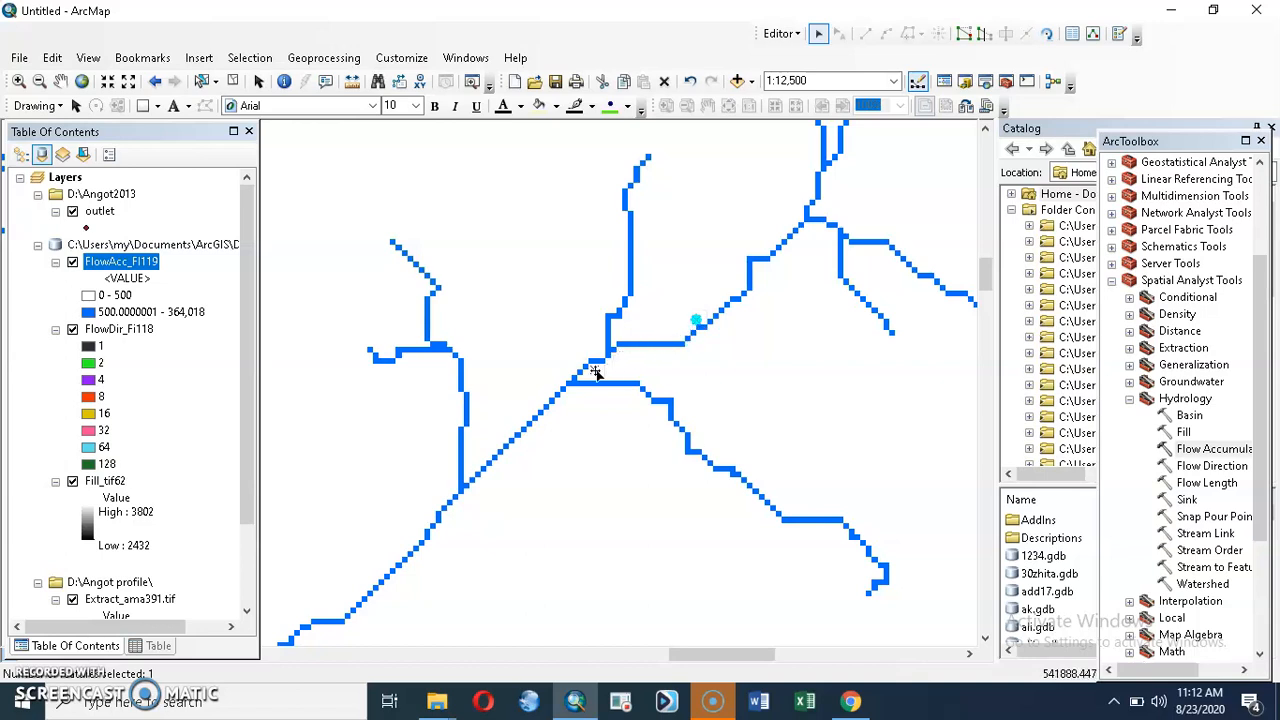
pyautogui.moveTo(588, 372); pyautogui.dragTo(586, 370)
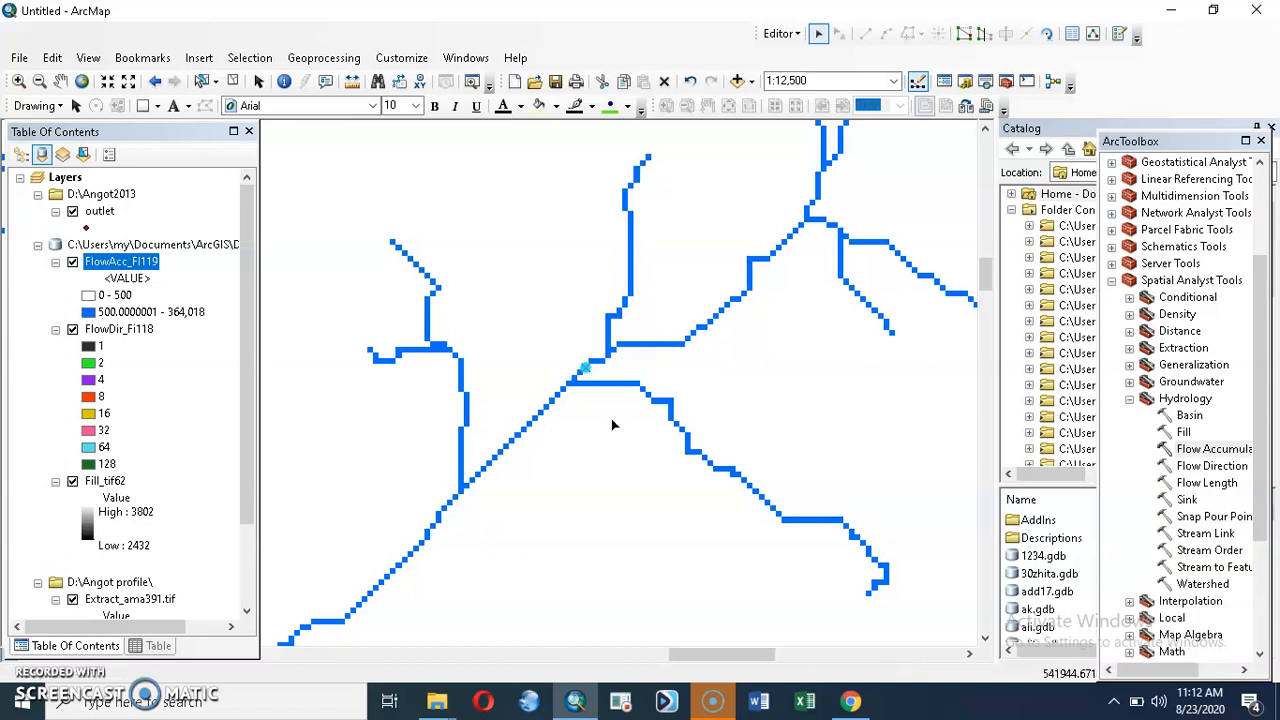
# Step: Stop the edit session and save the edits to the outlet layer
pyautogui.click(781, 33)
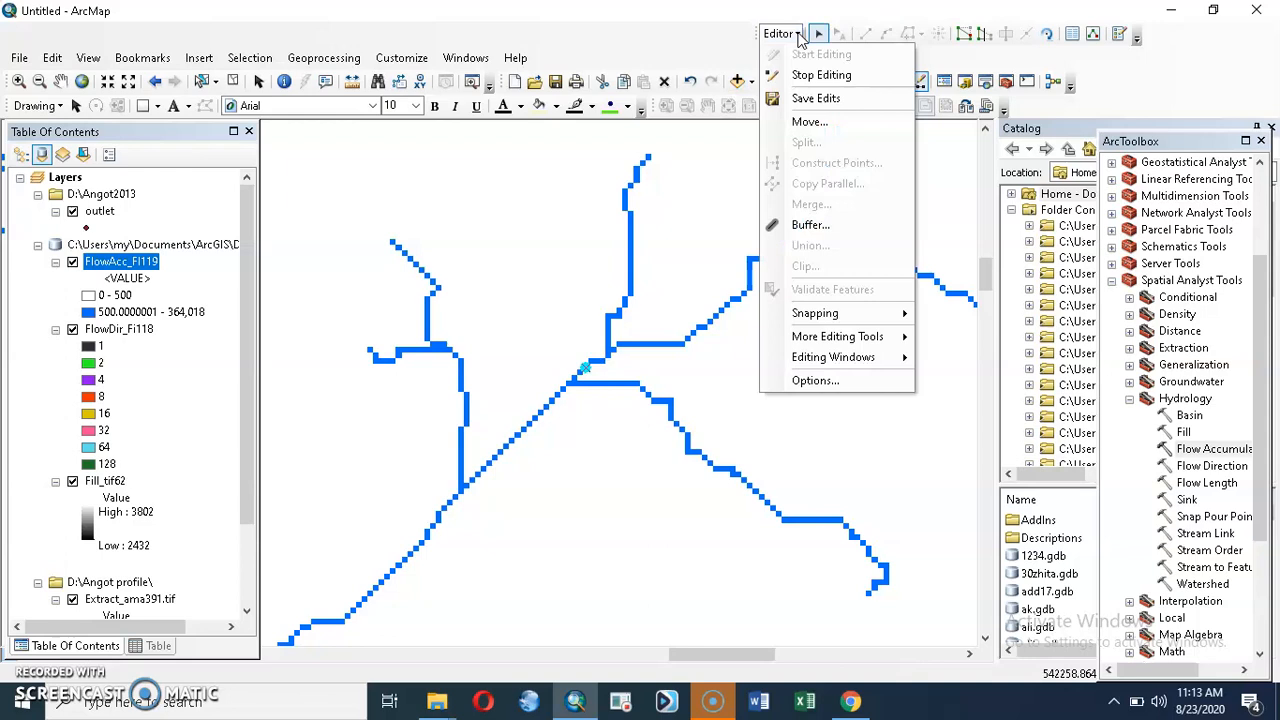
pyautogui.click(815, 76)
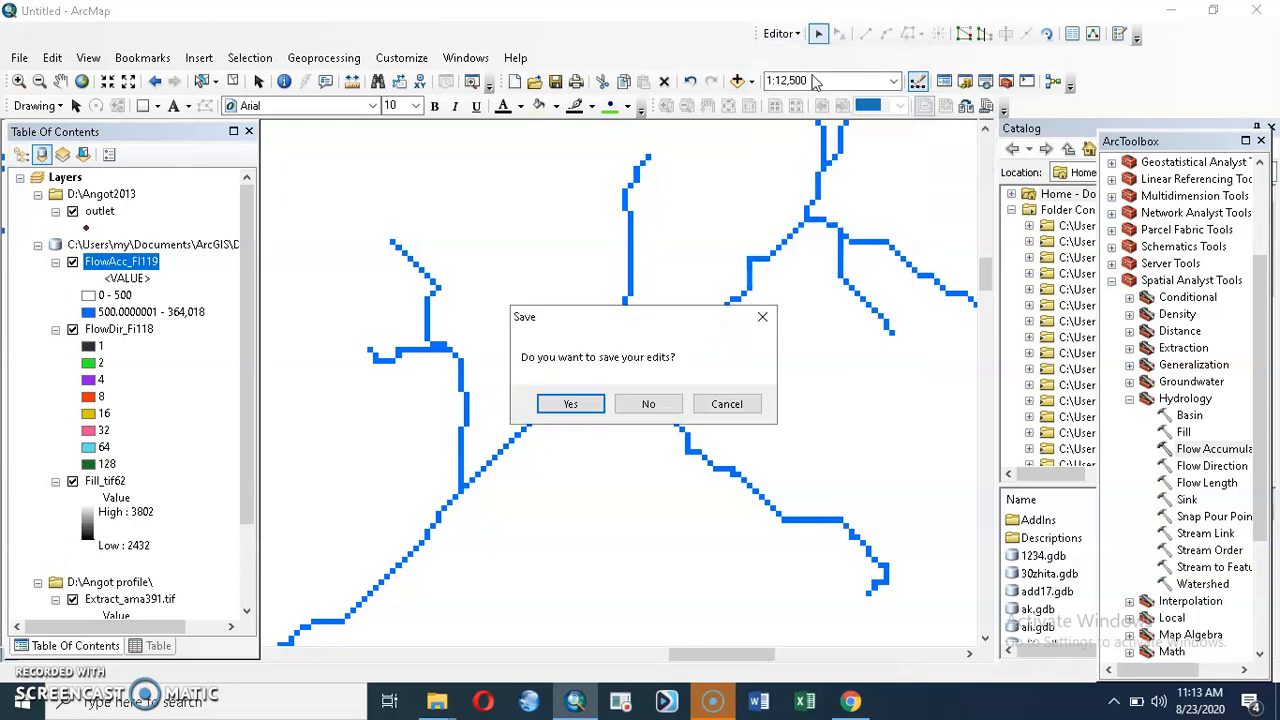
pyautogui.click(570, 404)
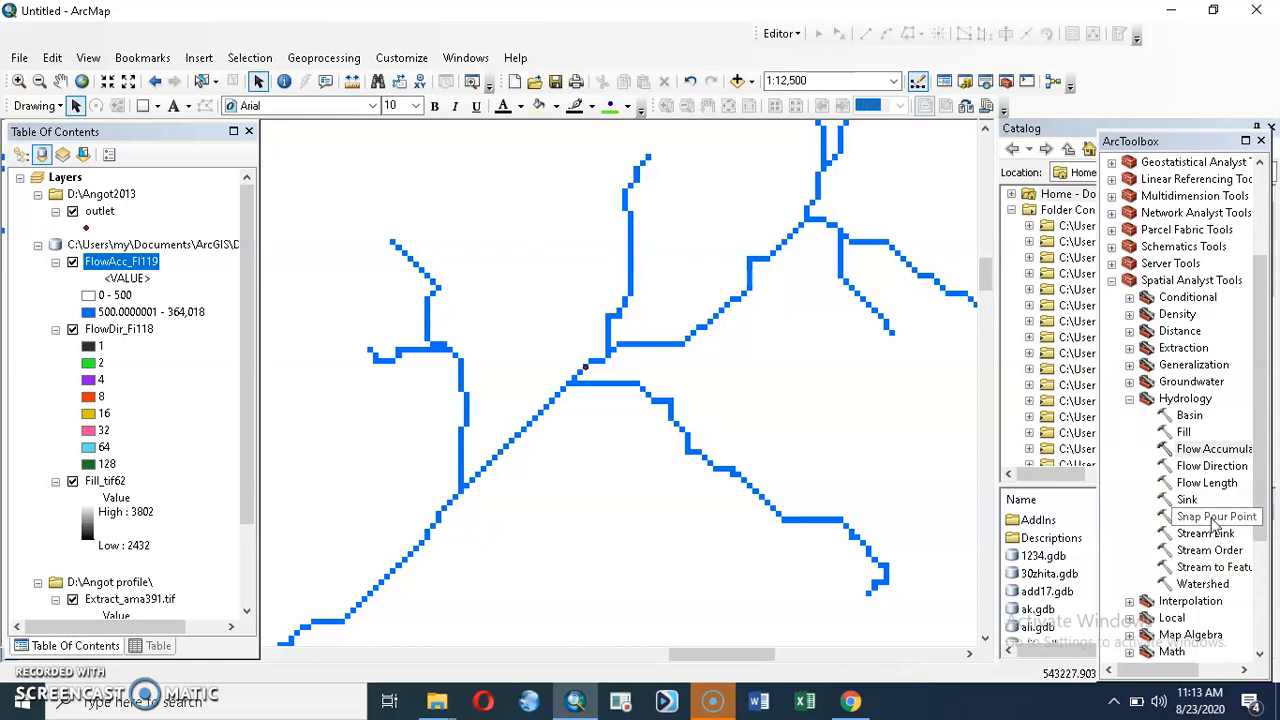
# Step: Run Snap Pour Point on the outlet layer with pour point field FID and accumulation raster FlowAcc_Fl119, and inspect the moved outlet at 1:3,000
pyautogui.click(1212, 517)
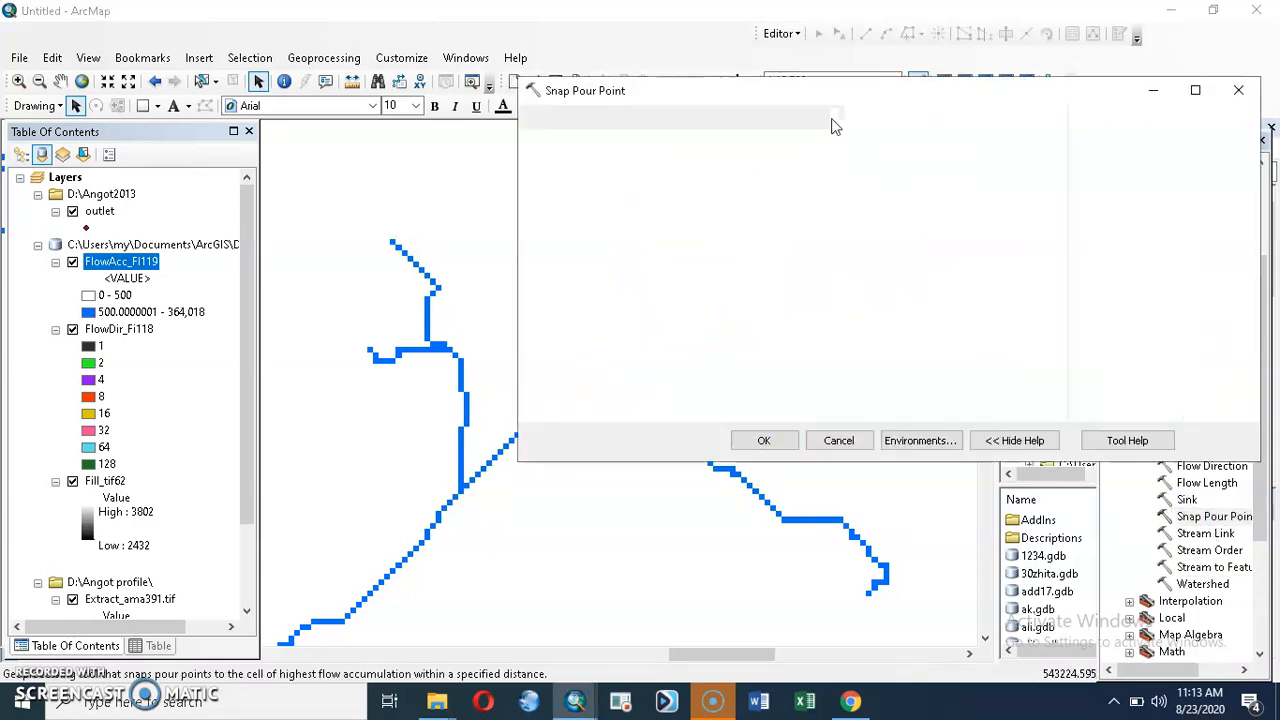
pyautogui.click(998, 145)
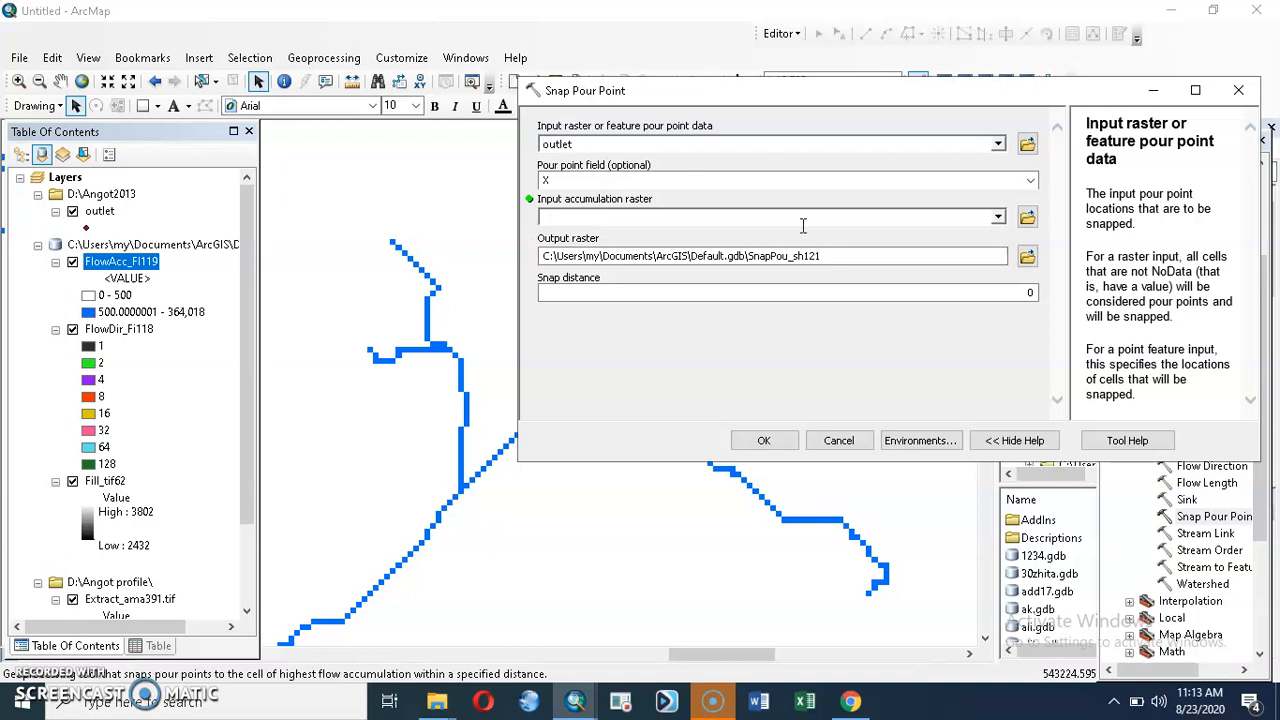
pyautogui.click(1029, 181)
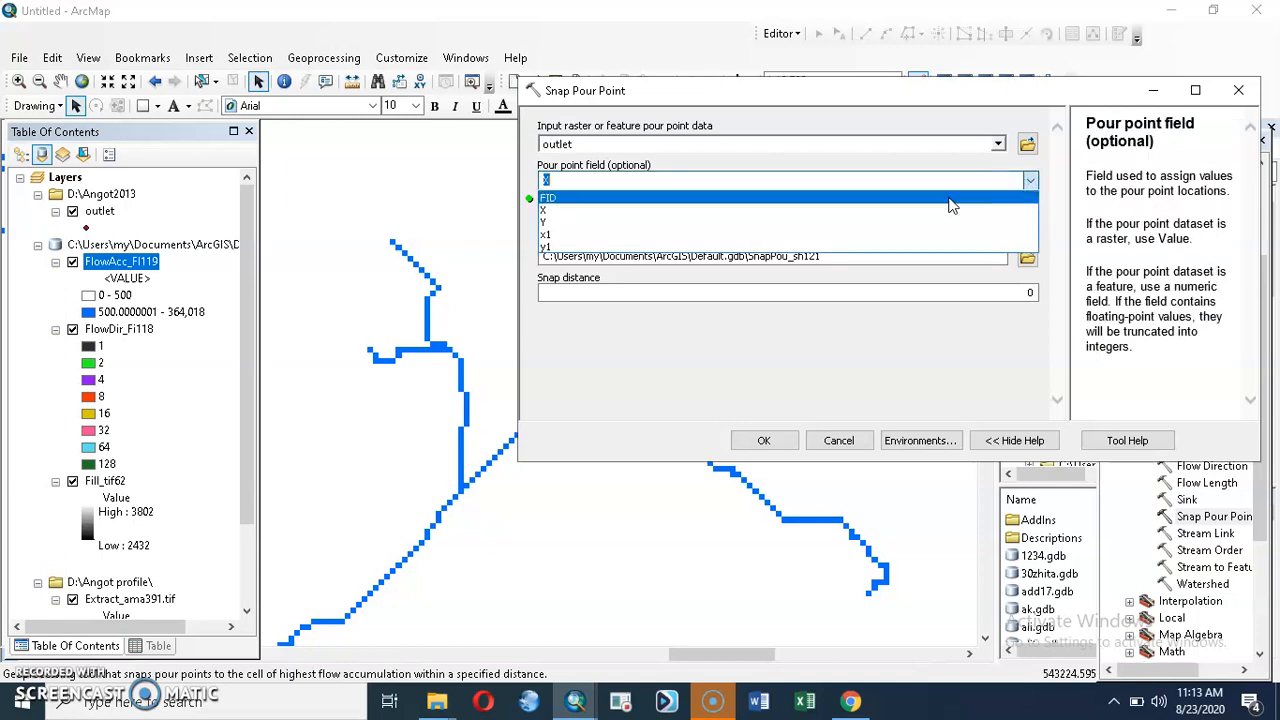
pyautogui.click(570, 197)
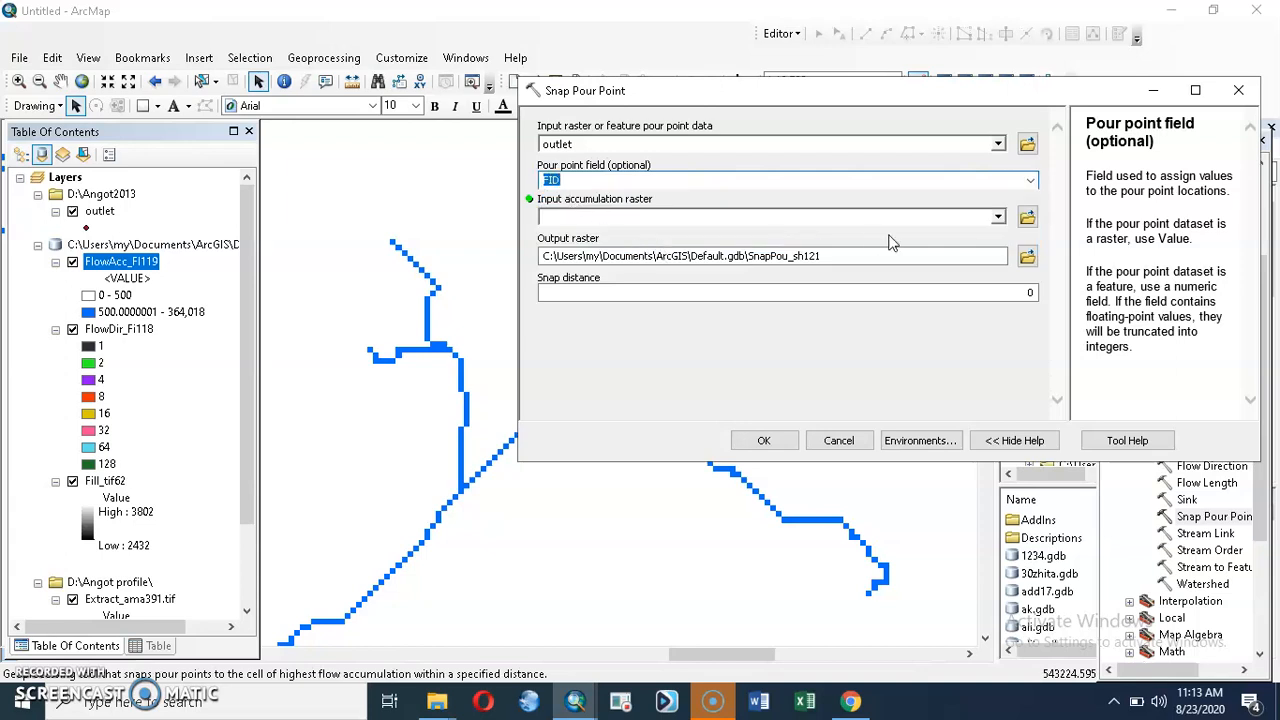
pyautogui.click(998, 217)
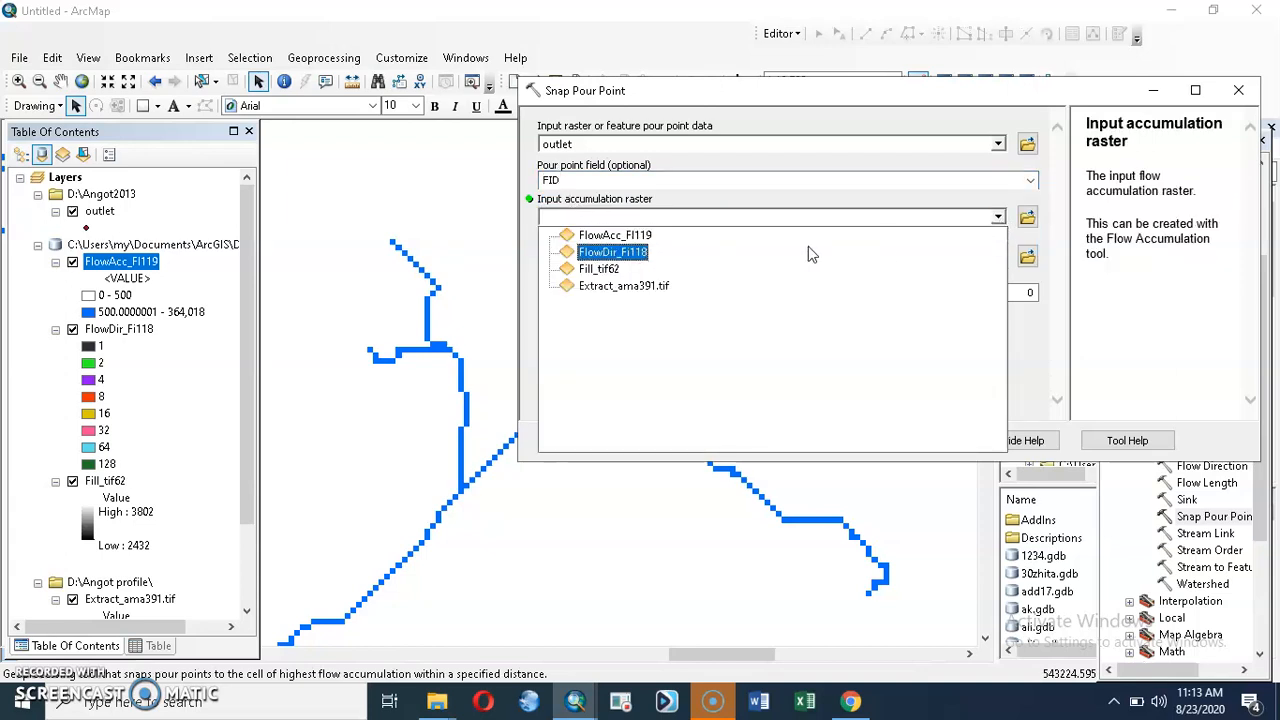
pyautogui.click(644, 234)
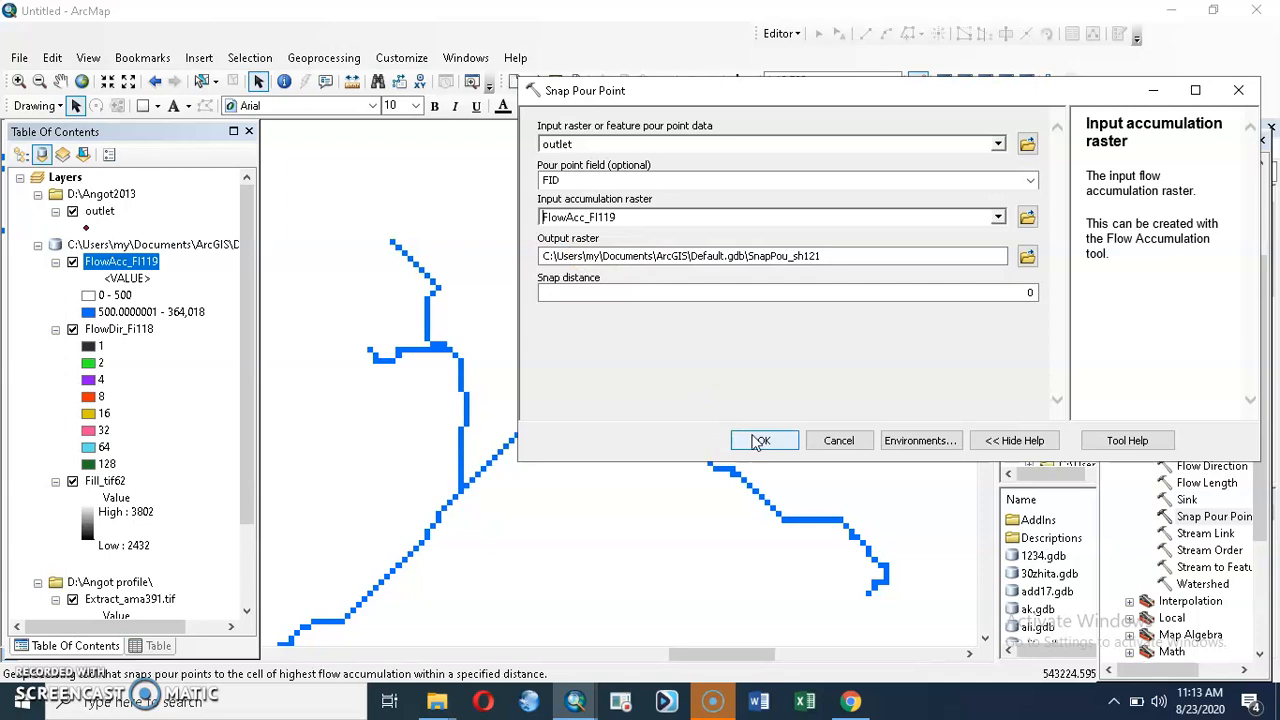
pyautogui.click(760, 440)
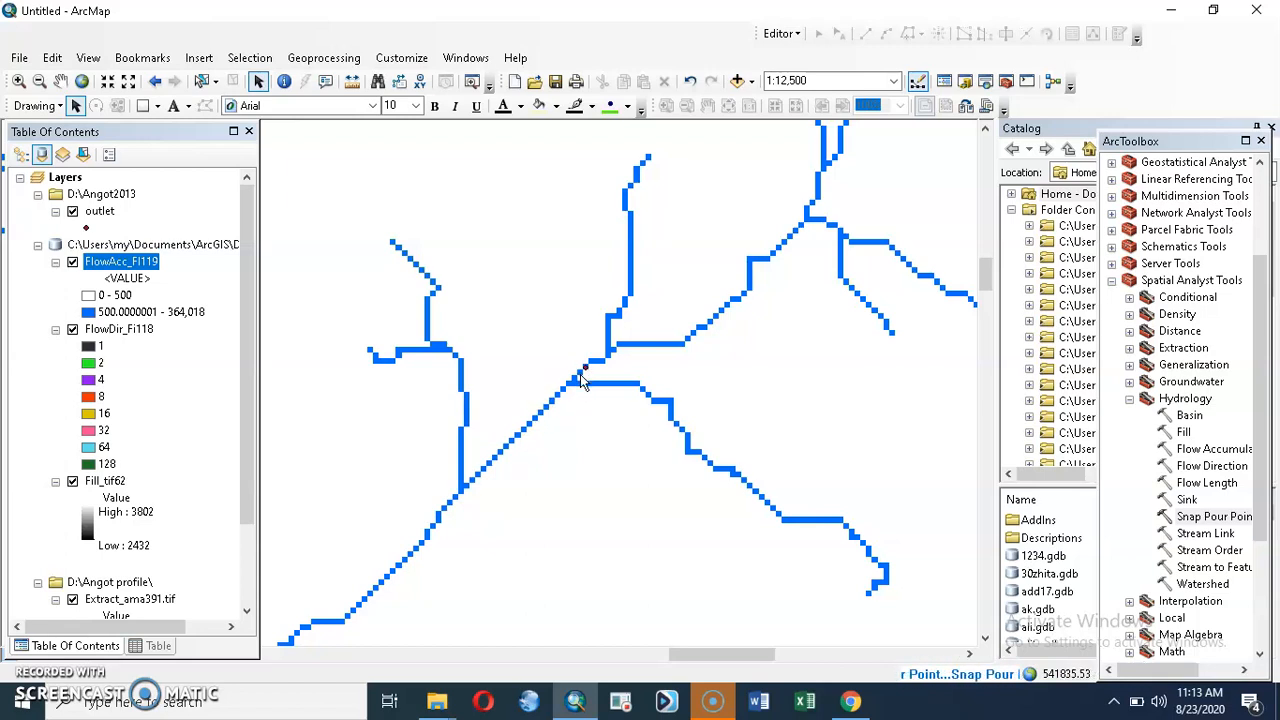
pyautogui.scroll(1, 584, 380)
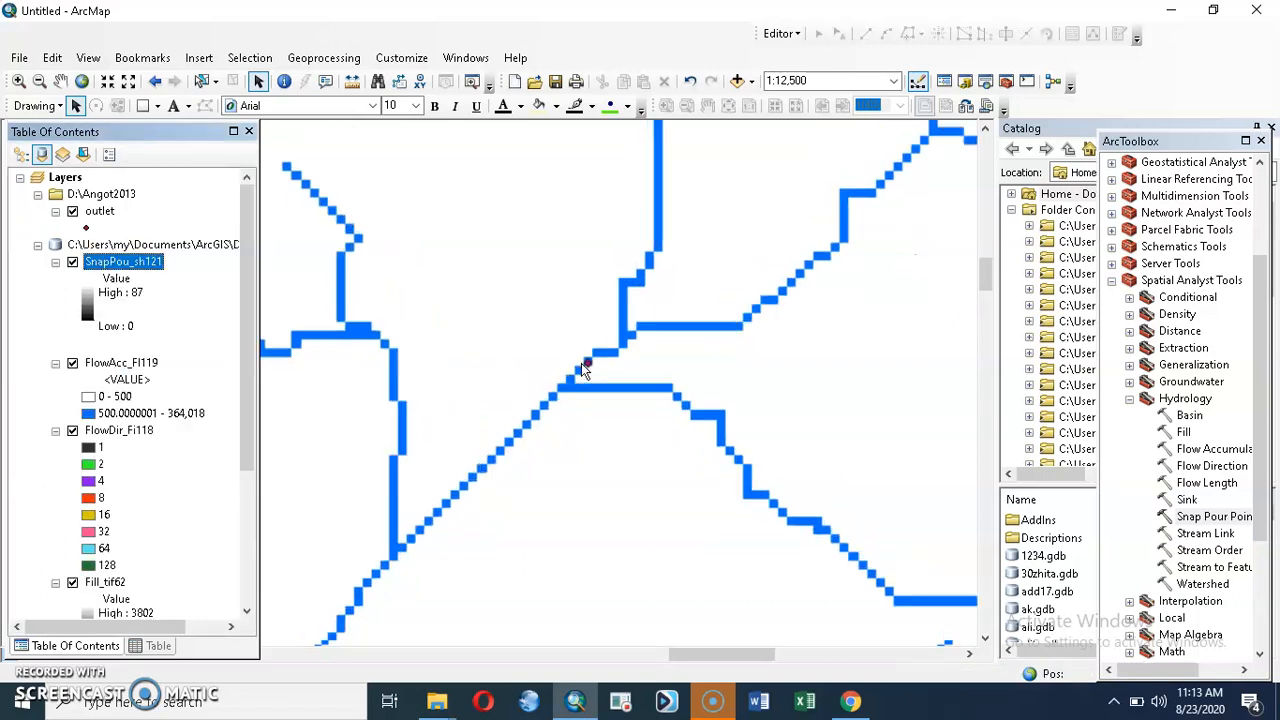
pyautogui.scroll(4, 581, 363)
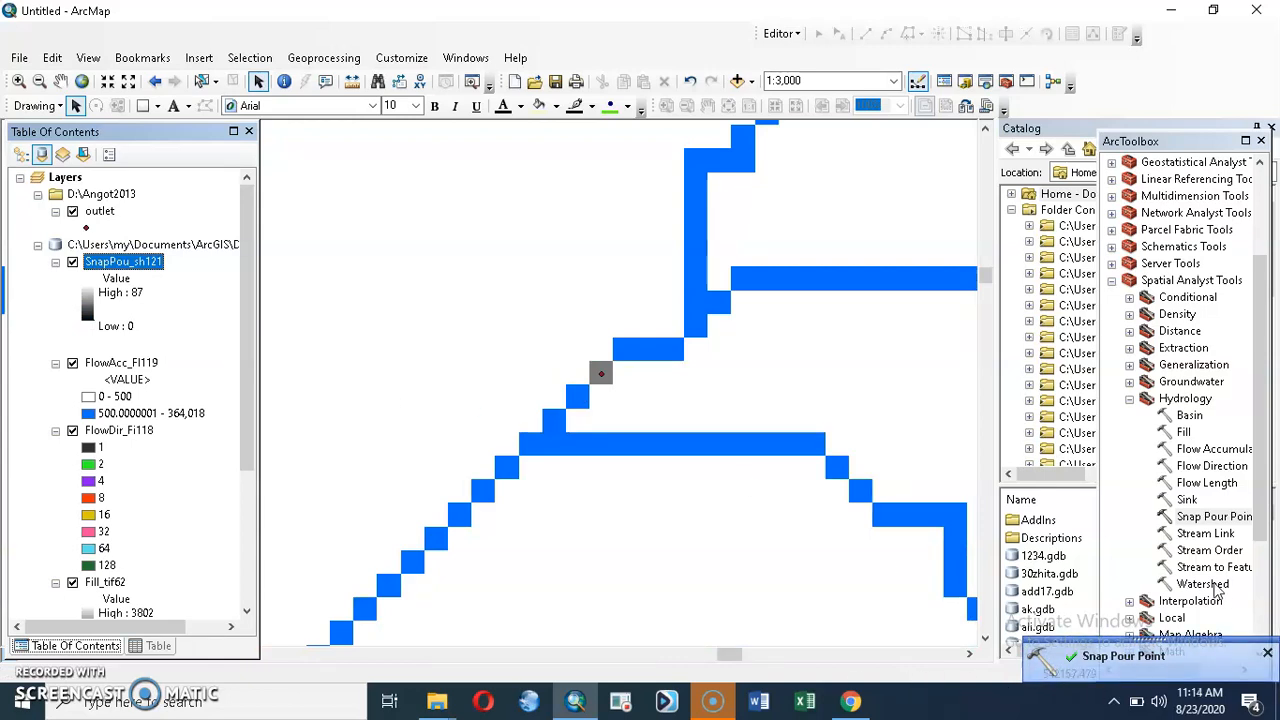
# Step: Run the Watershed tool with flow direction raster FlowDir_Fi118 and pour points SnapPou_sh121, and show the full extent of the resulting raster
pyautogui.doubleClick(1205, 585)
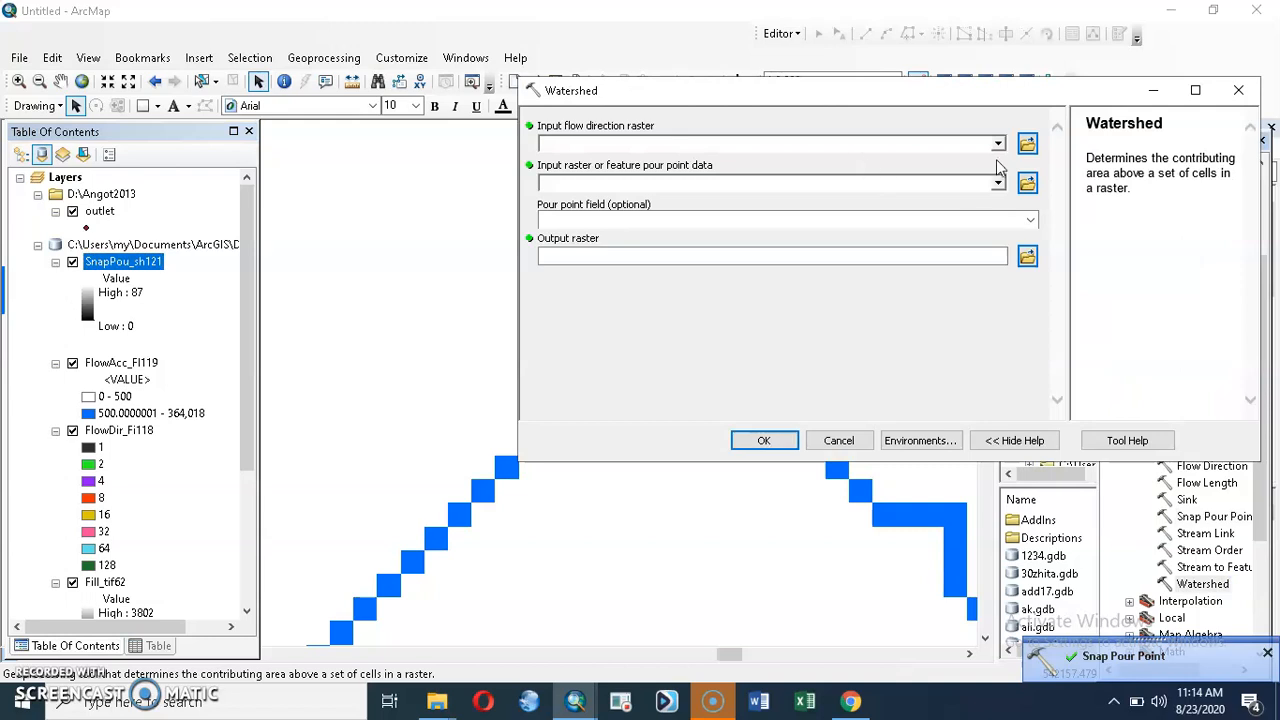
pyautogui.click(998, 145)
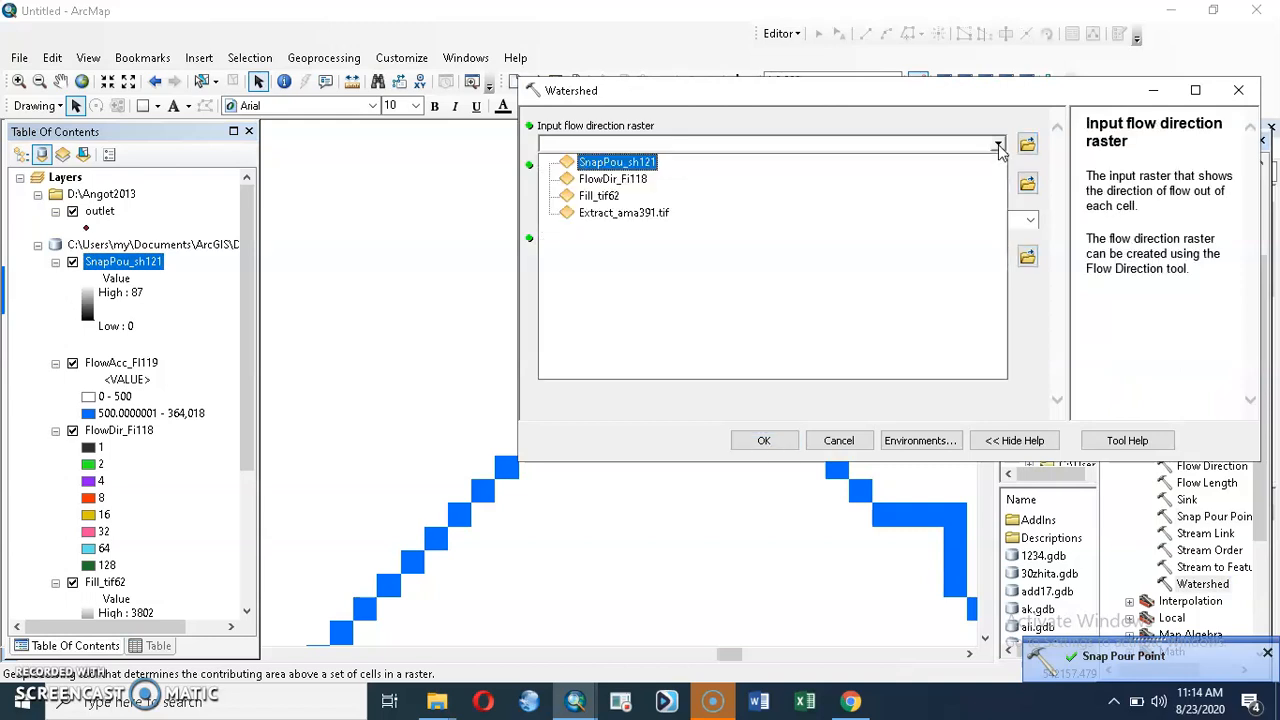
pyautogui.click(620, 179)
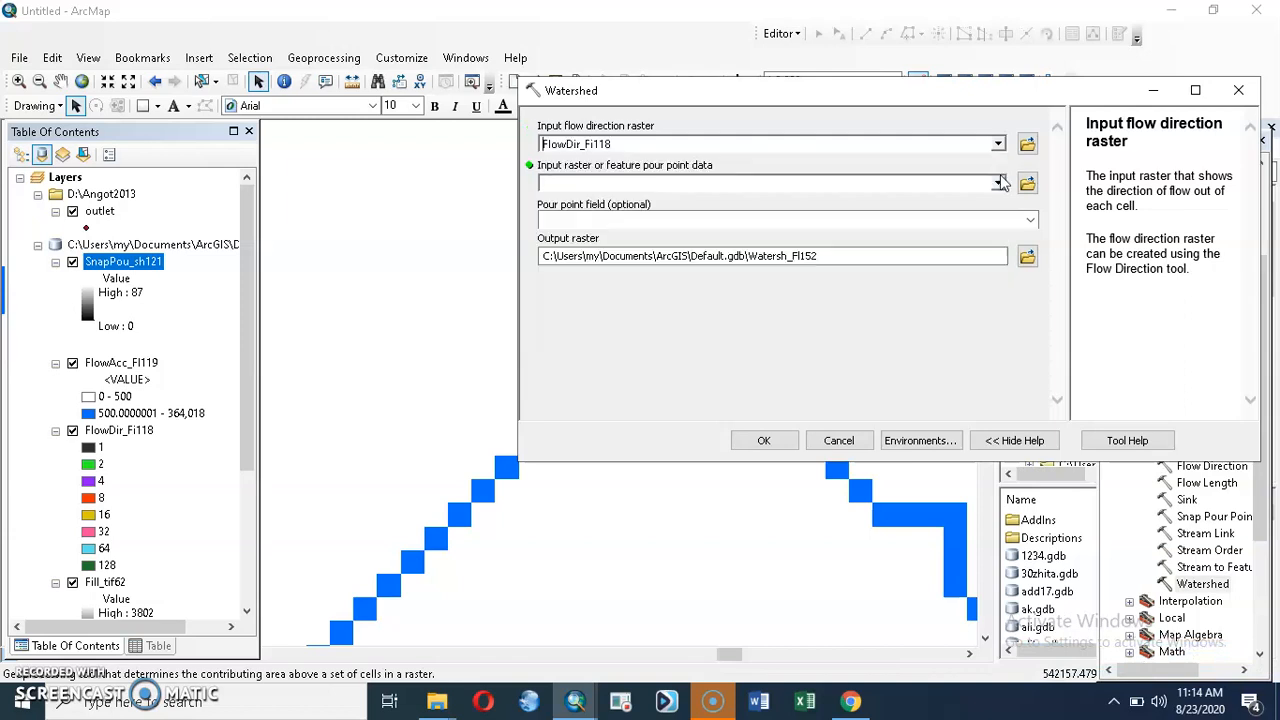
pyautogui.click(997, 186)
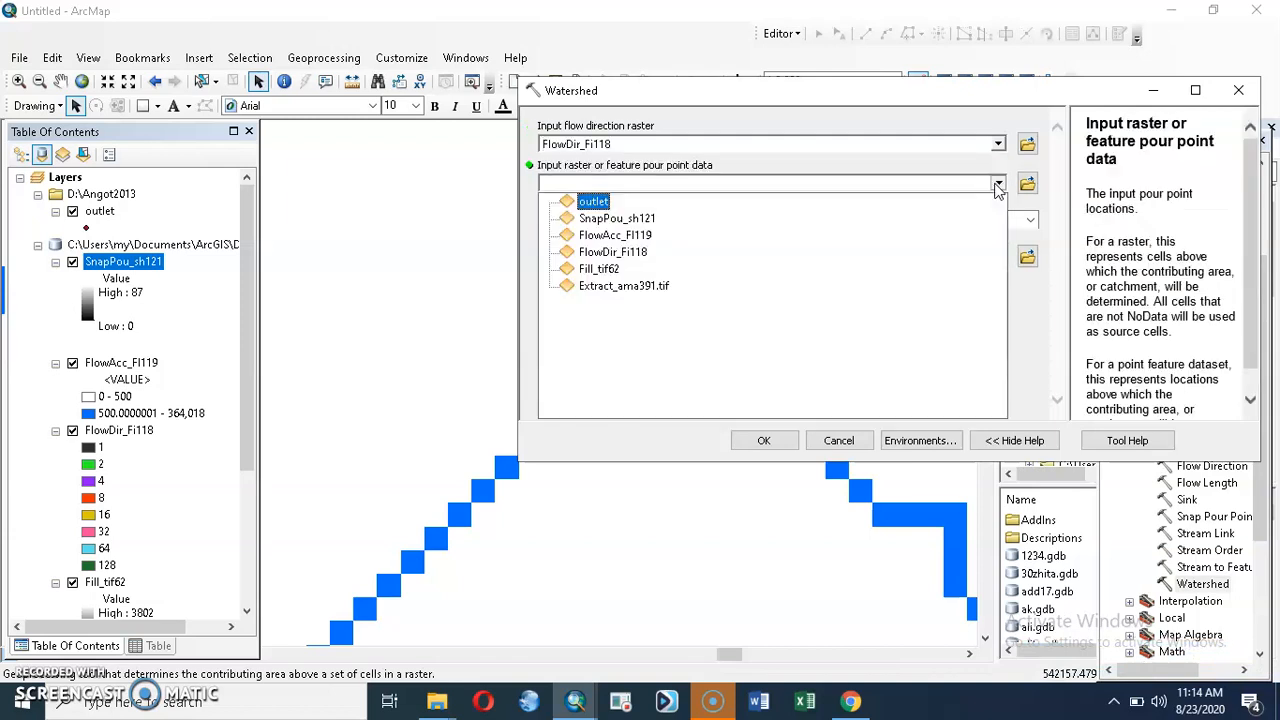
pyautogui.click(664, 226)
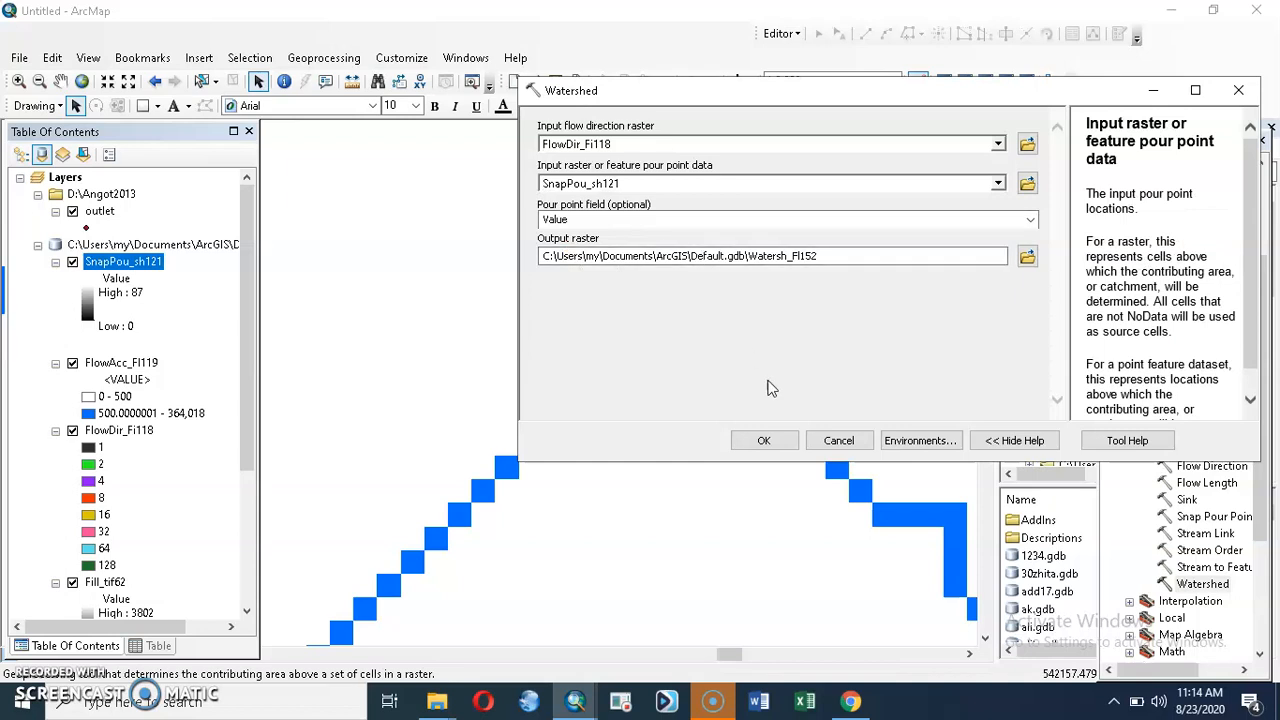
pyautogui.click(764, 441)
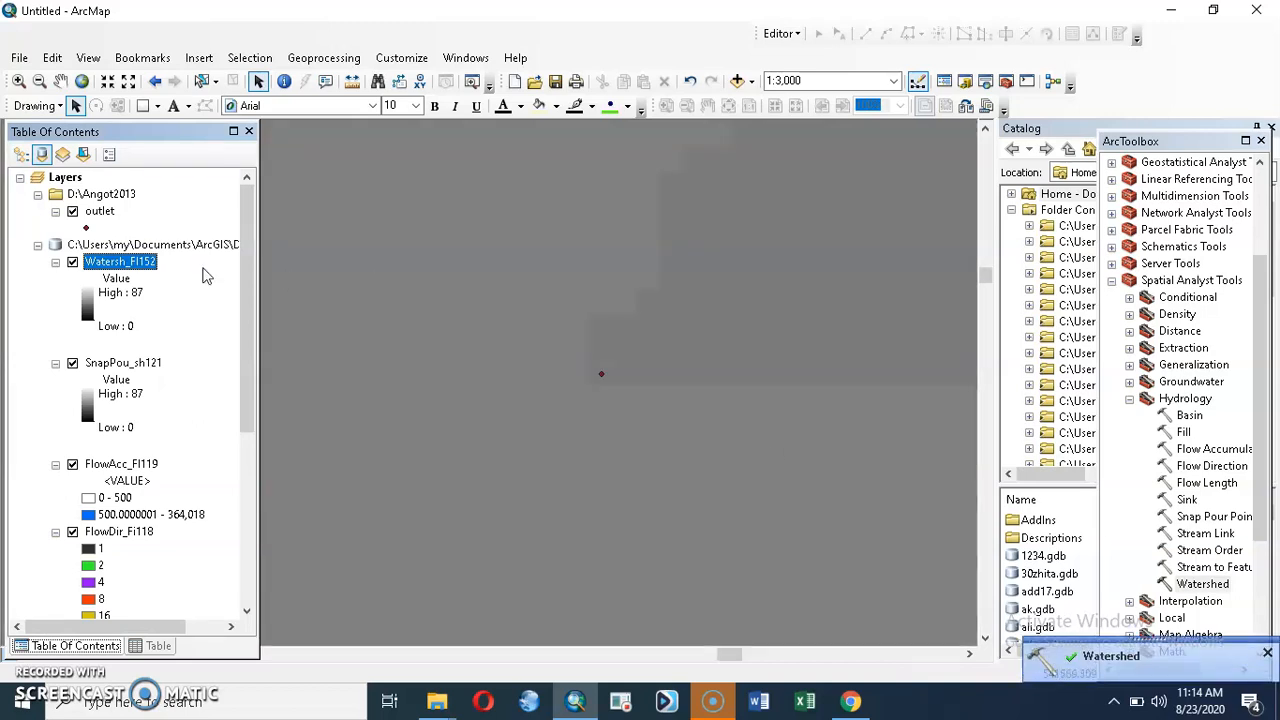
pyautogui.rightClick(138, 262)
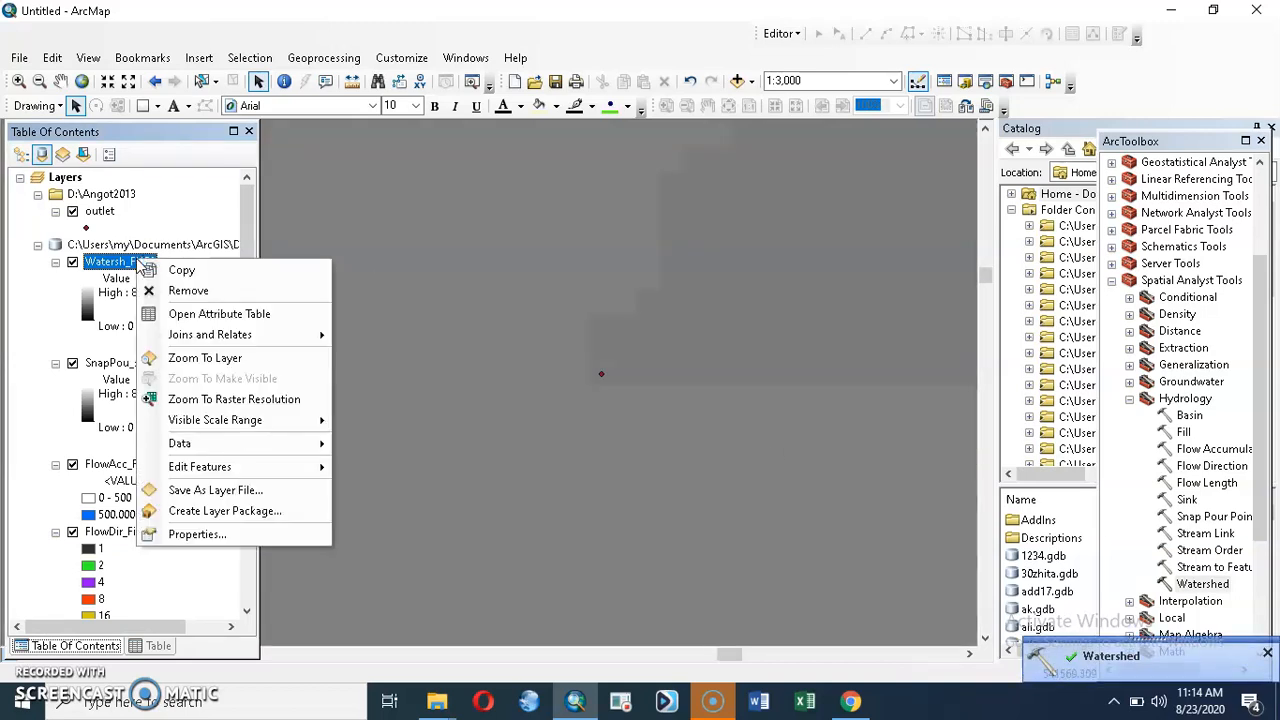
pyautogui.click(196, 360)
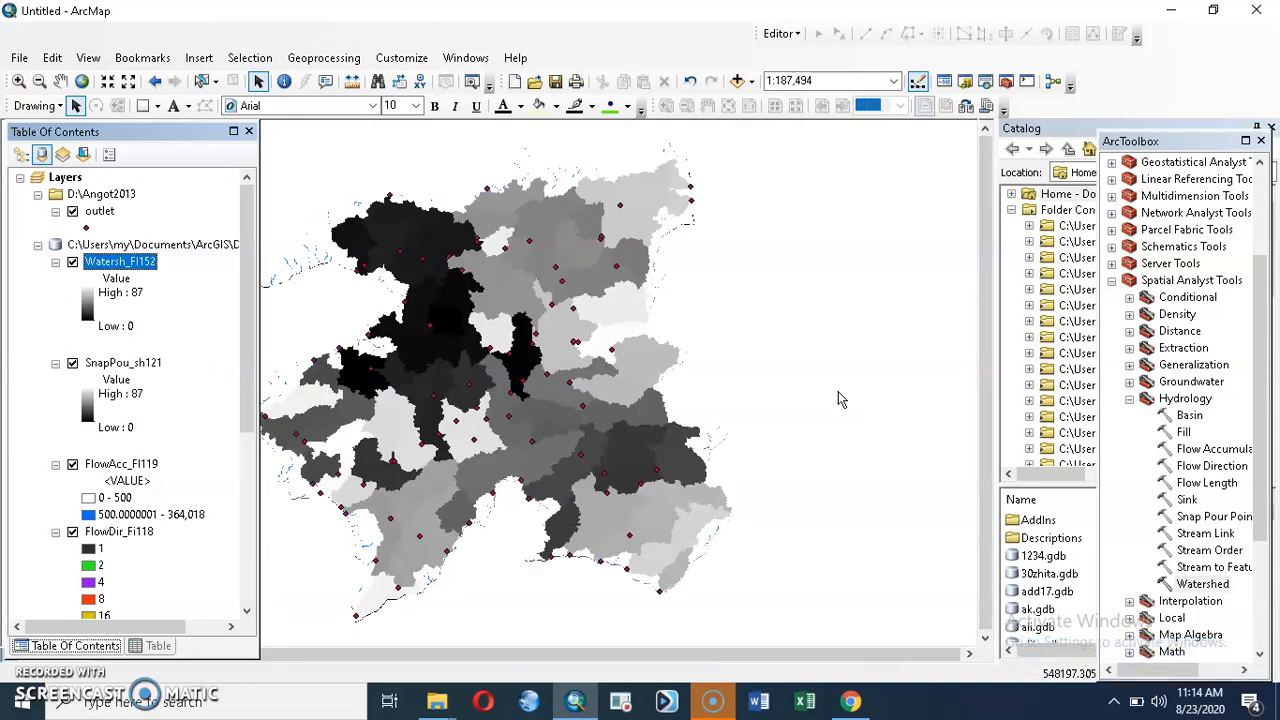
# Step: Convert the watershed raster Watersh_Fl152 to polygons with the Raster to Polygon conversion tool, keeping polygon simplification on
pyautogui.click(1113, 283)
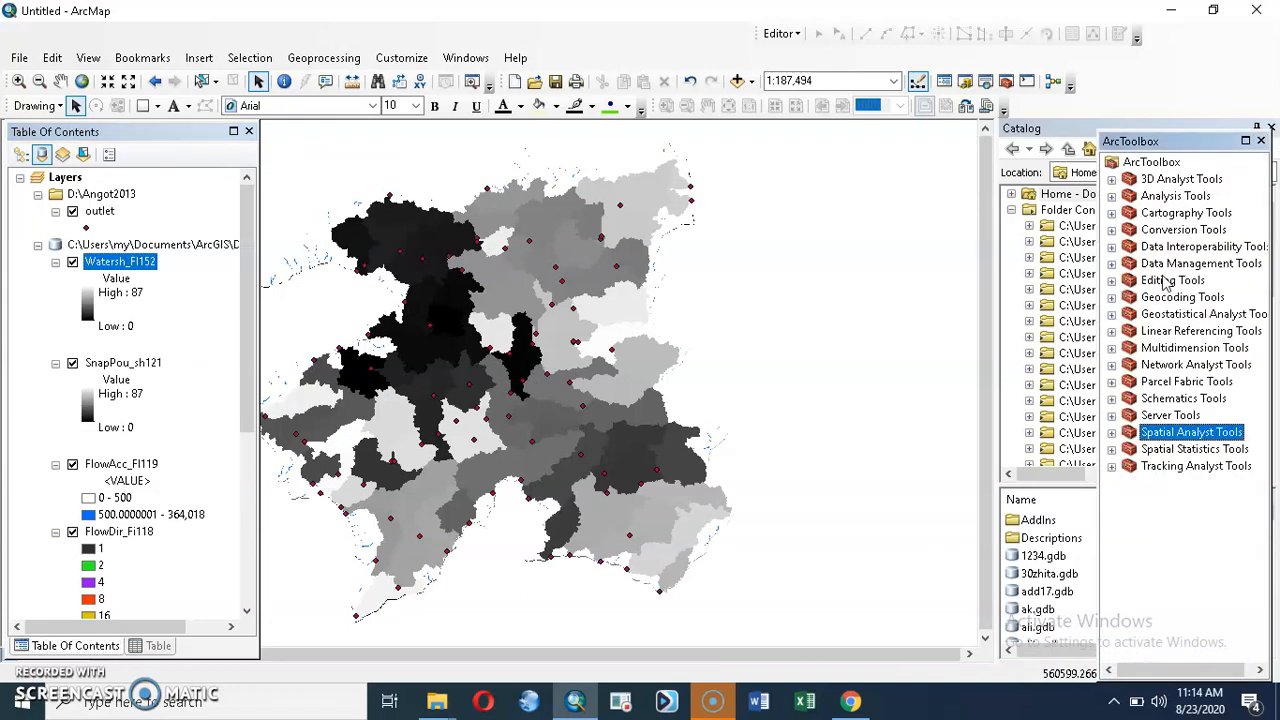
pyautogui.click(1111, 230)
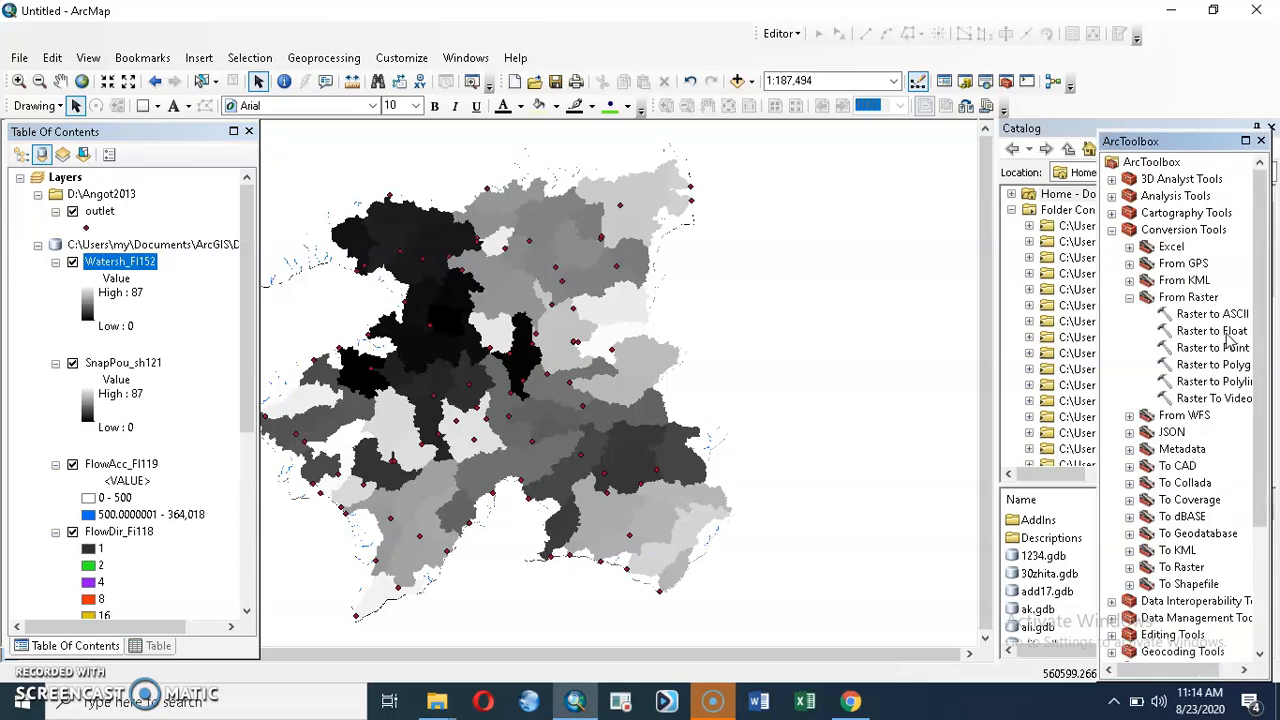
pyautogui.doubleClick(1243, 369)
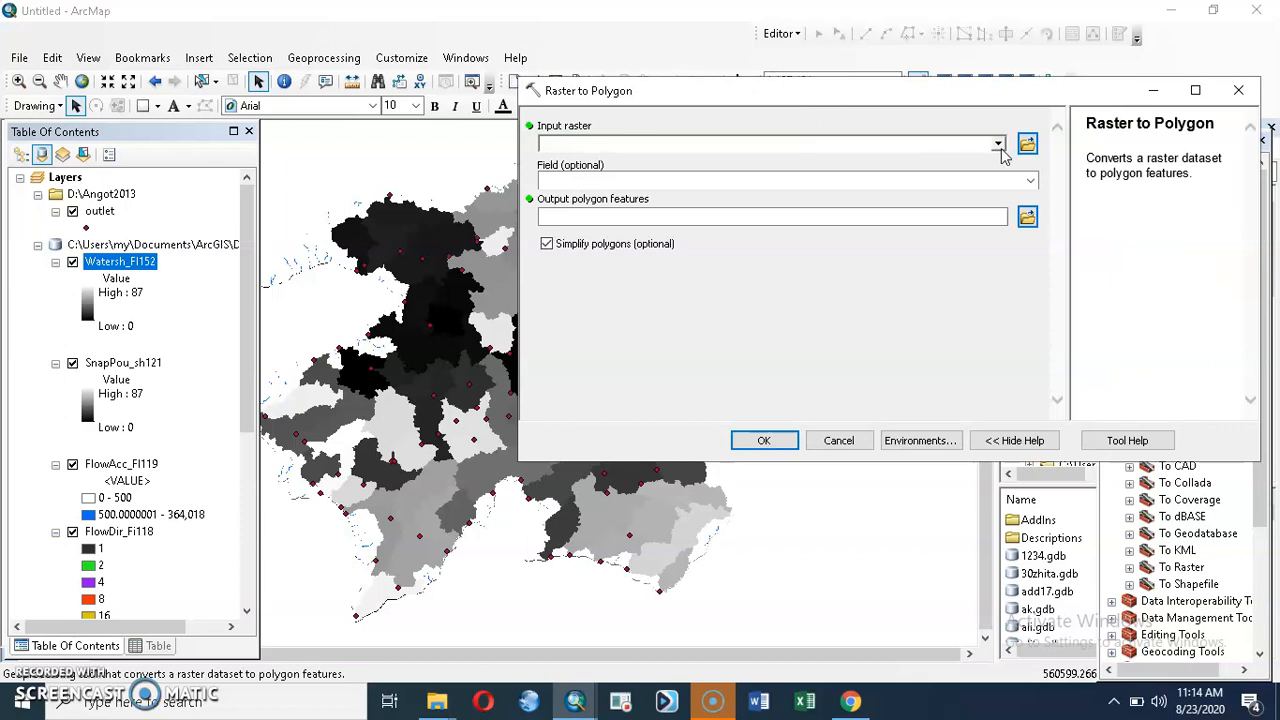
pyautogui.click(998, 145)
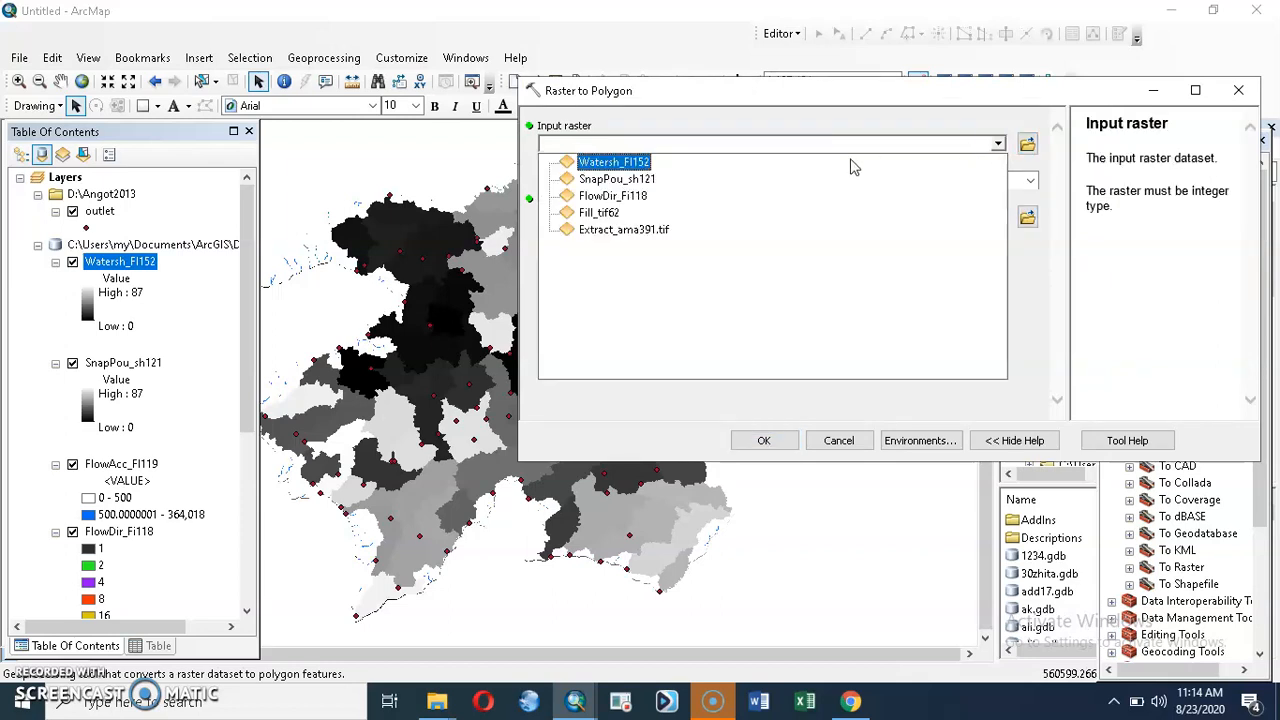
pyautogui.click(643, 161)
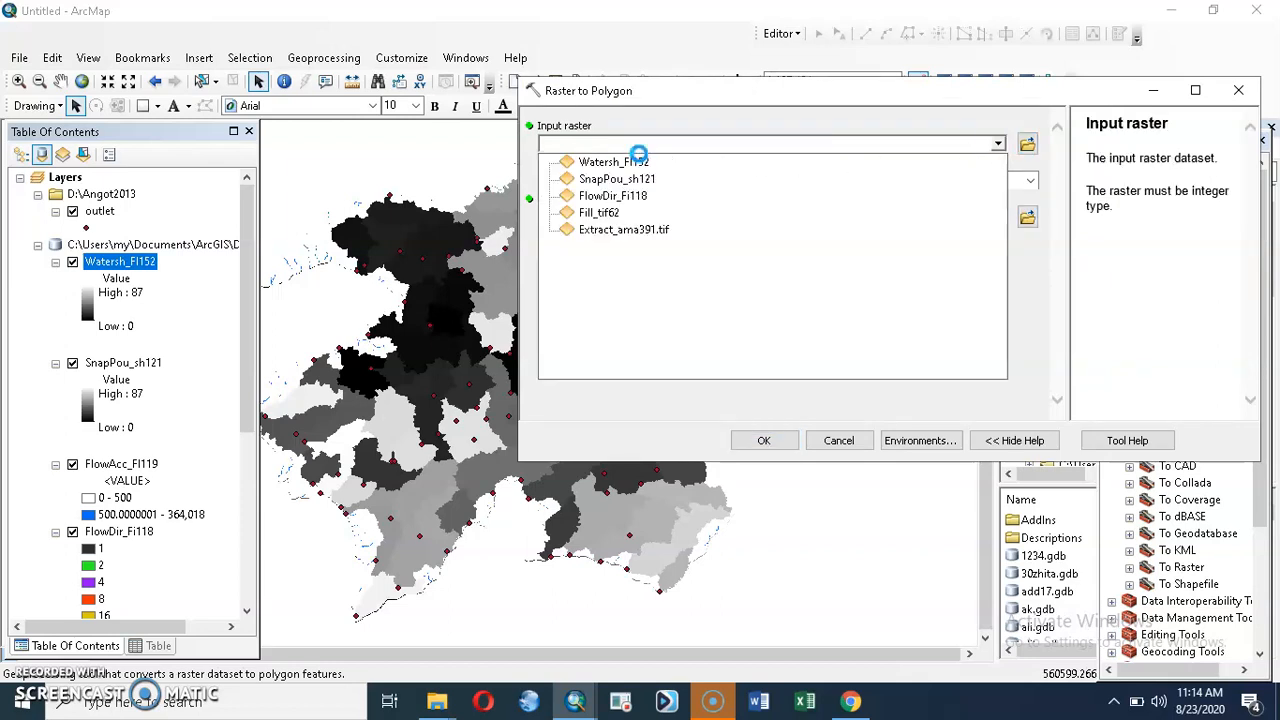
pyautogui.click(765, 441)
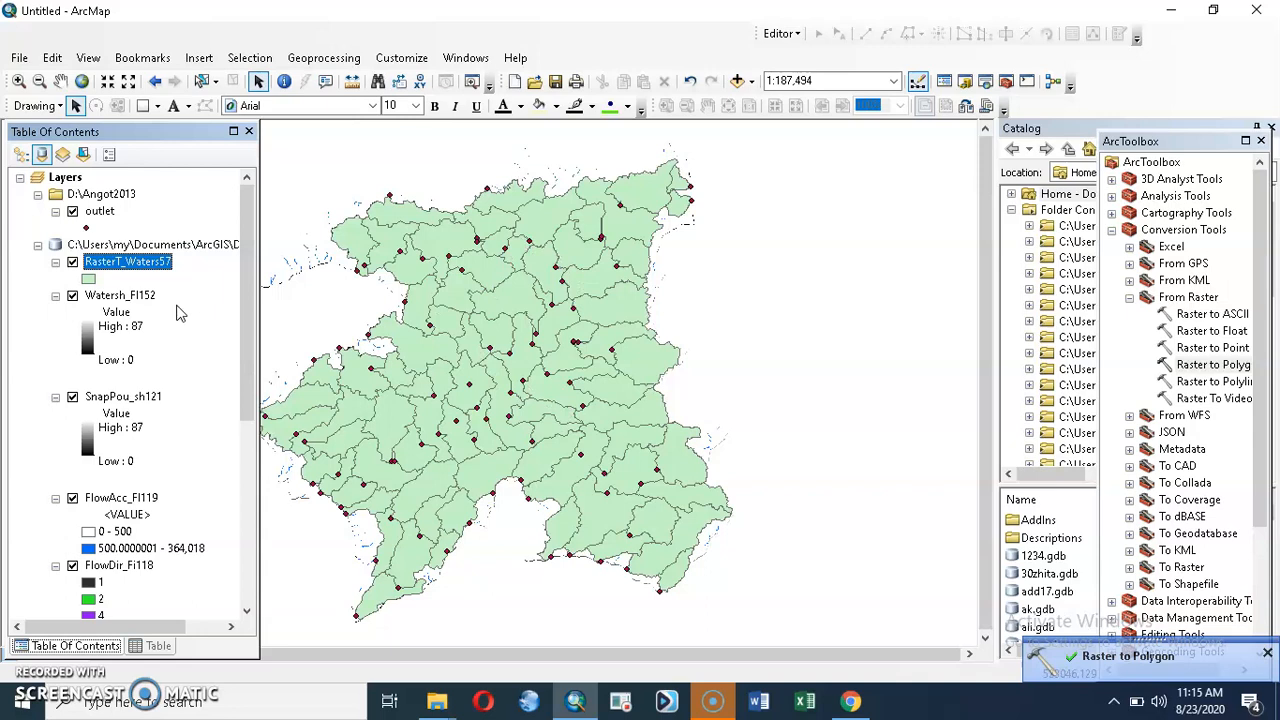
# Step: Open the attribute table of the new watershed polygon layer and examine its shape length and area fields
pyautogui.rightClick(113, 262)
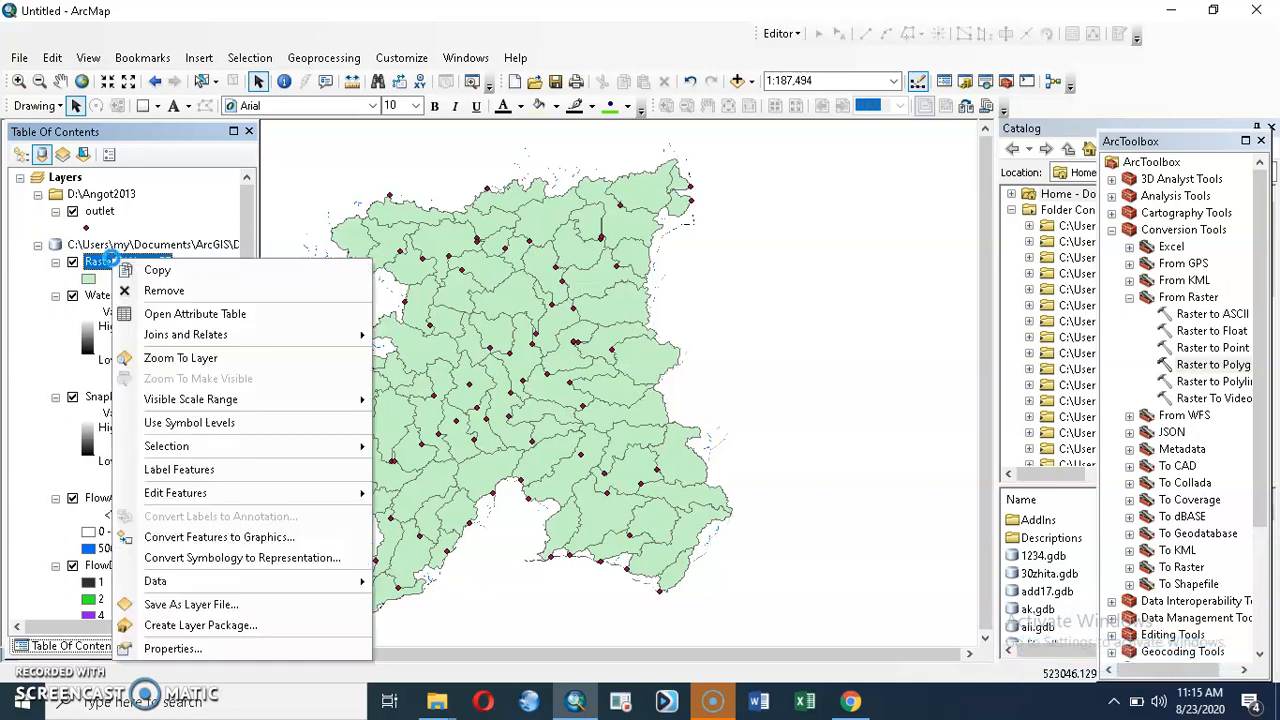
pyautogui.click(163, 318)
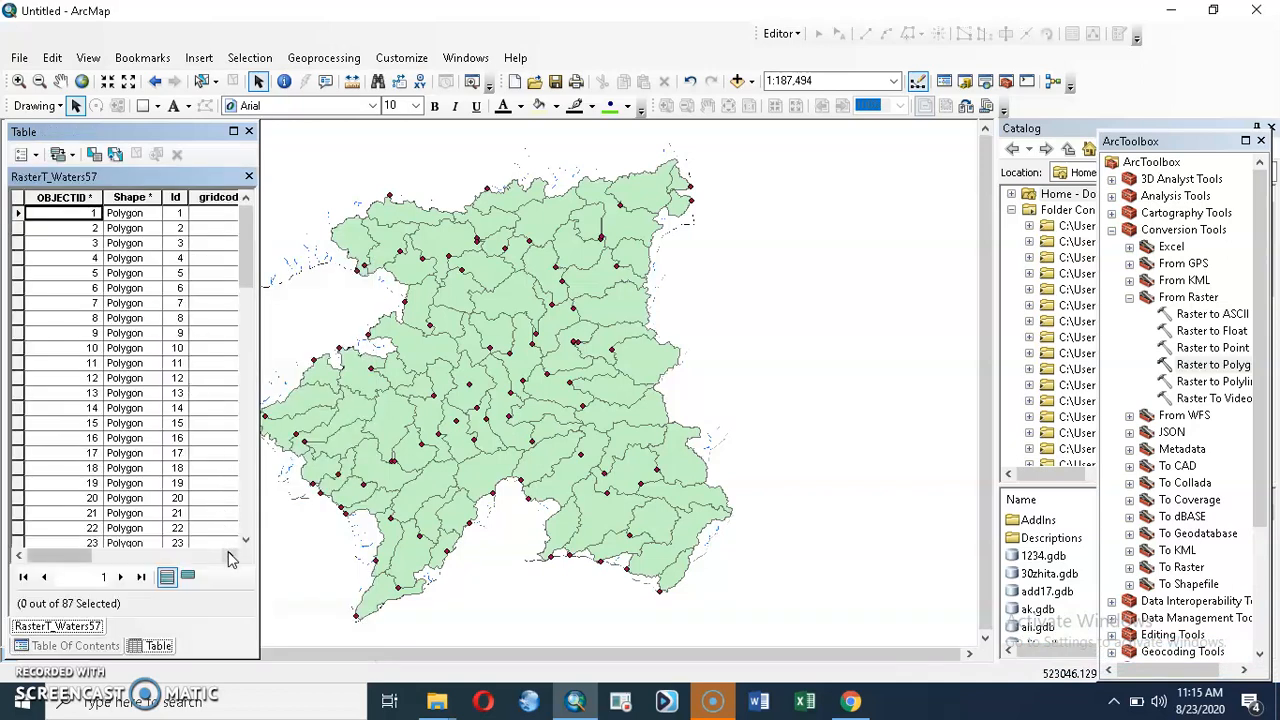
pyautogui.click(230, 555)
pyautogui.click(230, 555)
pyautogui.click(230, 555)
pyautogui.click(230, 555)
pyautogui.click(230, 555)
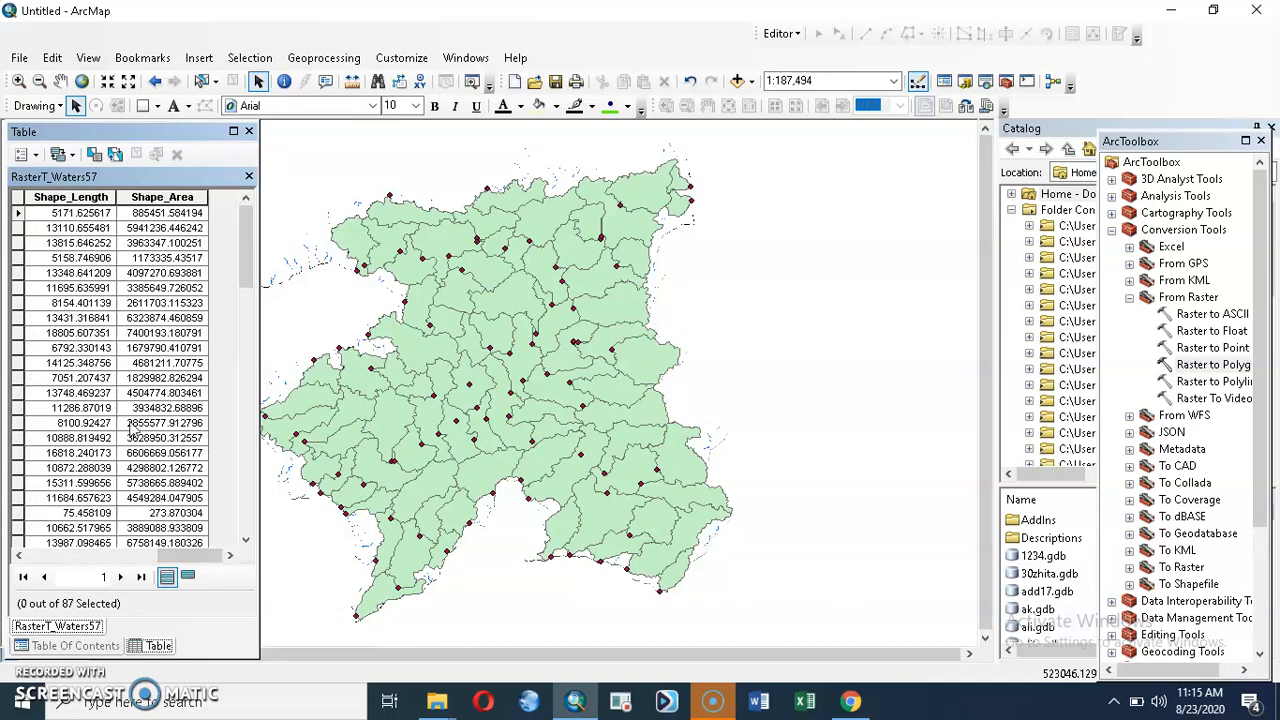
# Step: Add a field named Area_ha of type Double to the watershed polygon table
pyautogui.click(37, 157)
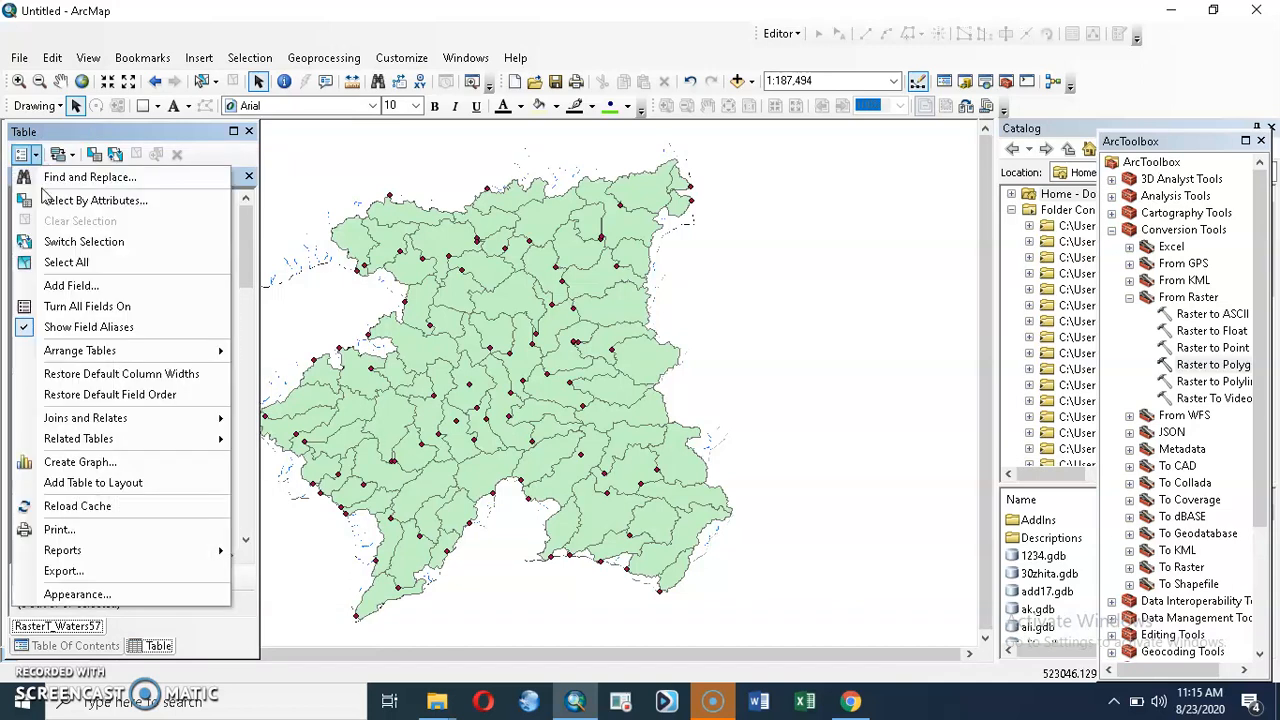
pyautogui.click(72, 283)
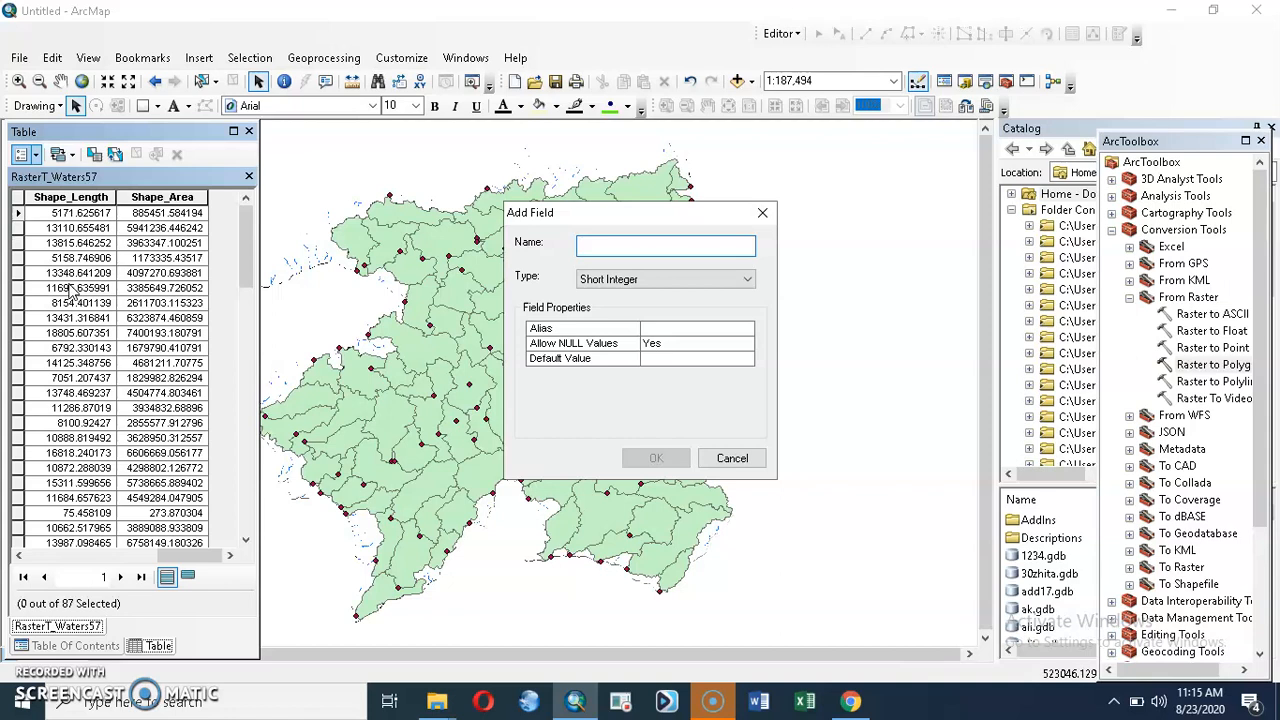
pyautogui.write('Area_ha')
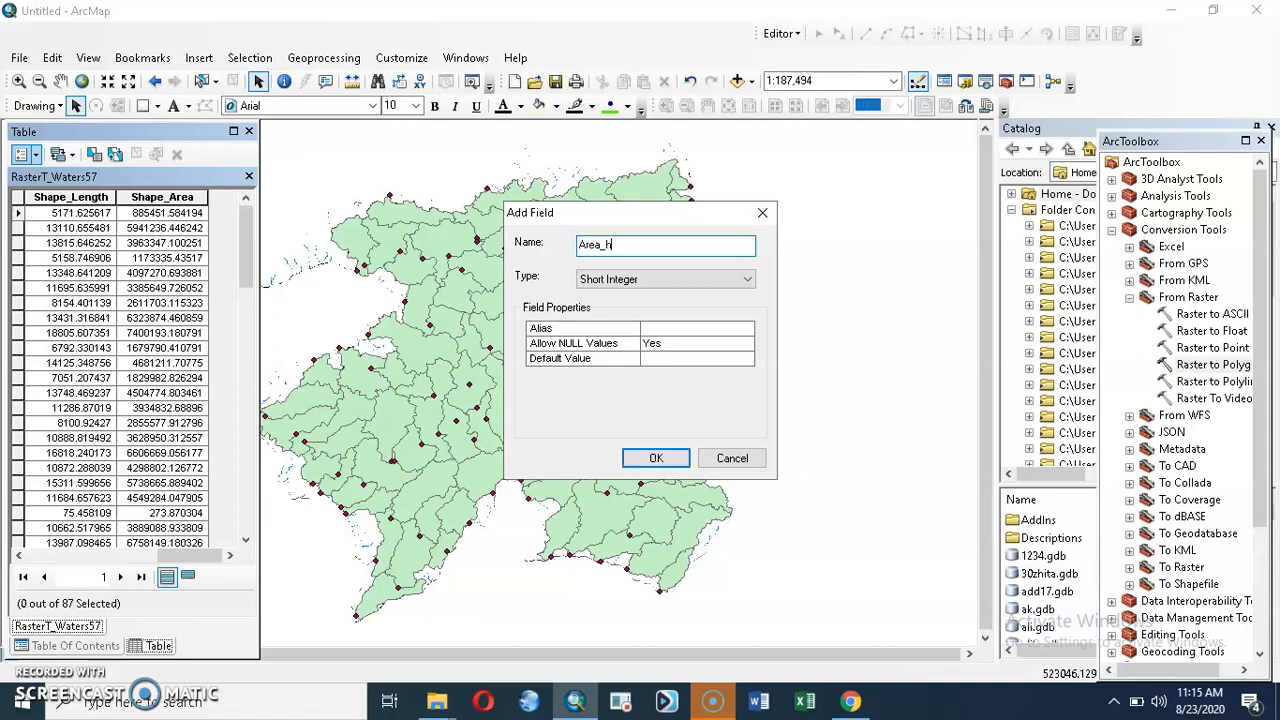
pyautogui.click(620, 279)
pyautogui.click(620, 333)
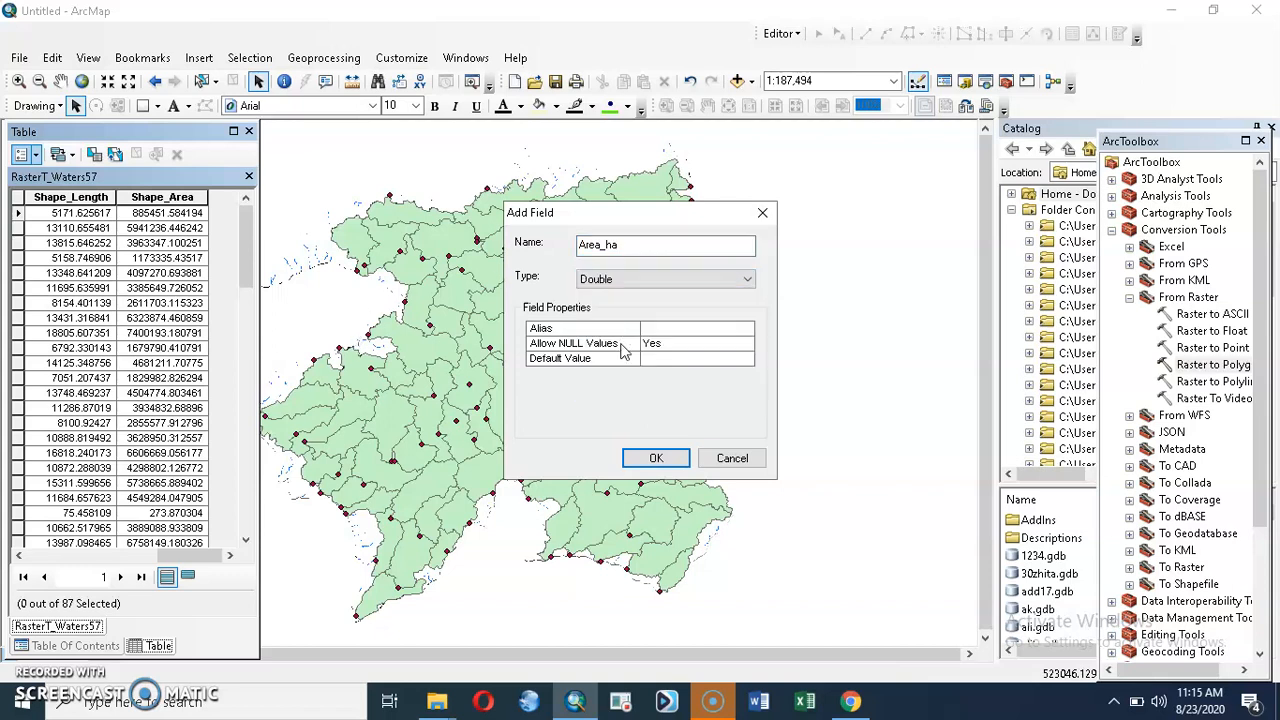
pyautogui.click(655, 458)
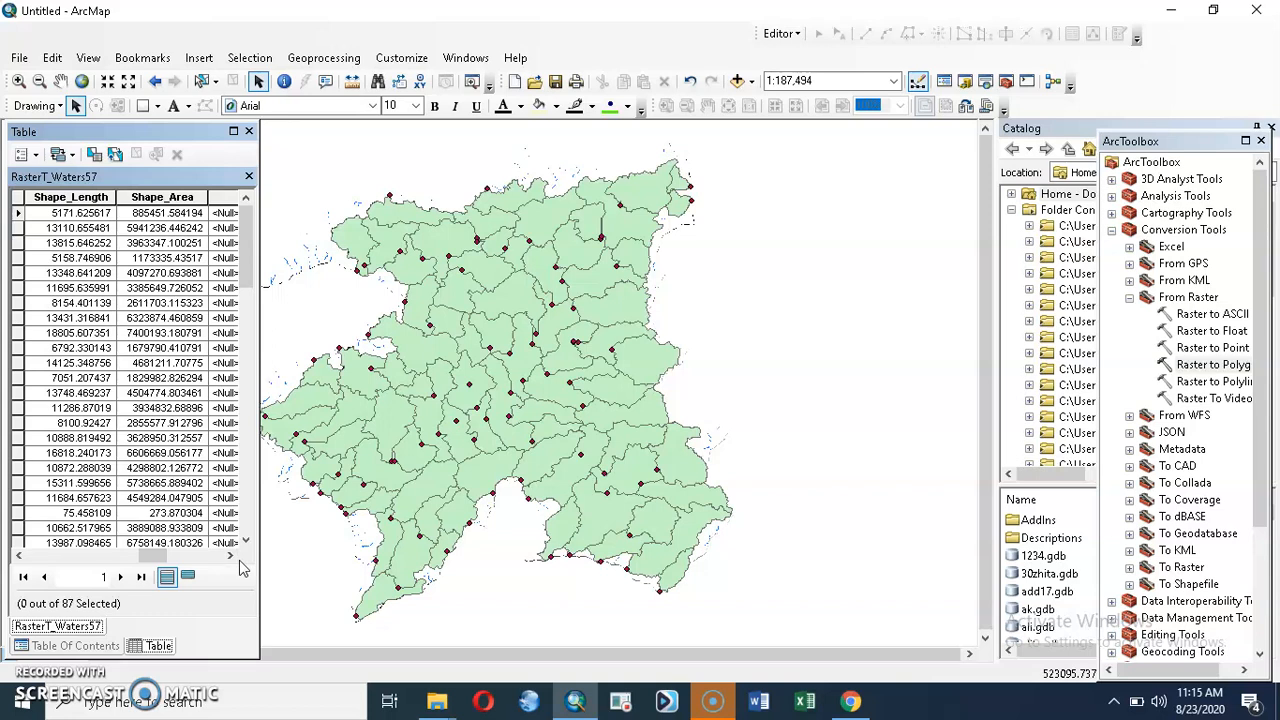
# Step: Calculate the polygon areas in hectares into the Area_ha field with Calculate Geometry, using the data source's coordinate system
pyautogui.moveTo(152, 556); pyautogui.dragTo(182, 556)
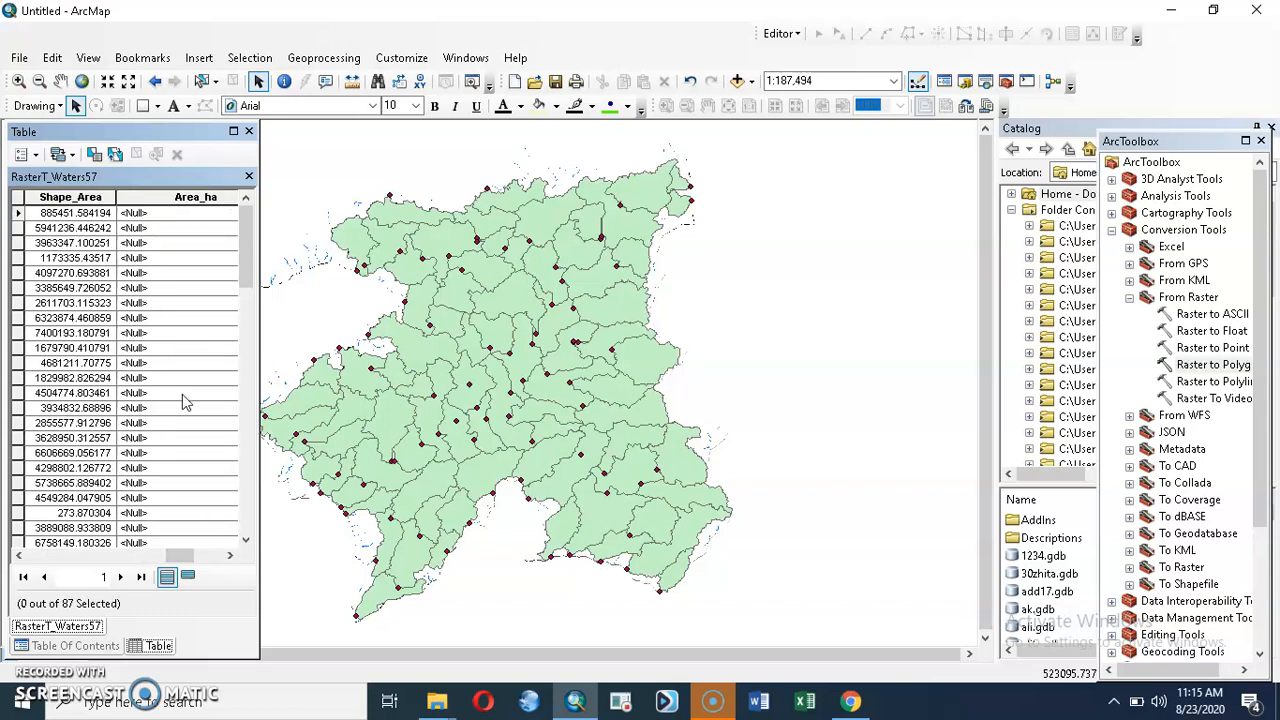
pyautogui.click(178, 192)
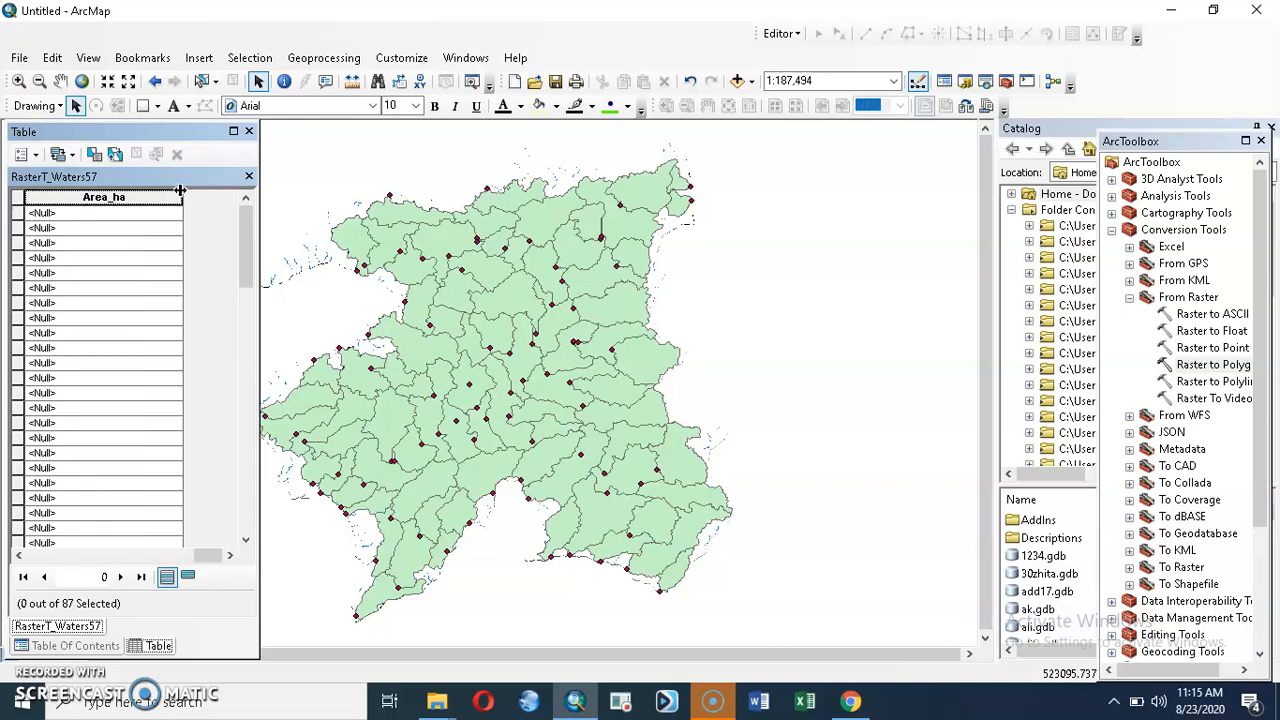
pyautogui.rightClick(127, 195)
pyautogui.click(174, 338)
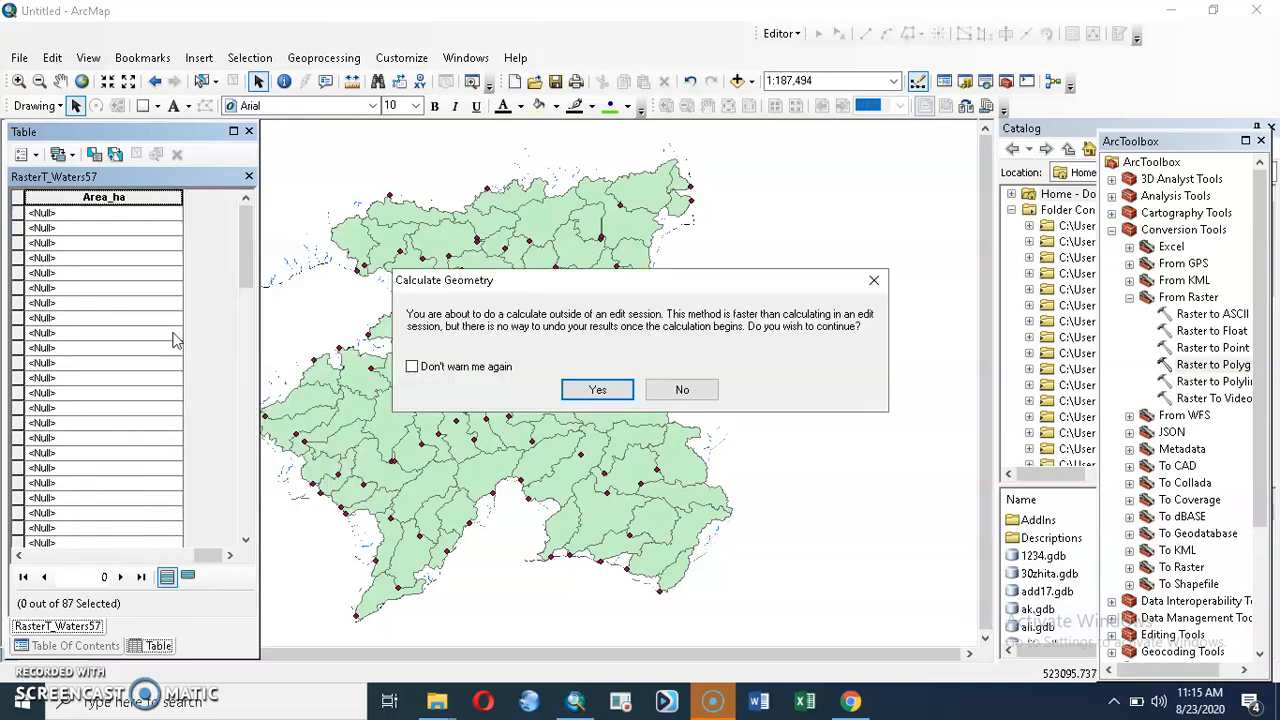
pyautogui.click(598, 389)
pyautogui.click(624, 400)
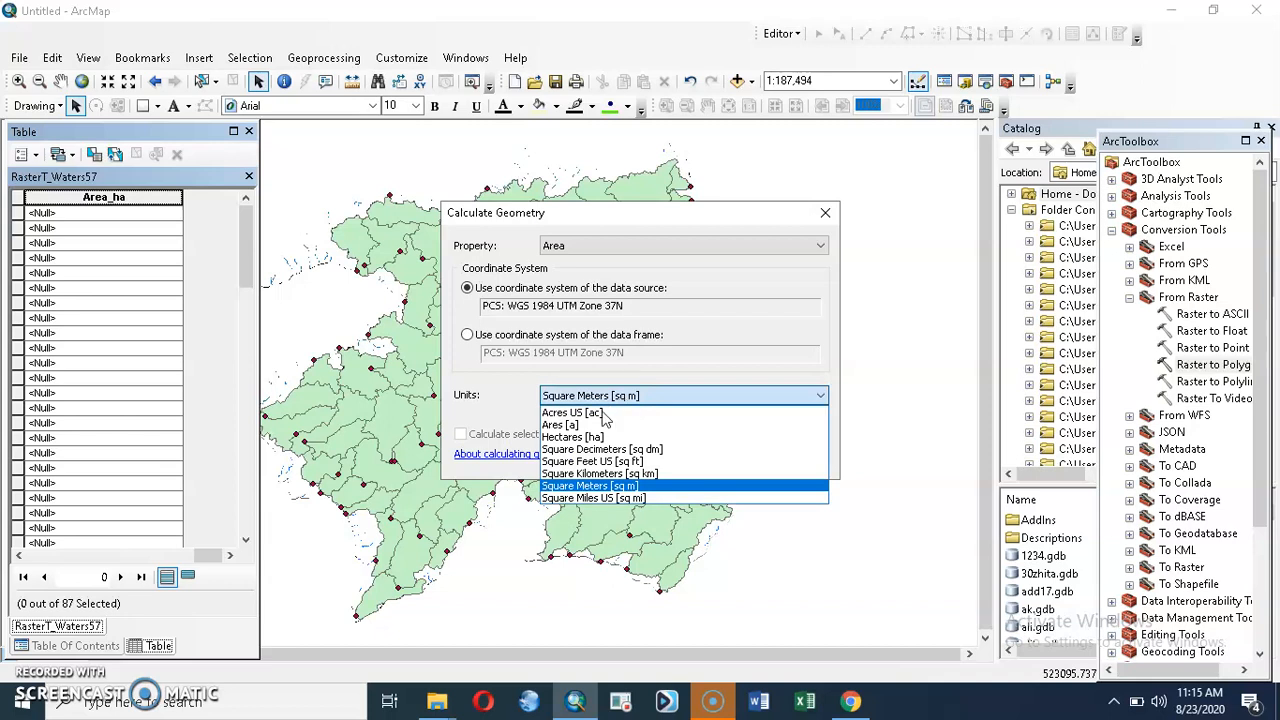
pyautogui.click(592, 438)
pyautogui.click(715, 458)
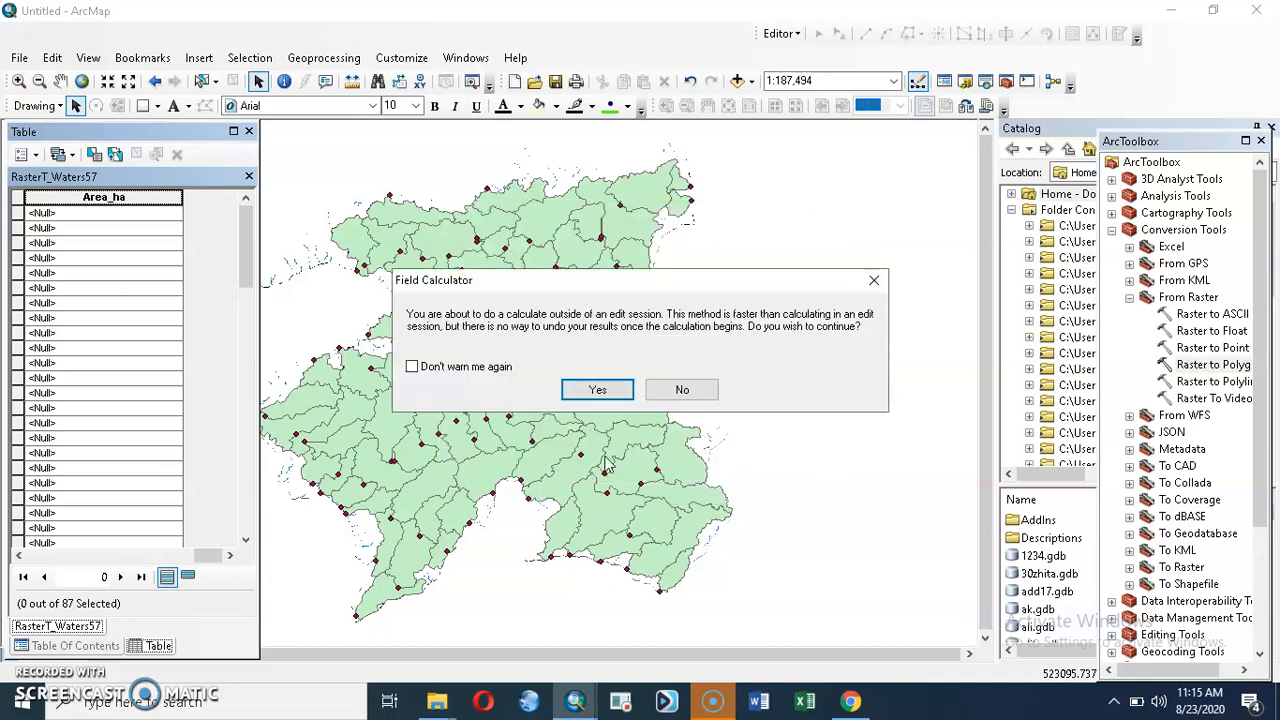
pyautogui.click(594, 389)
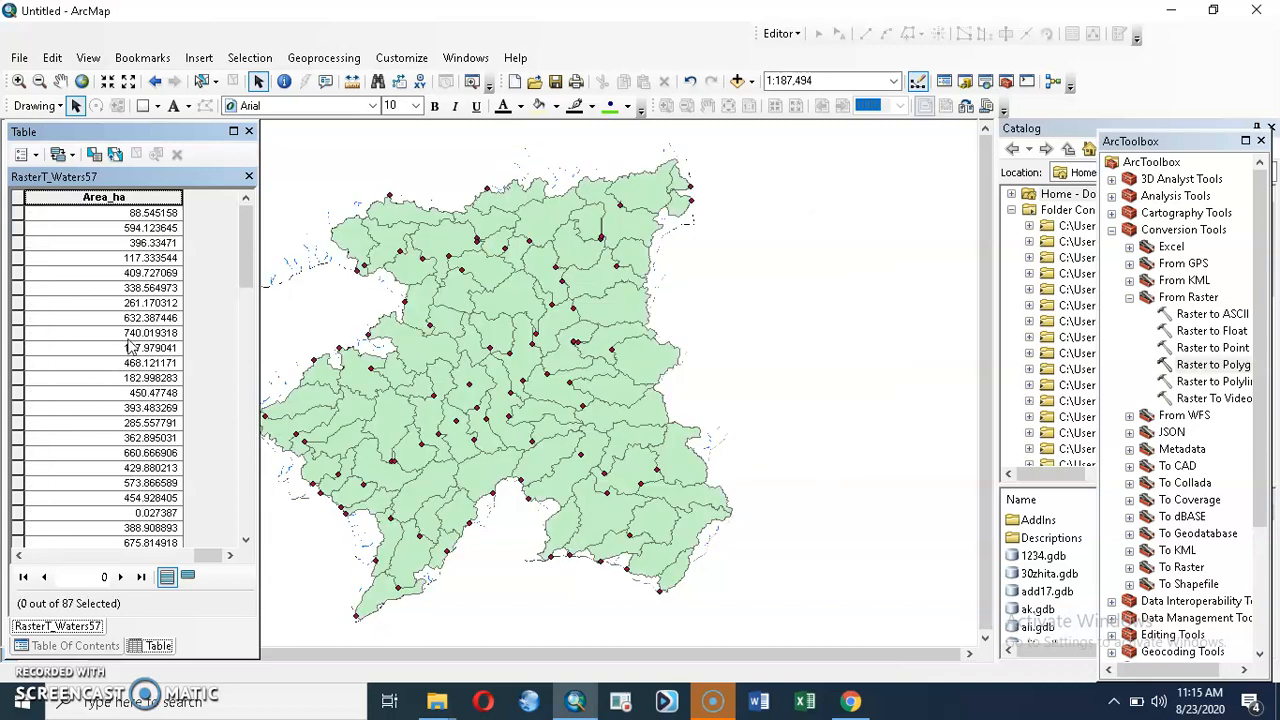
# Step: Sort the table by Area_ha in ascending order and start an edit session on the RasterT_Waters57 layer
pyautogui.rightClick(88, 197)
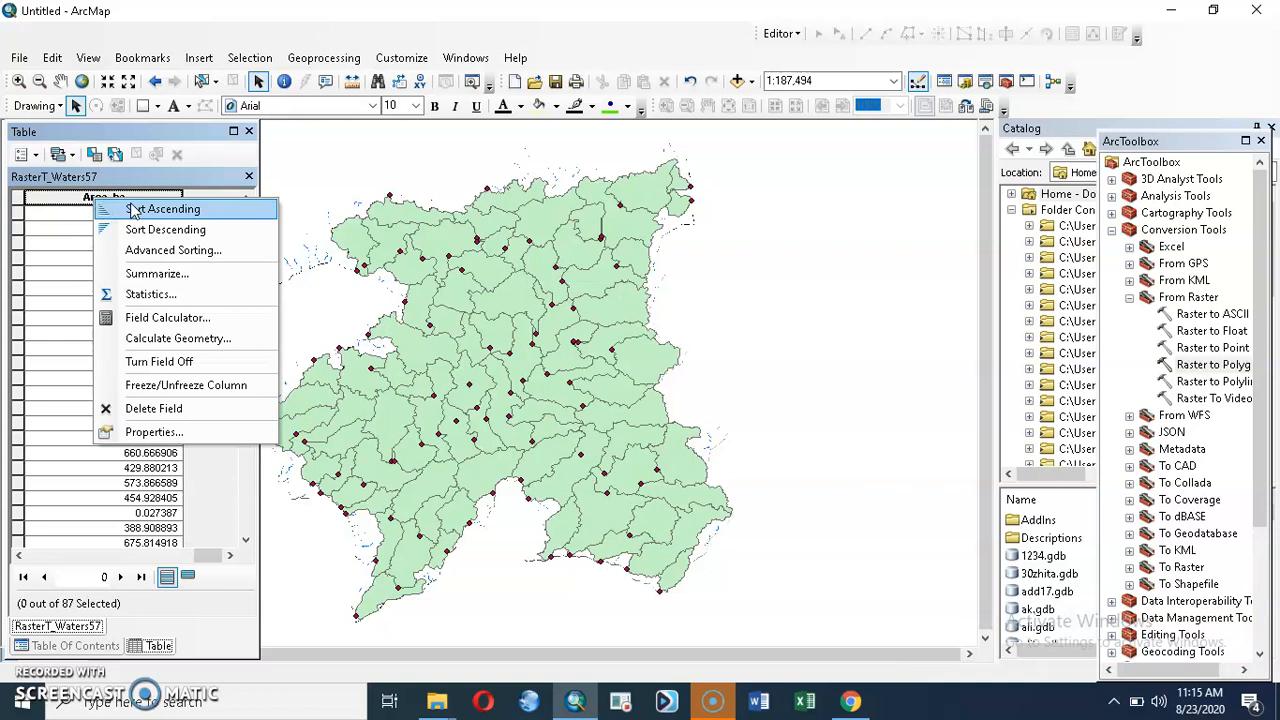
pyautogui.click(110, 211)
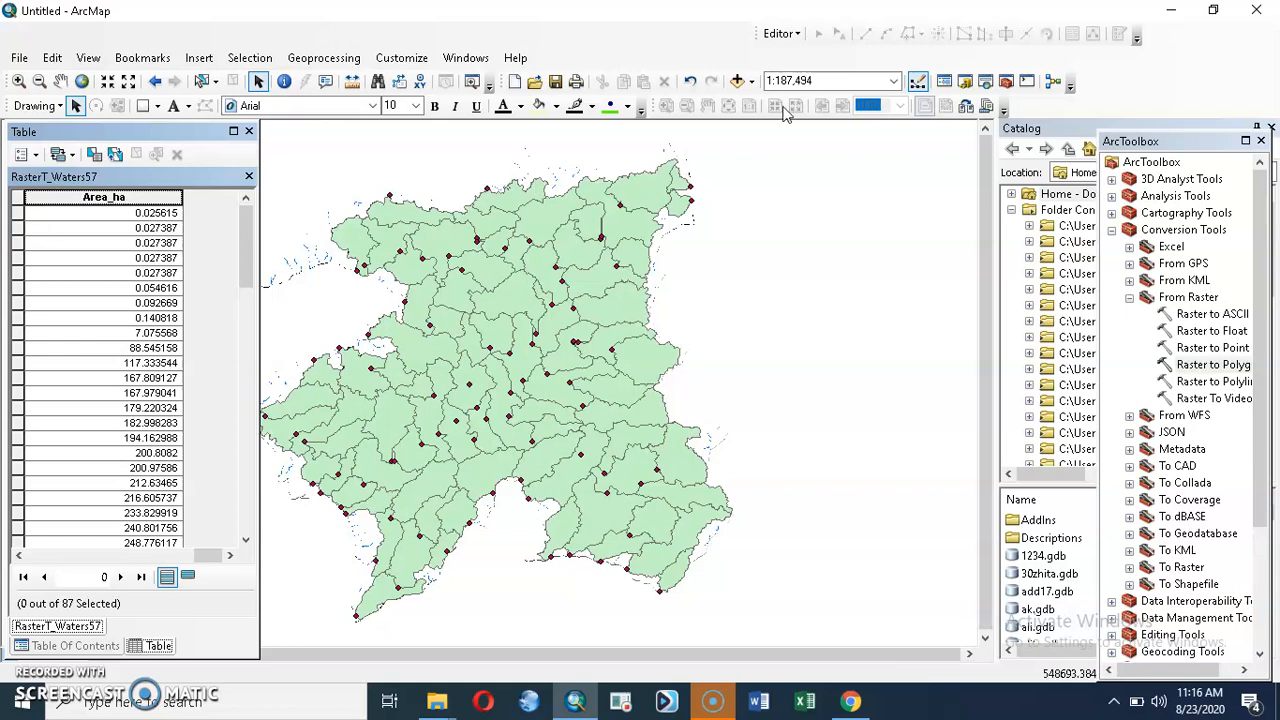
pyautogui.click(797, 34)
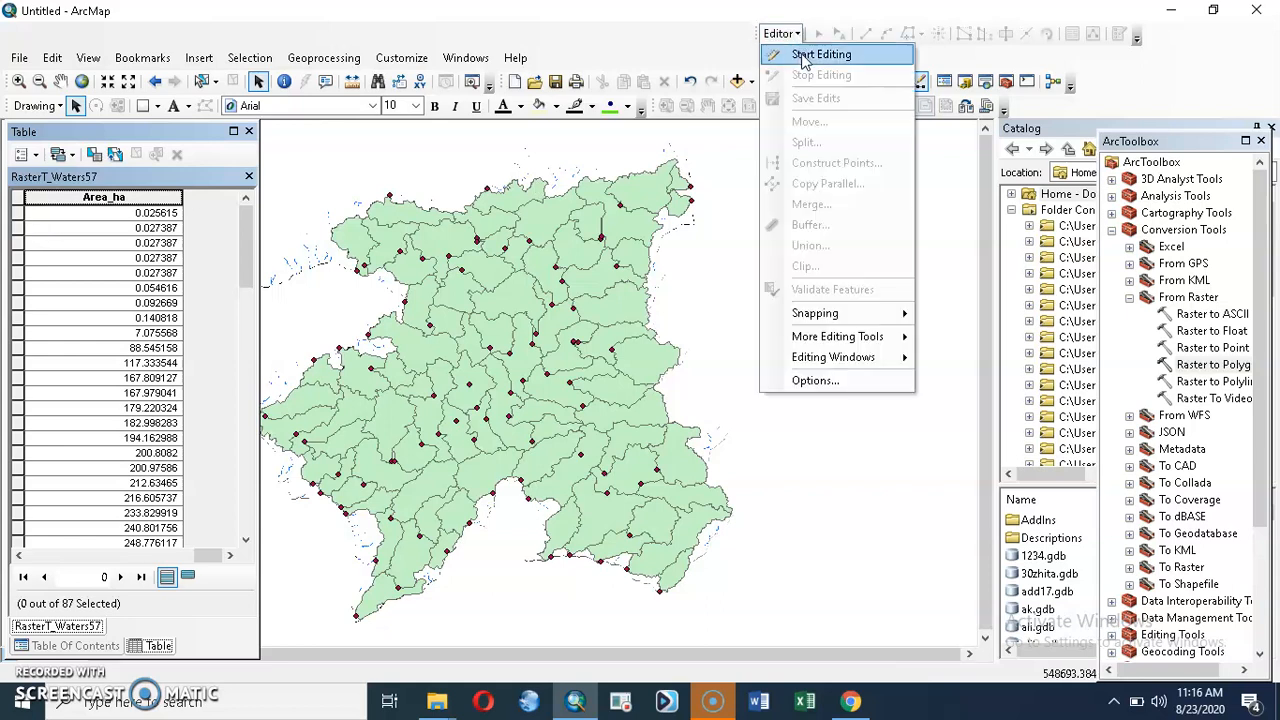
pyautogui.click(810, 54)
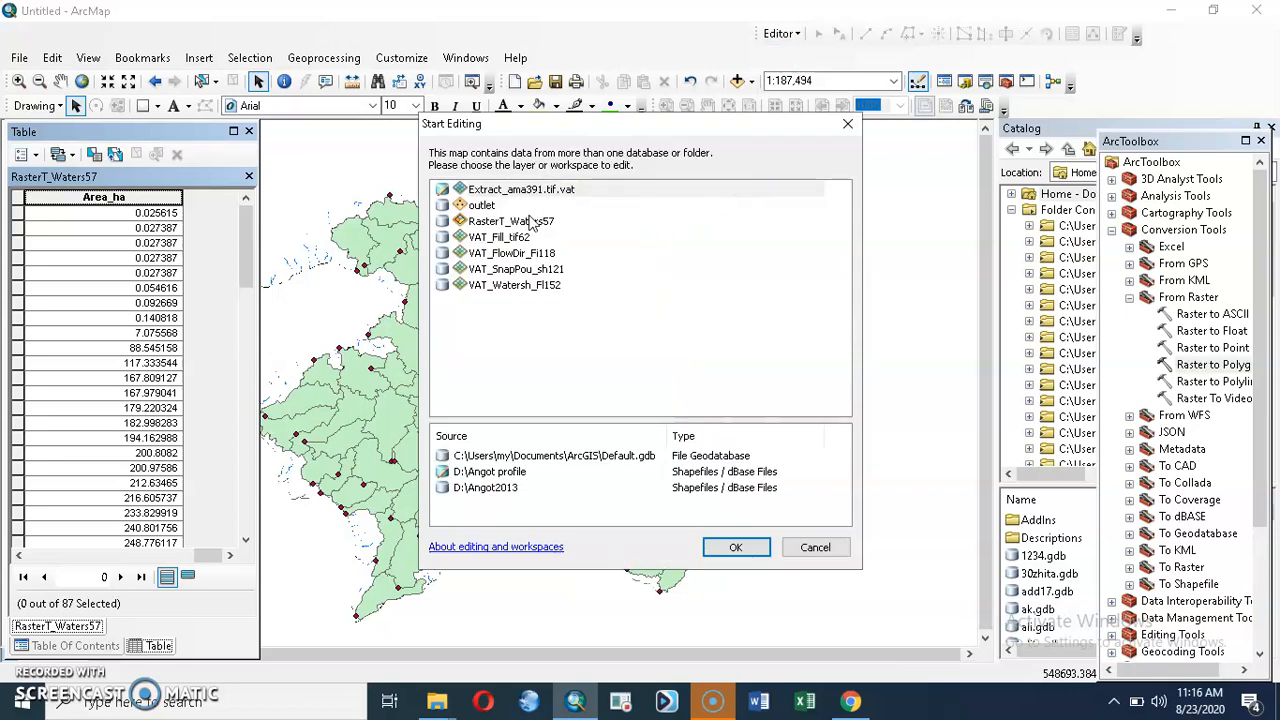
pyautogui.click(531, 224)
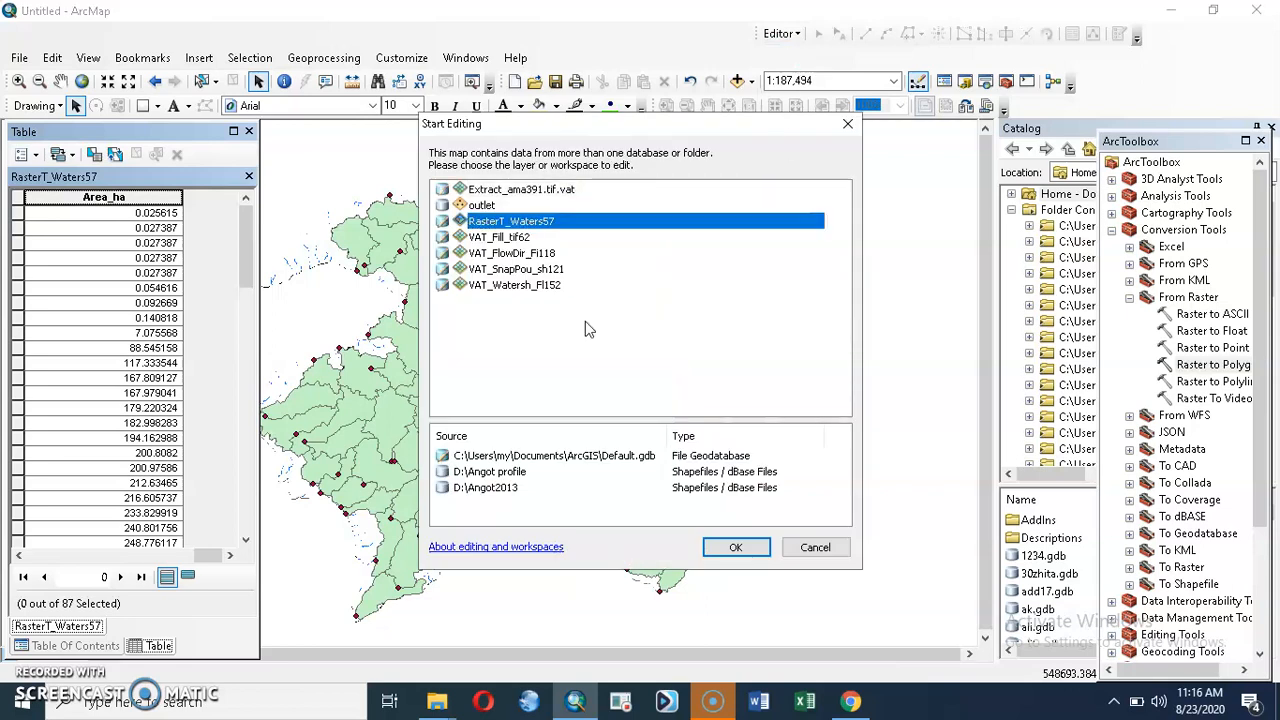
pyautogui.click(735, 547)
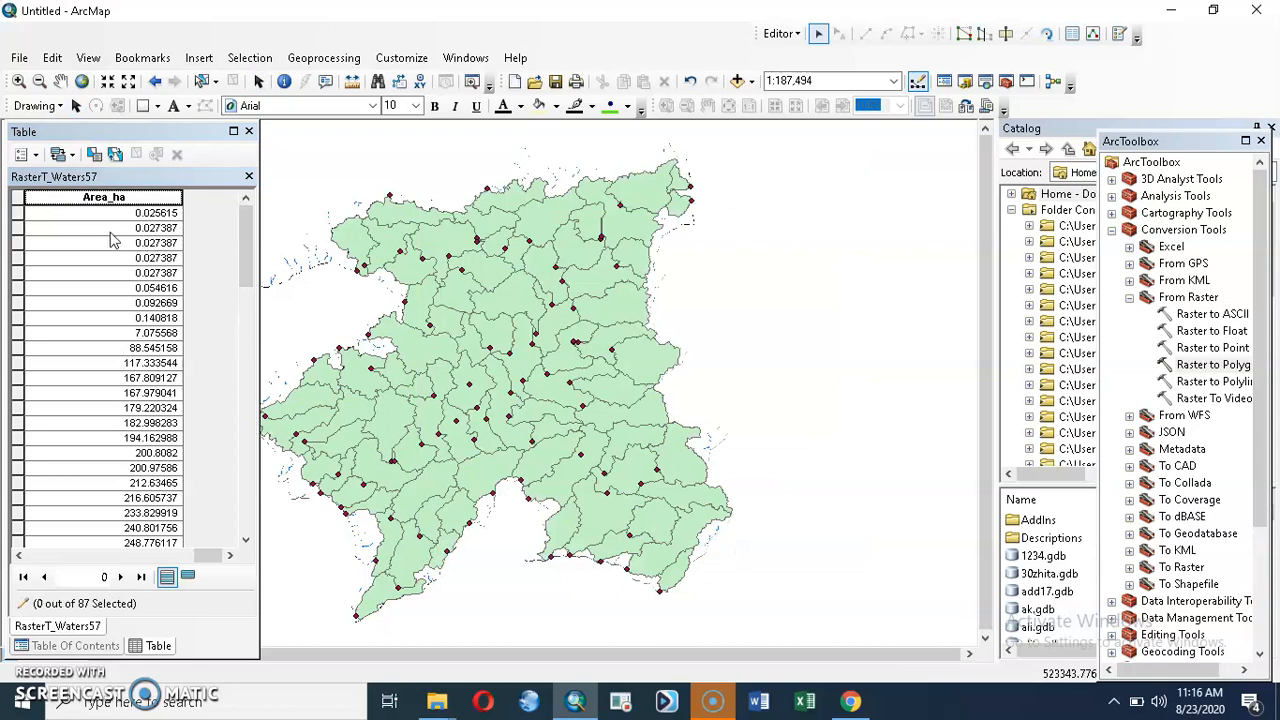
# Step: Delete the eight sliver polygons with areas under 1 ha from the watershed layer
pyautogui.click(20, 214)
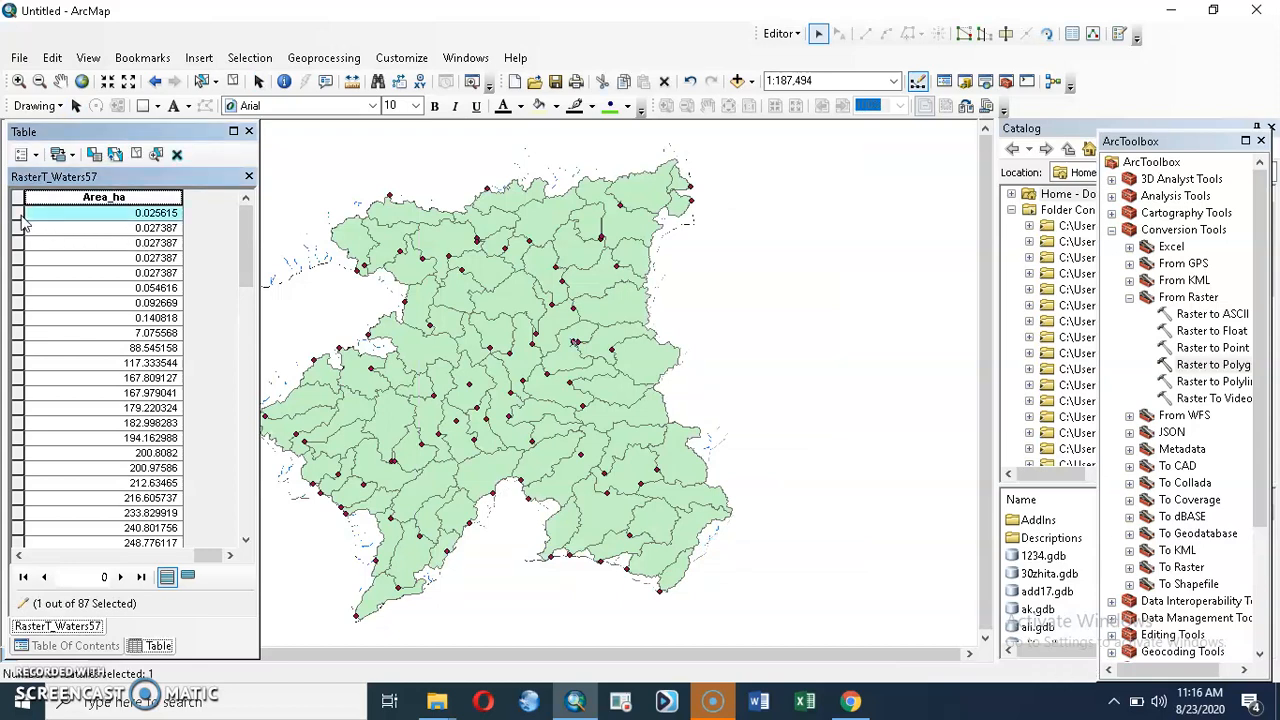
pyautogui.moveTo(18, 236); pyautogui.dragTo(20, 330)
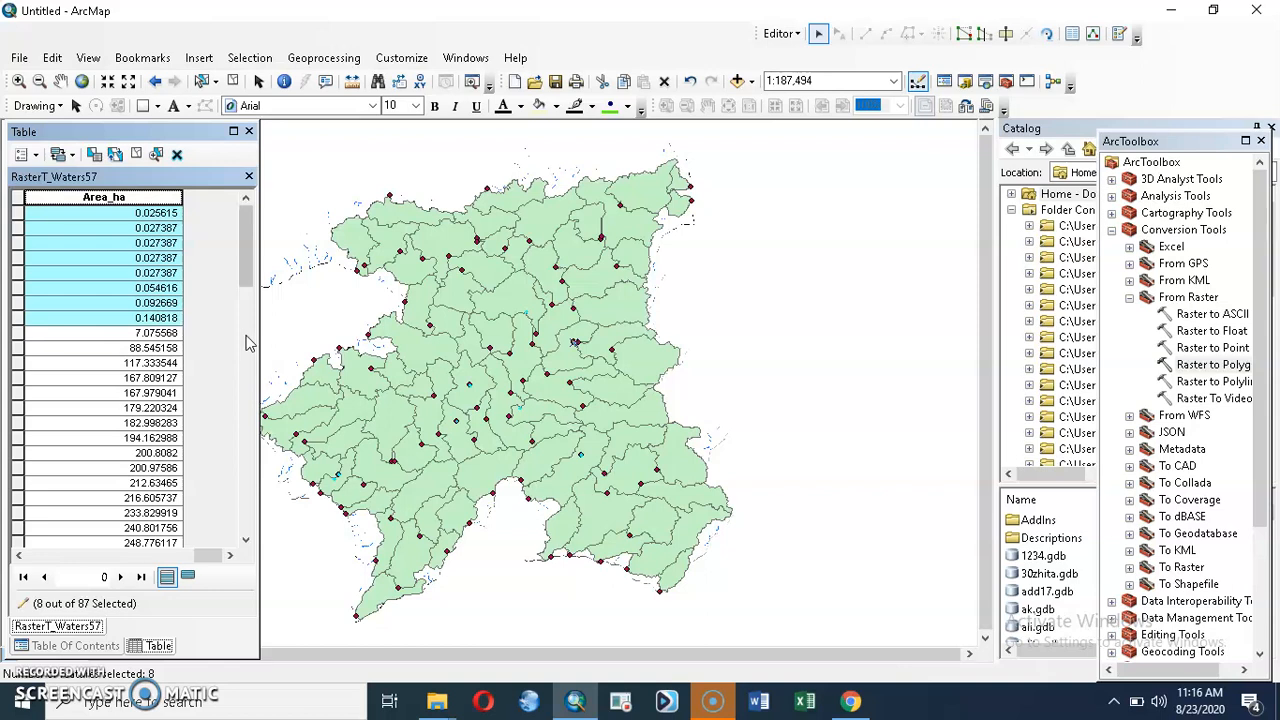
pyautogui.press('Delete')
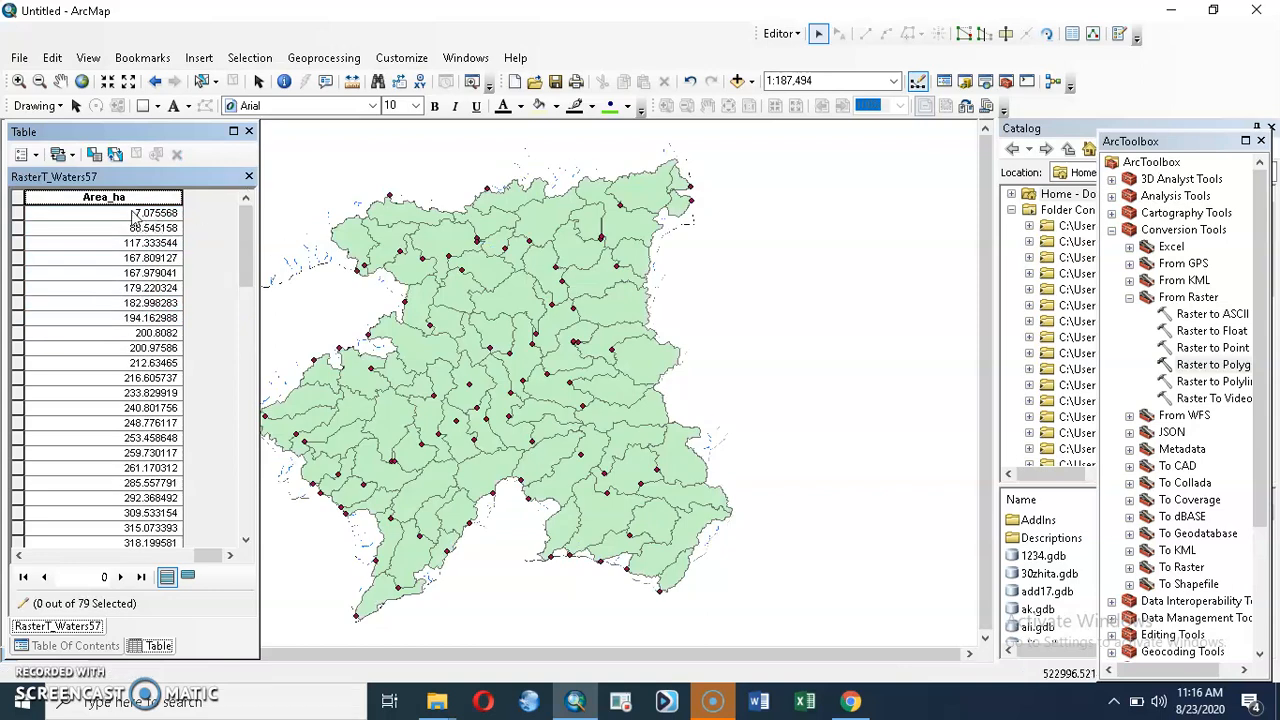
# Step: Merge the smallest remaining polygon (7.075568 ha) with the large watershed adjoining it on the eastern side
pyautogui.click(16, 215)
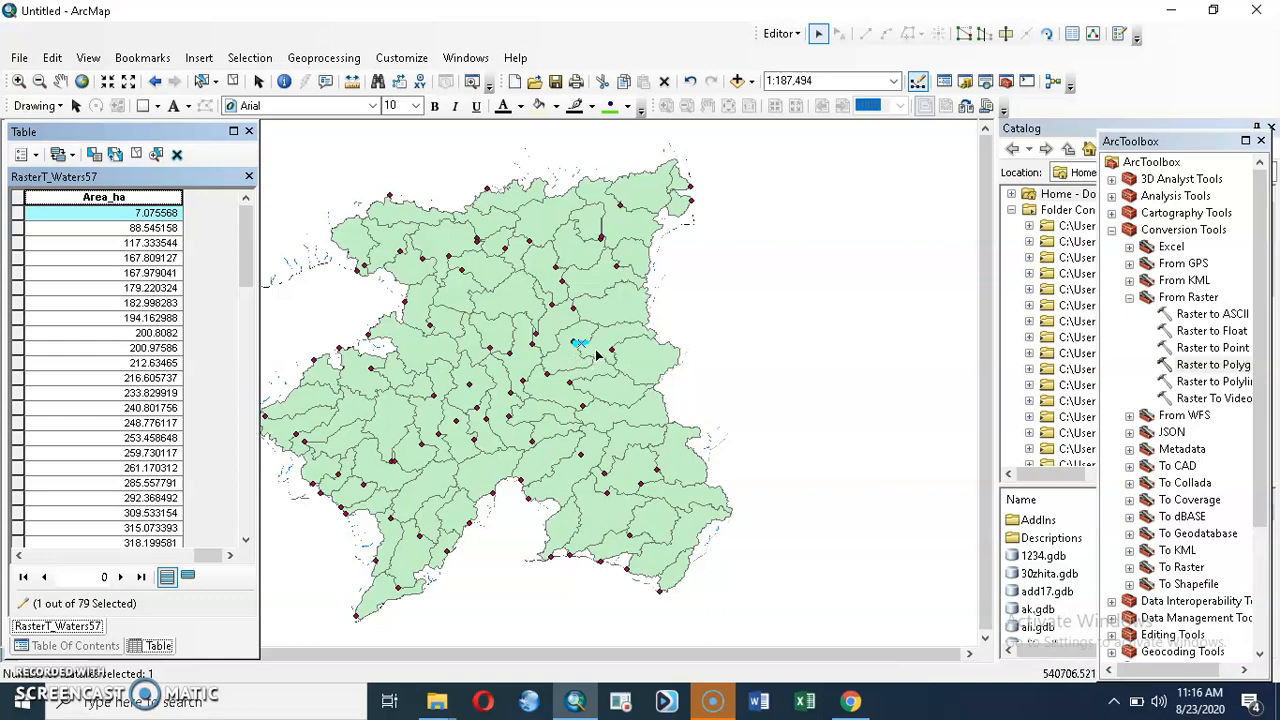
pyautogui.click(598, 355)
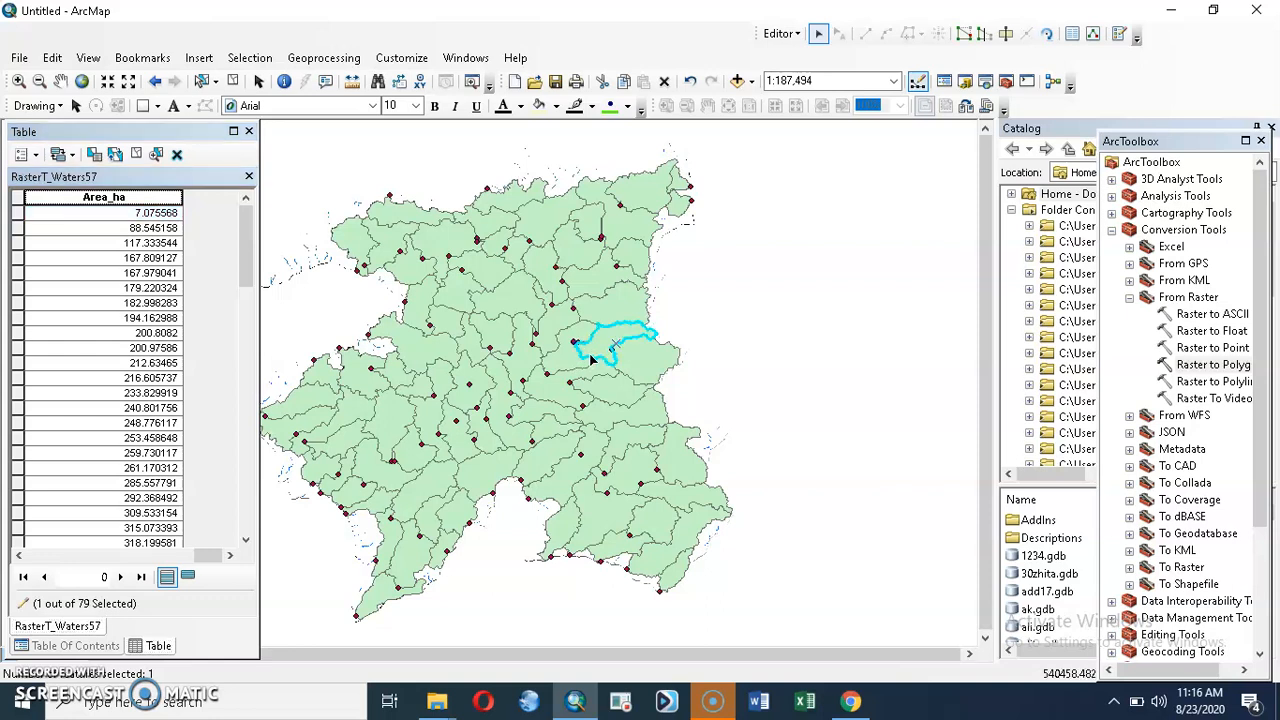
pyautogui.keyDown('ctrl'); pyautogui.click(16, 213); pyautogui.keyUp('ctrl')
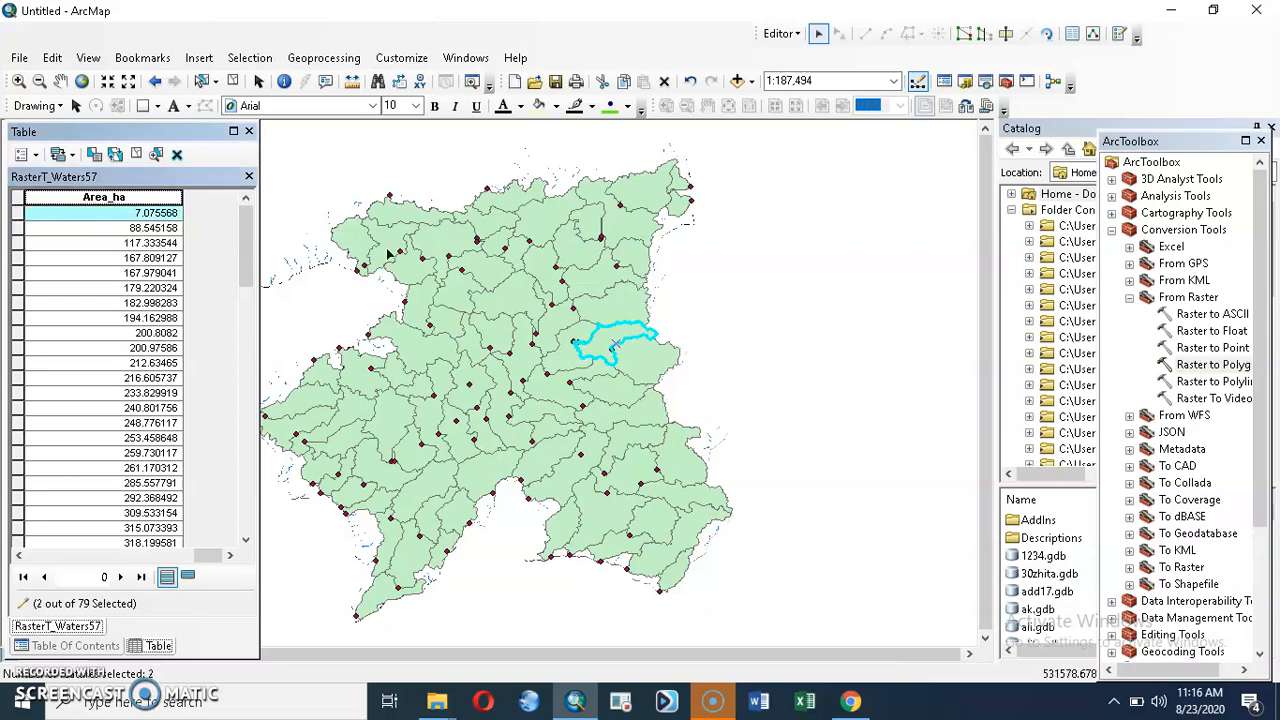
pyautogui.click(790, 34)
pyautogui.click(811, 204)
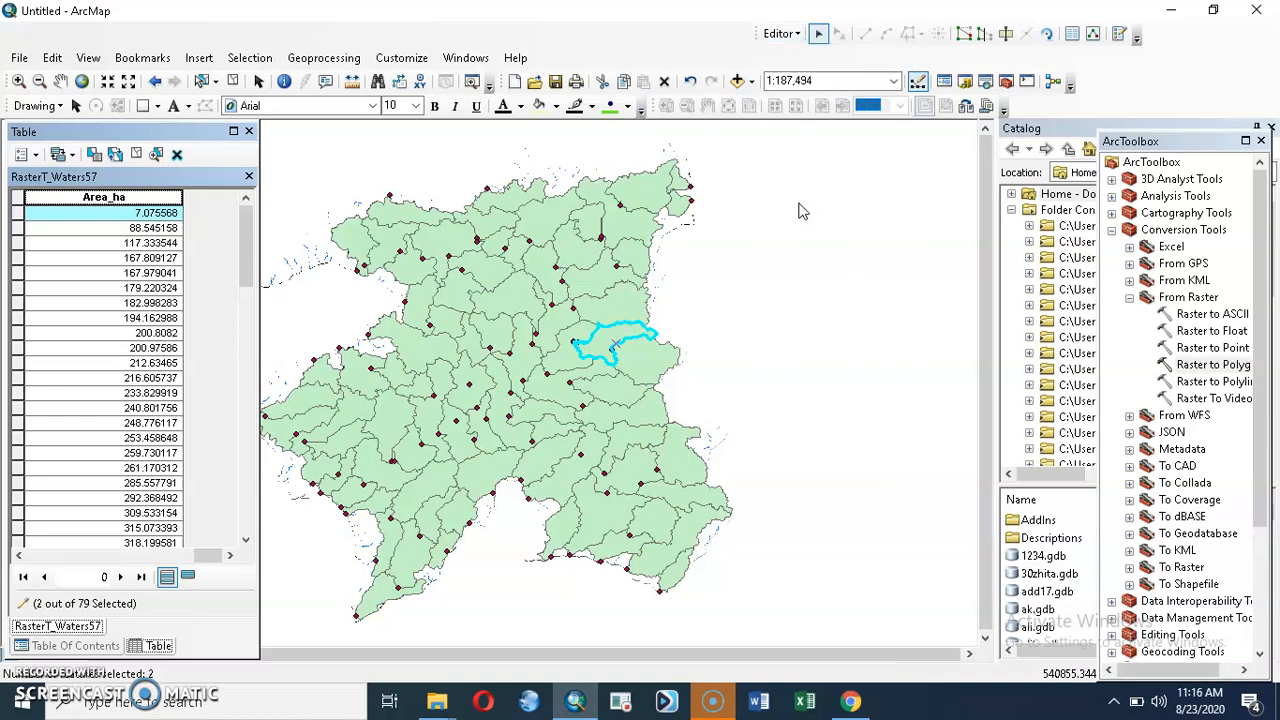
pyautogui.click(785, 289)
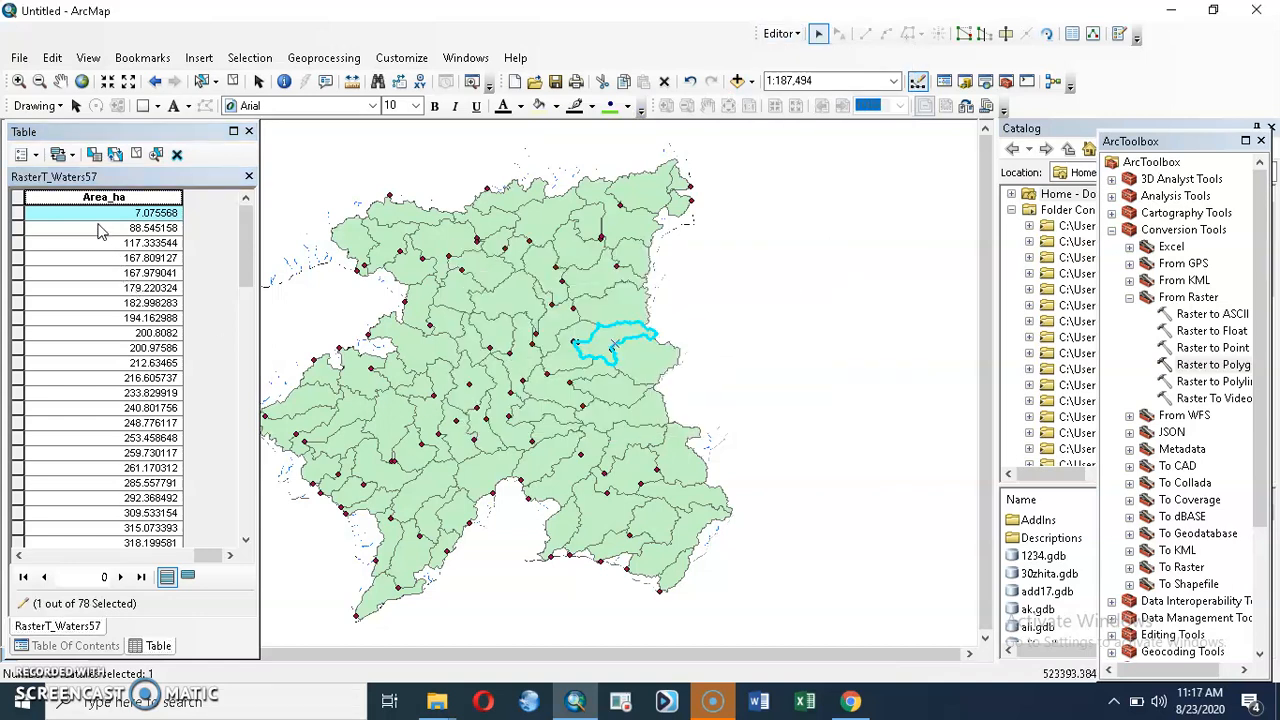
# Step: Merge the adjoining 88.545158 ha and 117.333544 ha polygons at the map's northeastern tip into feature 1
pyautogui.keyDown('ctrl'); pyautogui.click(16, 229); pyautogui.keyUp('ctrl')
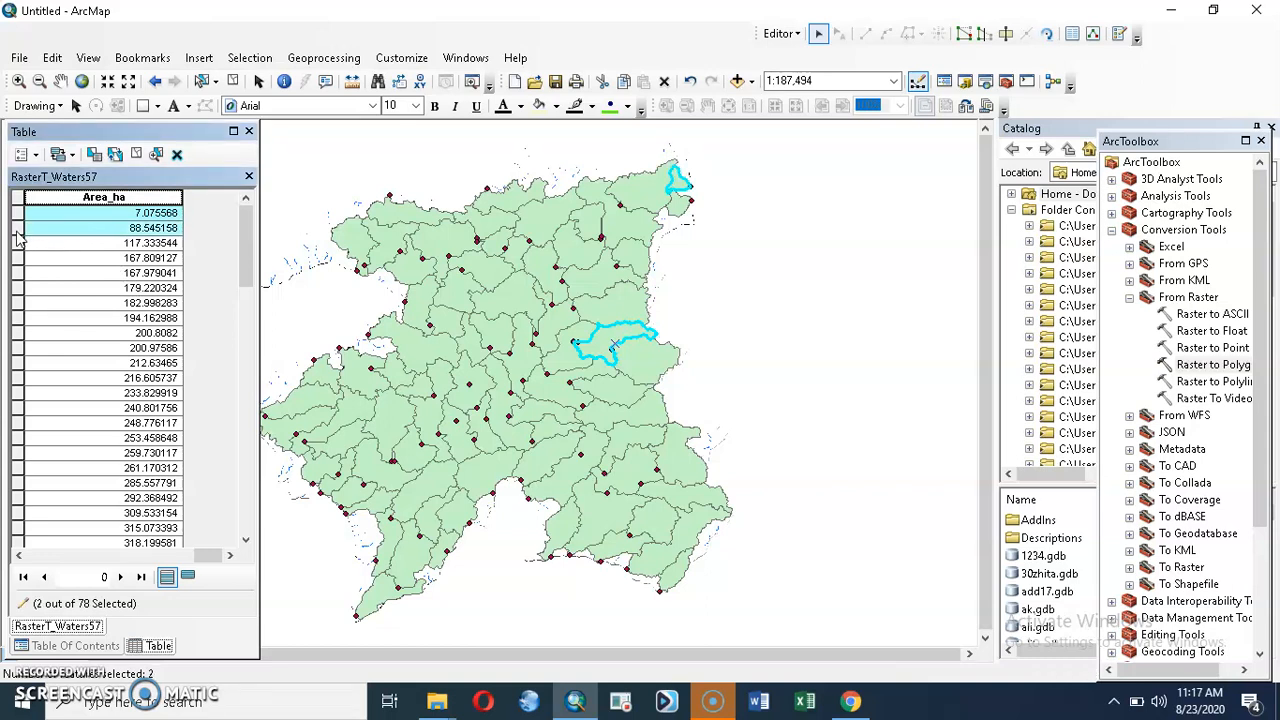
pyautogui.keyDown('ctrl'); pyautogui.click(18, 228); pyautogui.keyUp('ctrl')
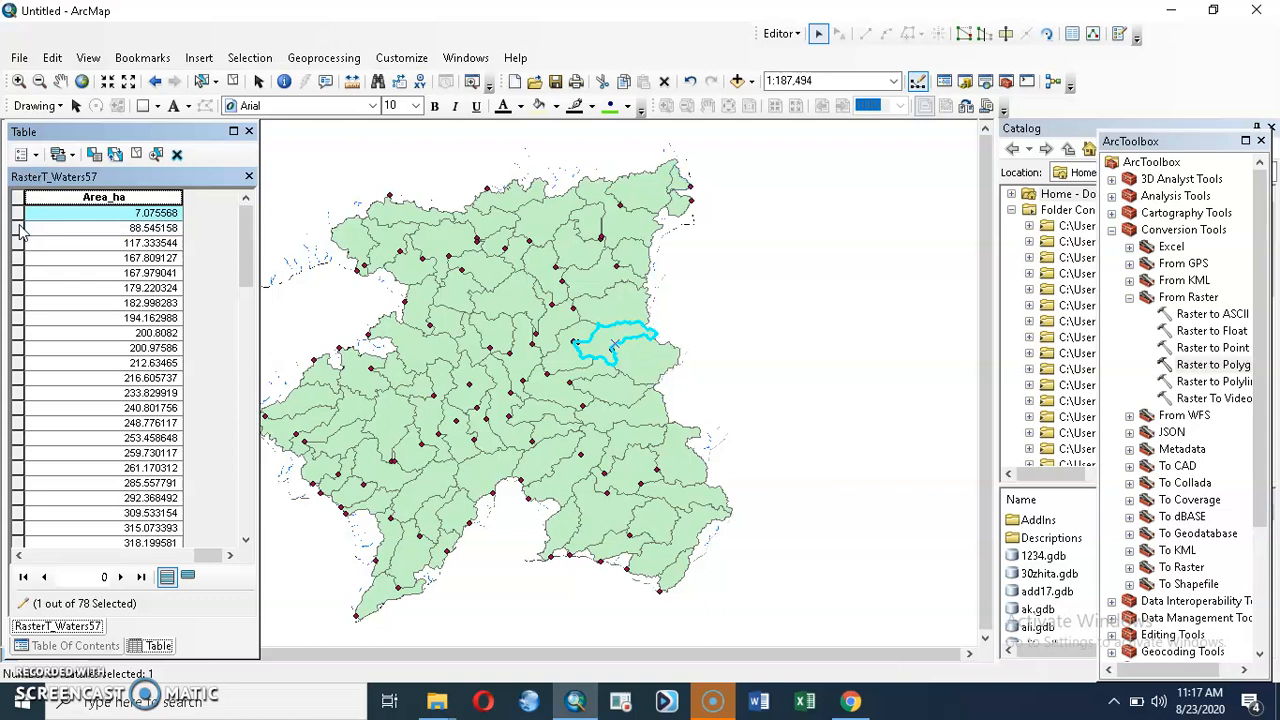
pyautogui.click(18, 228)
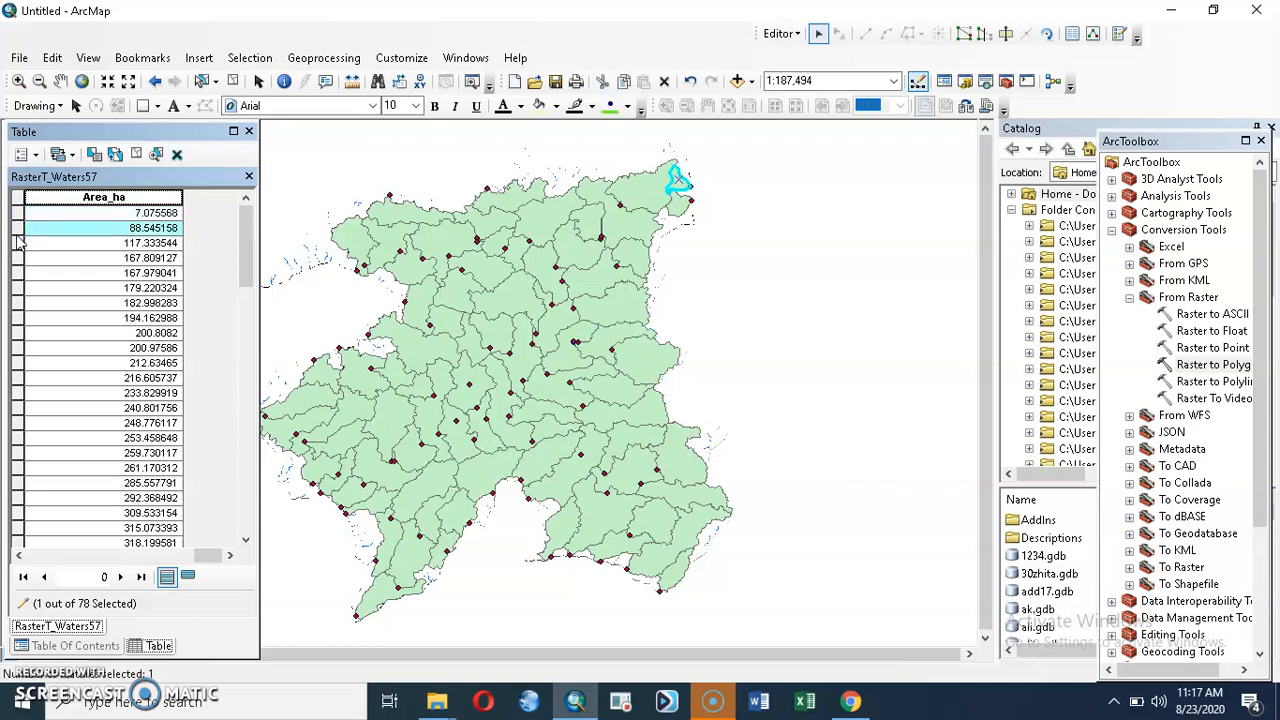
pyautogui.keyDown('ctrl'); pyautogui.click(18, 243); pyautogui.keyUp('ctrl')
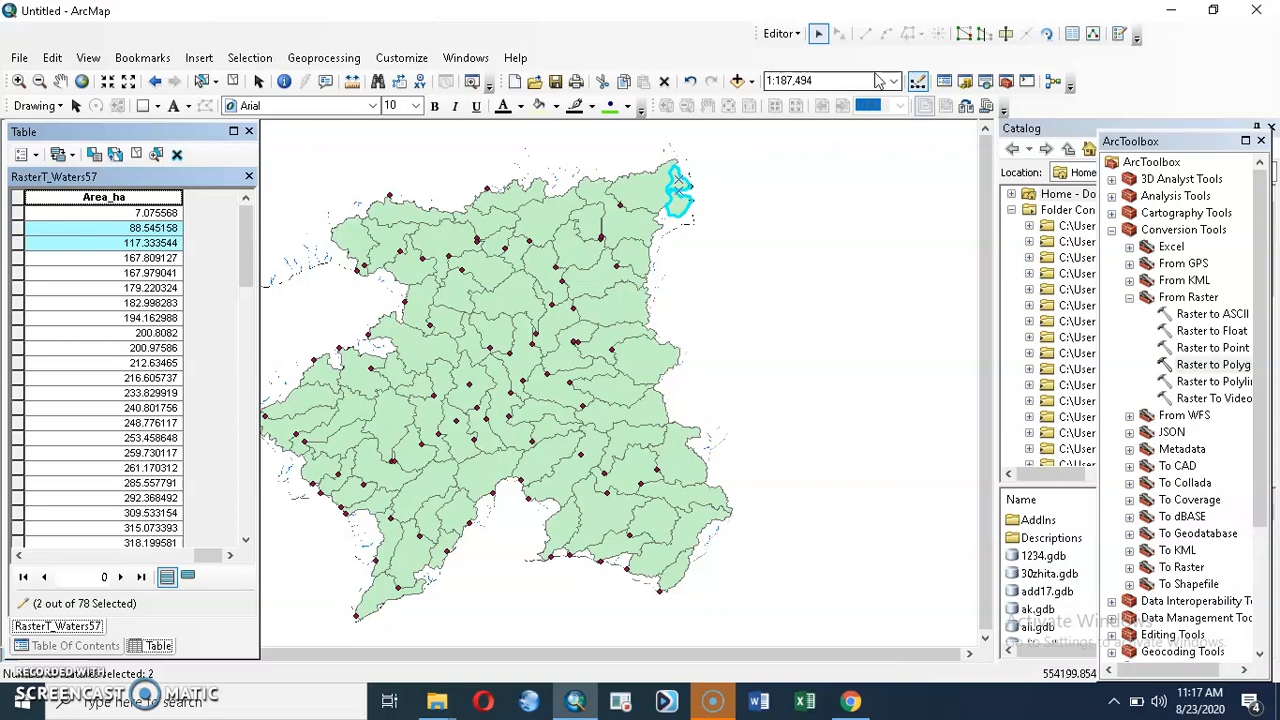
pyautogui.click(790, 34)
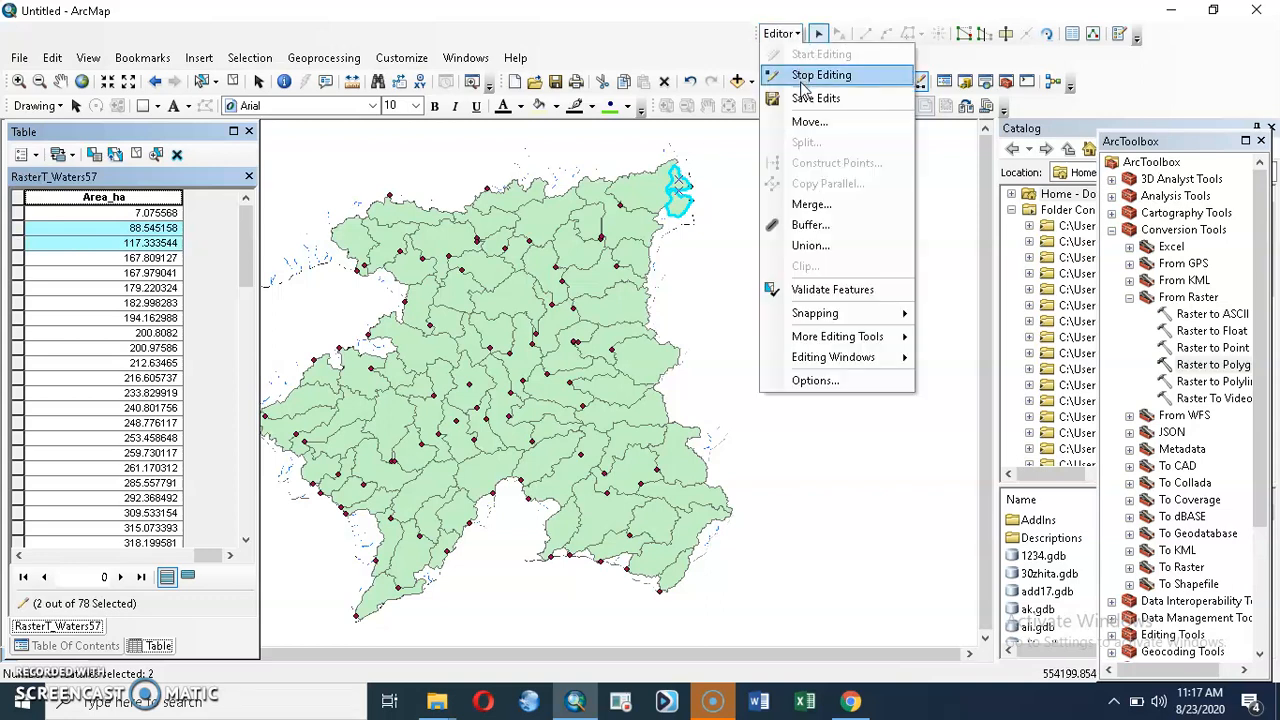
pyautogui.click(817, 205)
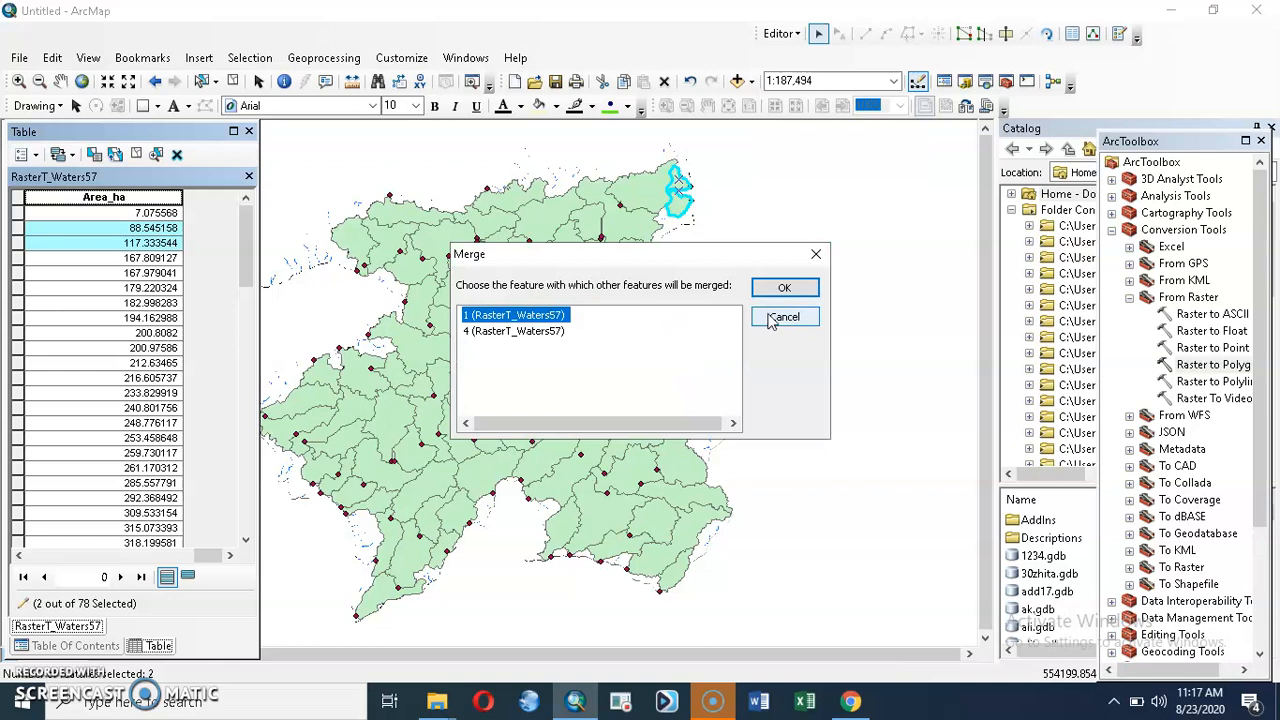
pyautogui.click(785, 289)
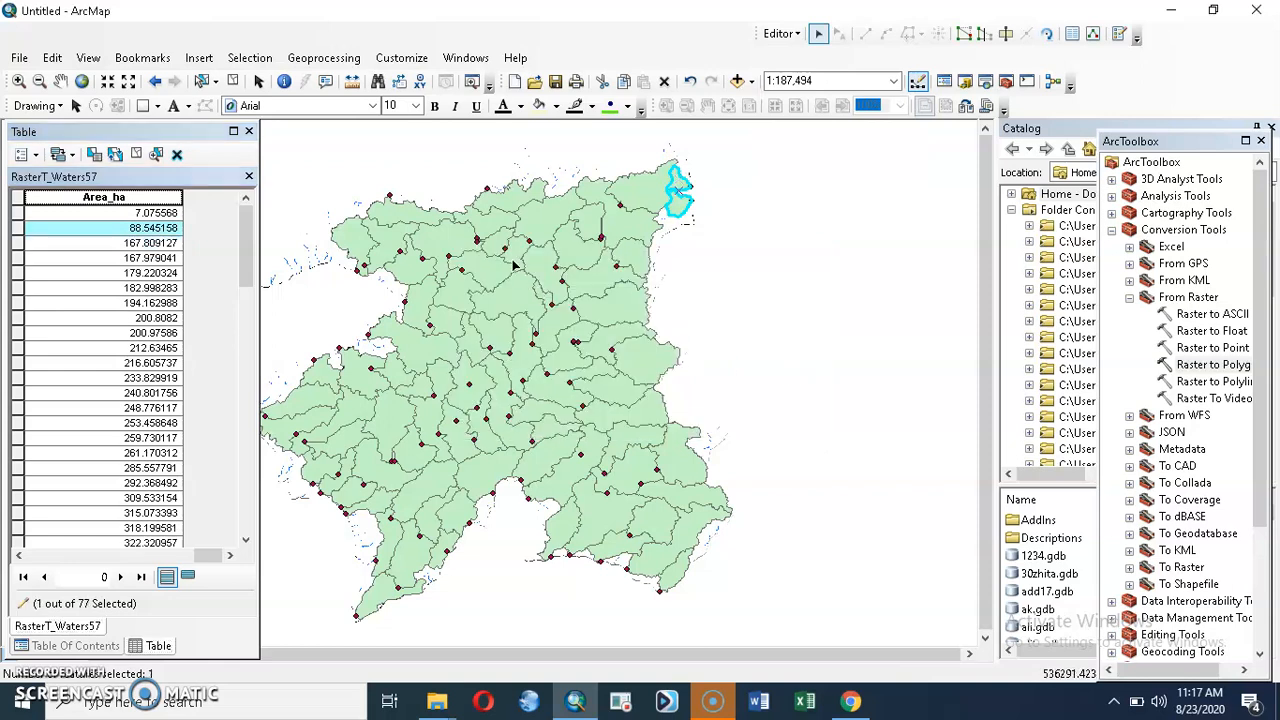
# Step: Merge the 167.809127 ha polygon with the 212.63465 ha watershed adjoining it on the northwest, into feature 37
pyautogui.click(17, 244)
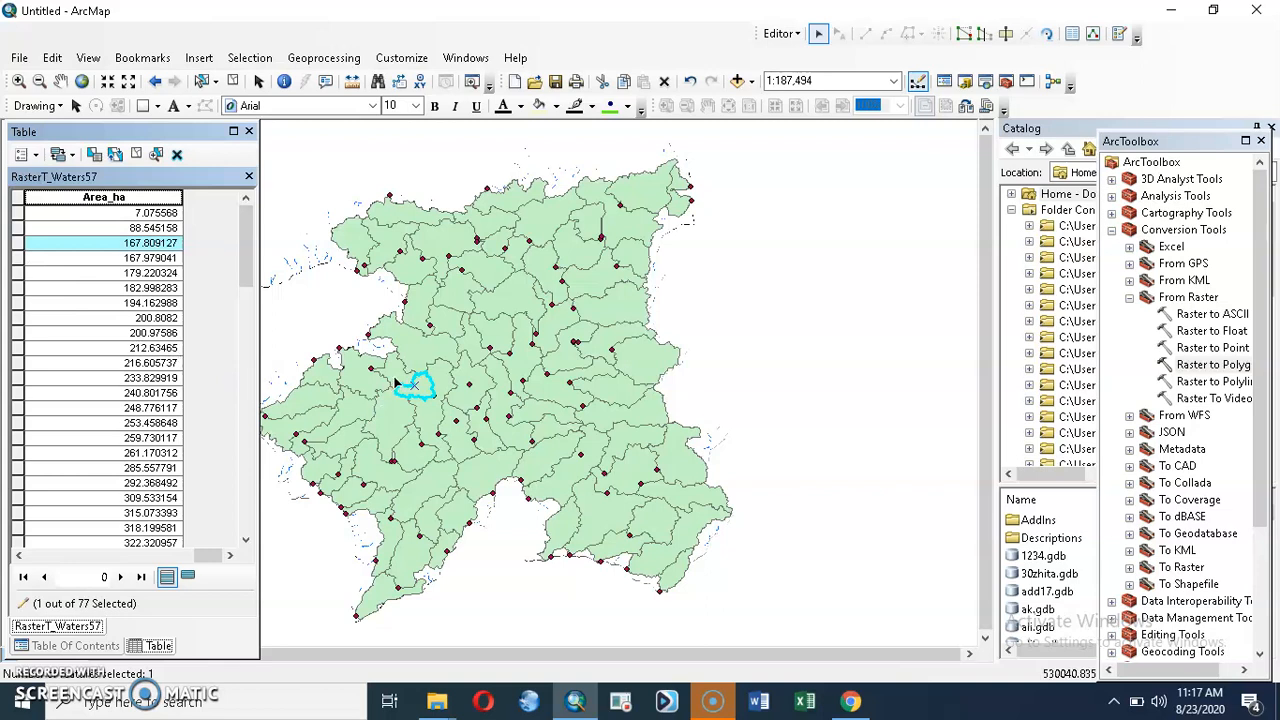
pyautogui.click(395, 380)
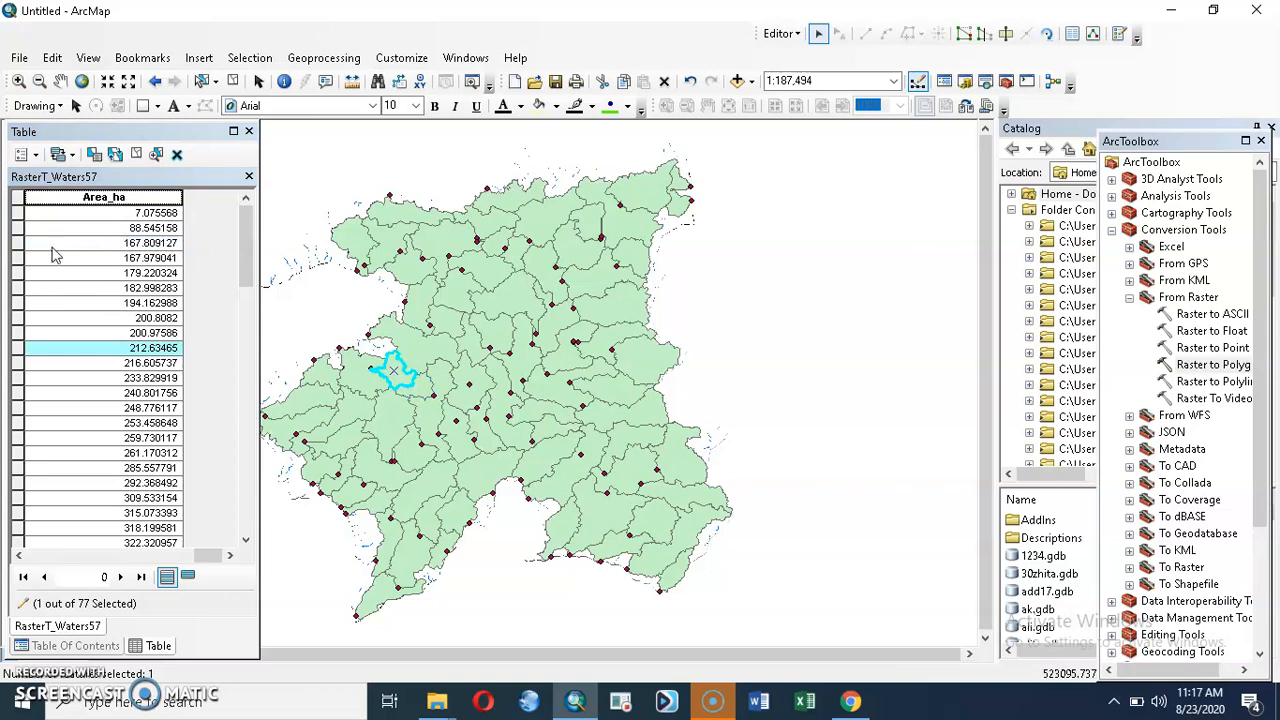
pyautogui.keyDown('ctrl'); pyautogui.click(18, 243); pyautogui.keyUp('ctrl')
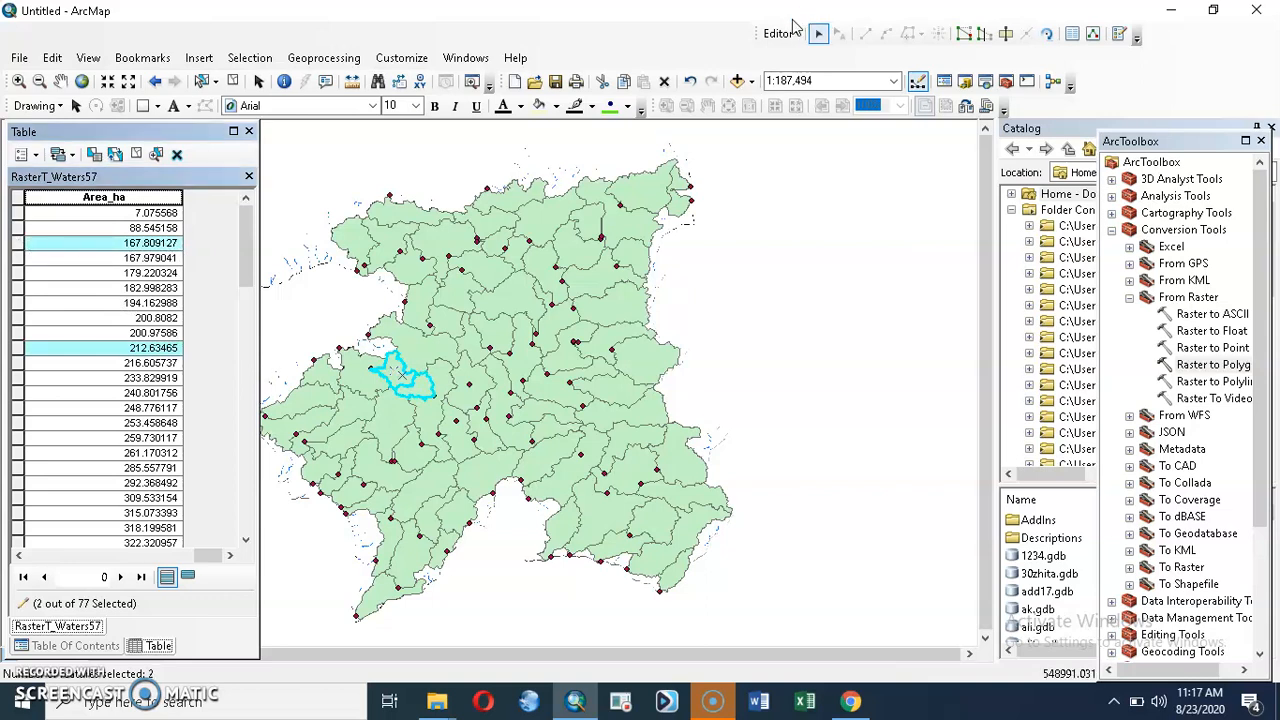
pyautogui.click(783, 33)
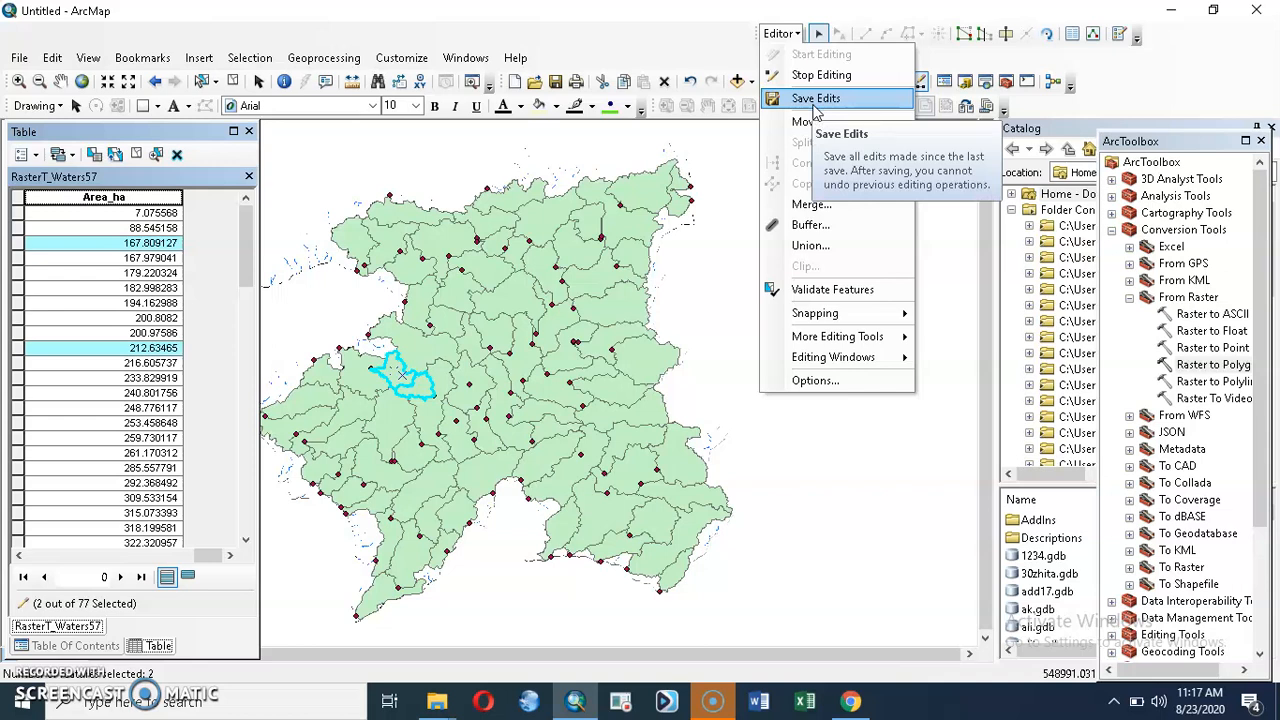
pyautogui.click(820, 205)
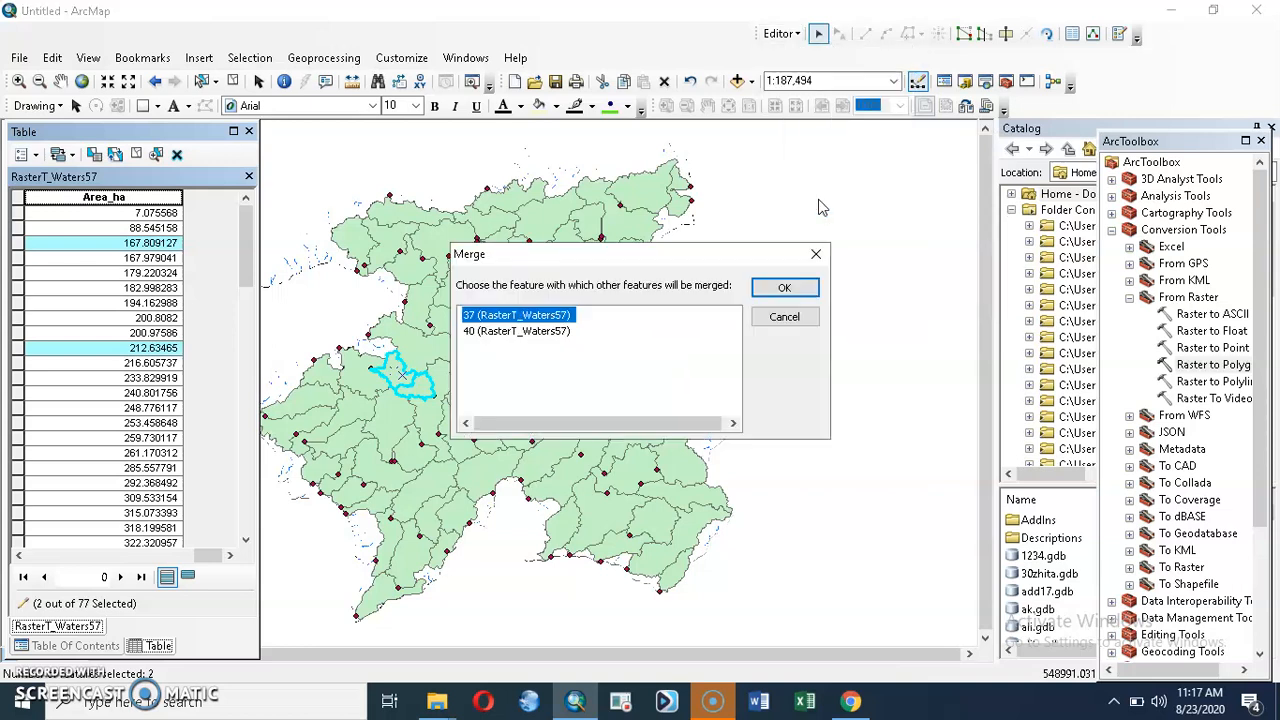
pyautogui.click(778, 289)
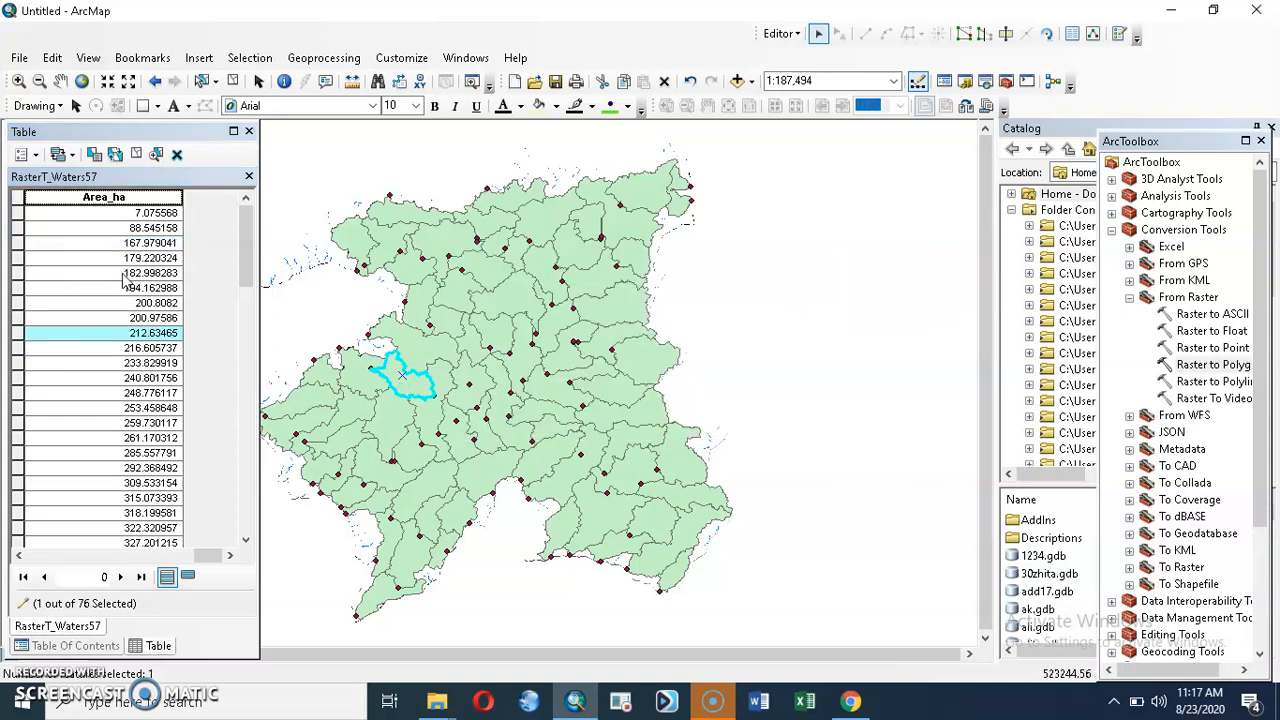
# Step: Merge the 167.979041 ha polygon with the watershed adjoining it on the north, into feature 6
pyautogui.click(18, 243)
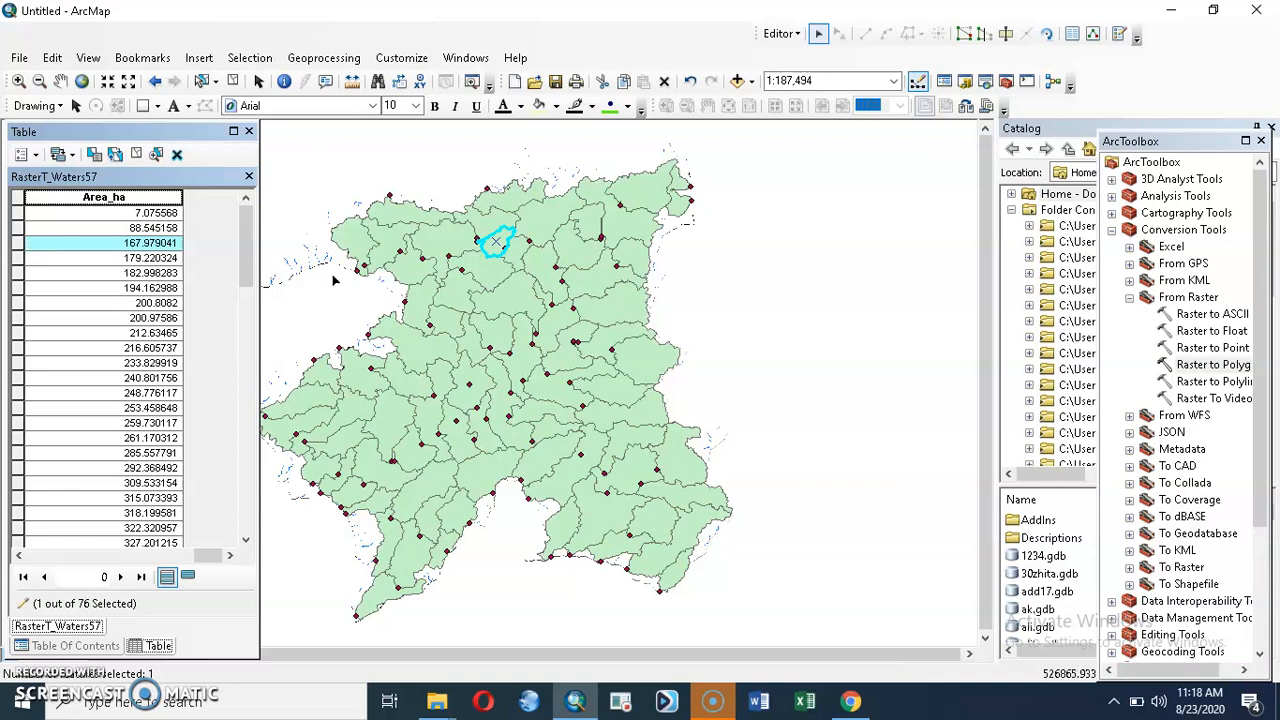
pyautogui.click(487, 230)
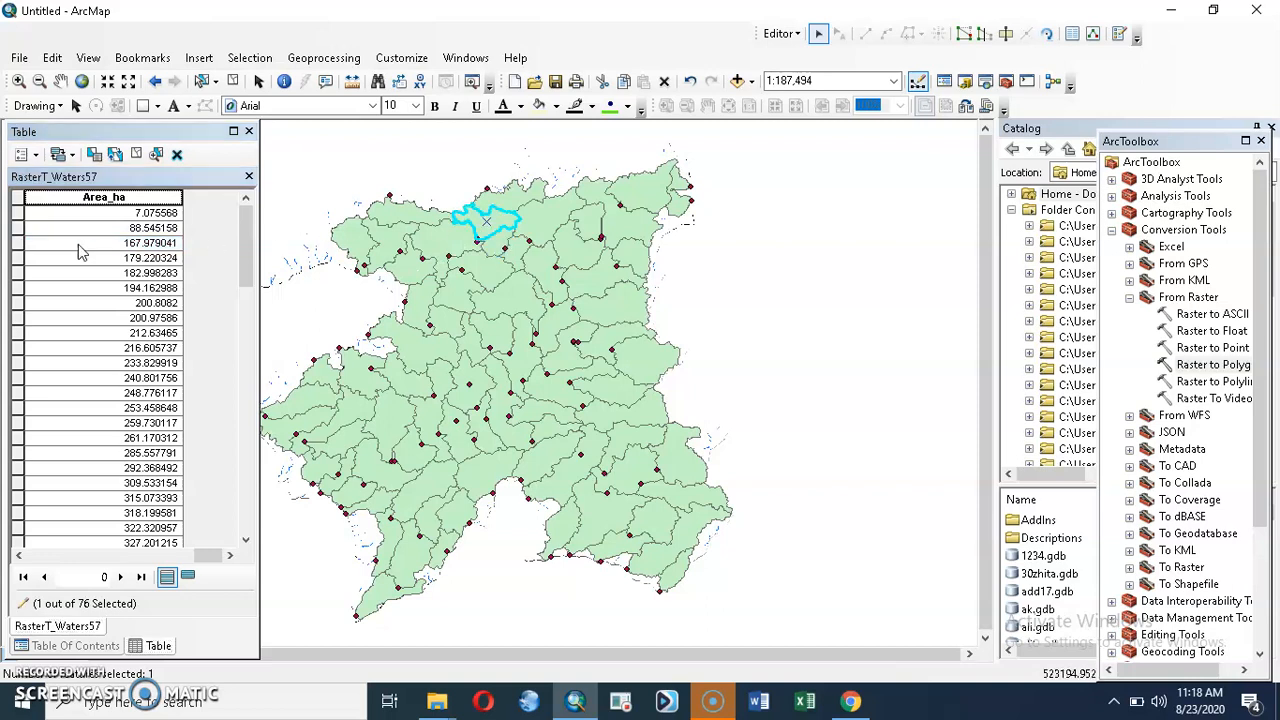
pyautogui.keyDown('ctrl'); pyautogui.click(18, 243); pyautogui.keyUp('ctrl')
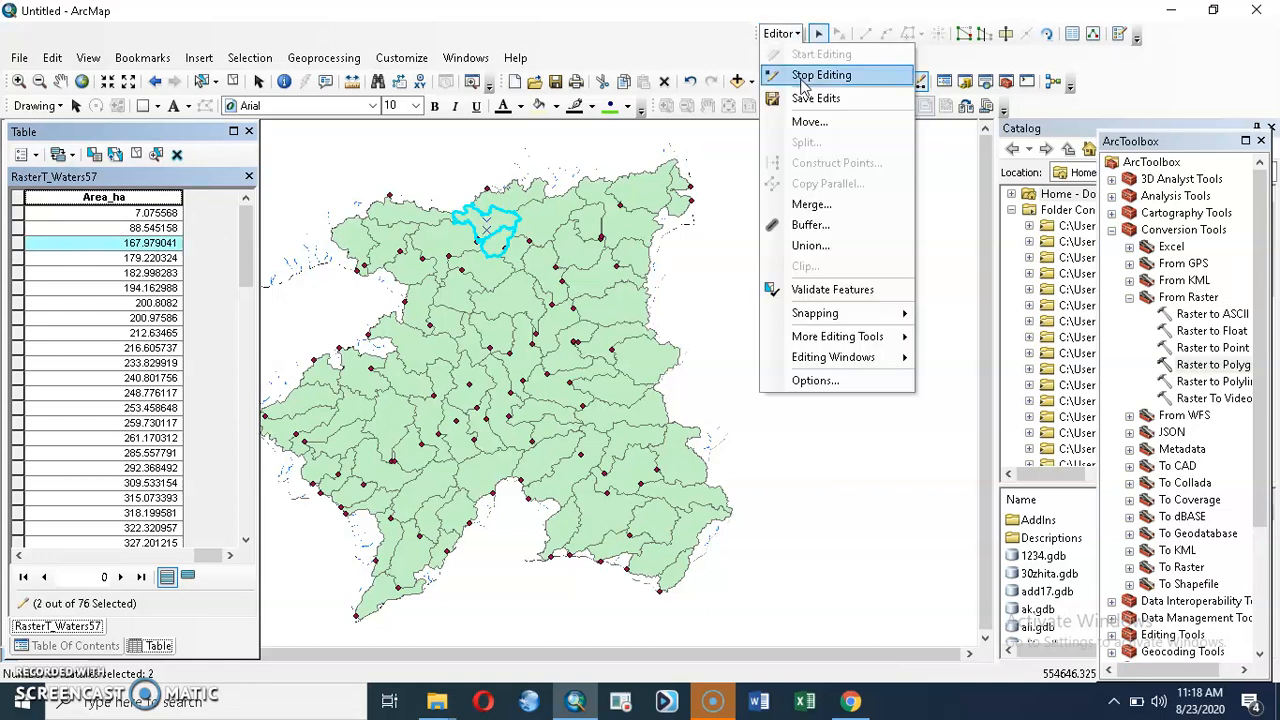
pyautogui.click(797, 206)
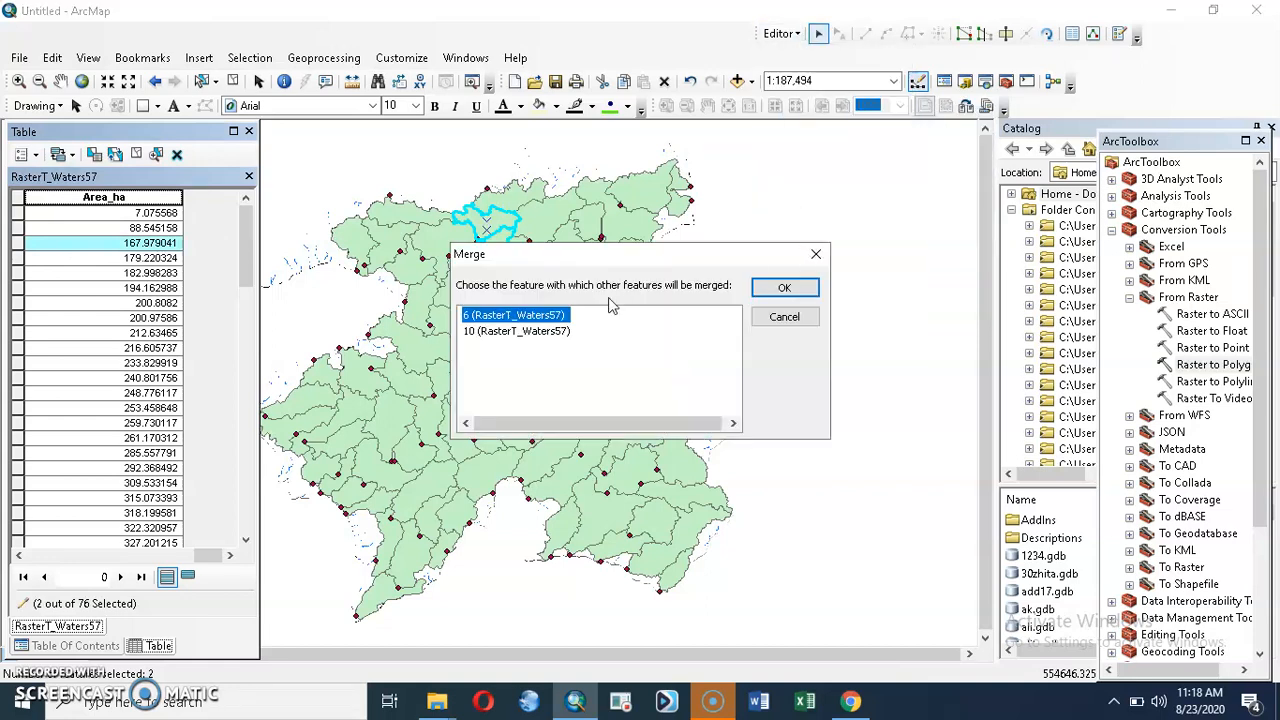
pyautogui.click(784, 288)
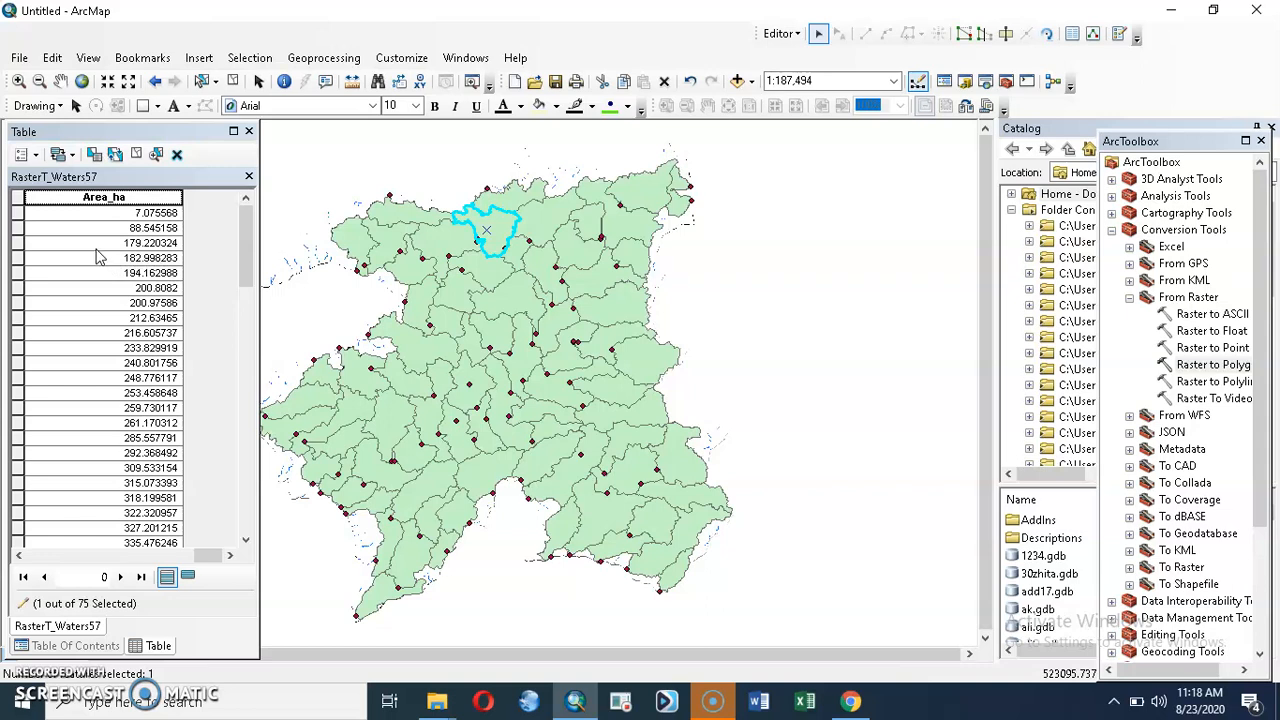
# Step: Merge the 179.220324 ha polygon on the southern edge with the 318.199581 ha watershed just north of it, into feature 76
pyautogui.click(17, 246)
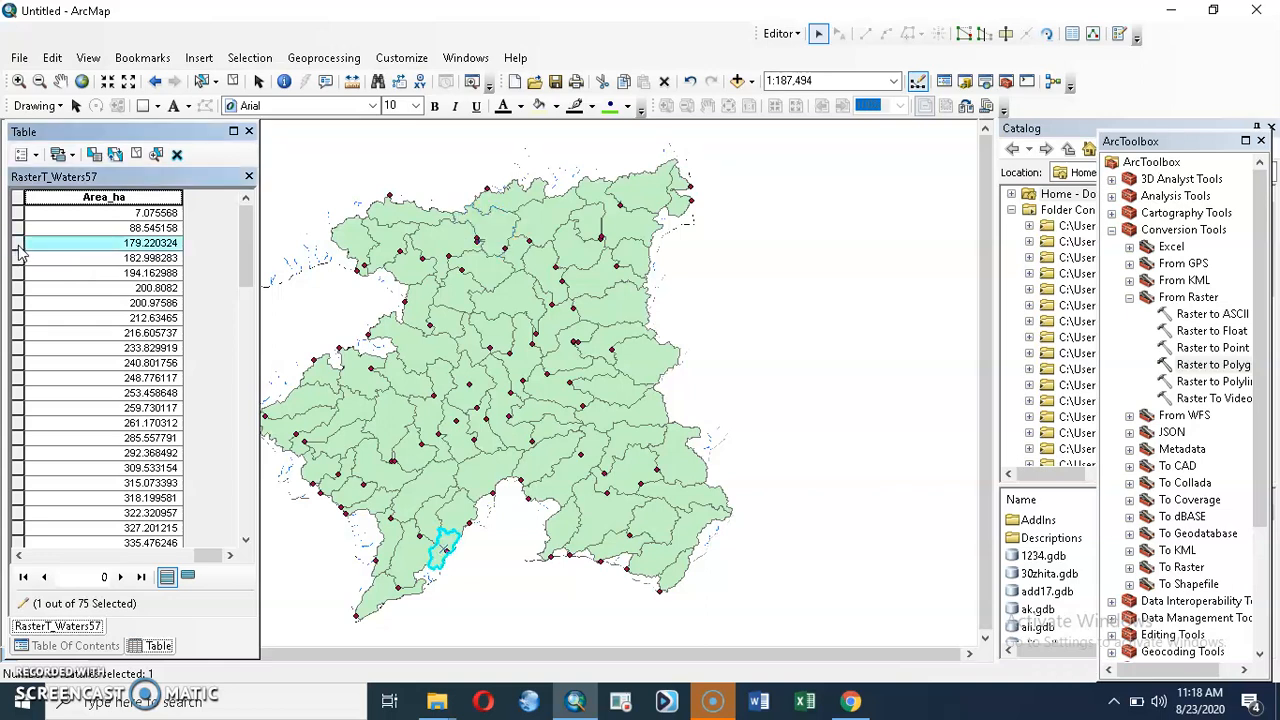
pyautogui.click(454, 514)
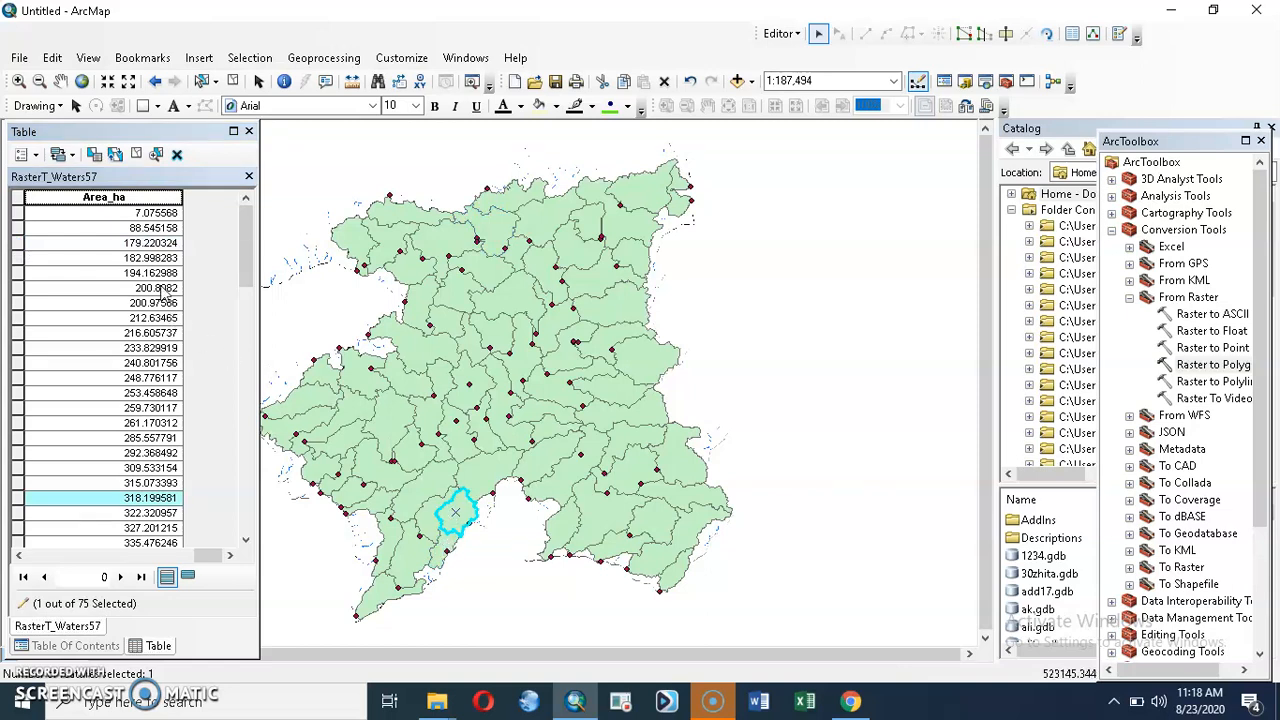
pyautogui.keyDown('ctrl'); pyautogui.click(17, 246); pyautogui.keyUp('ctrl')
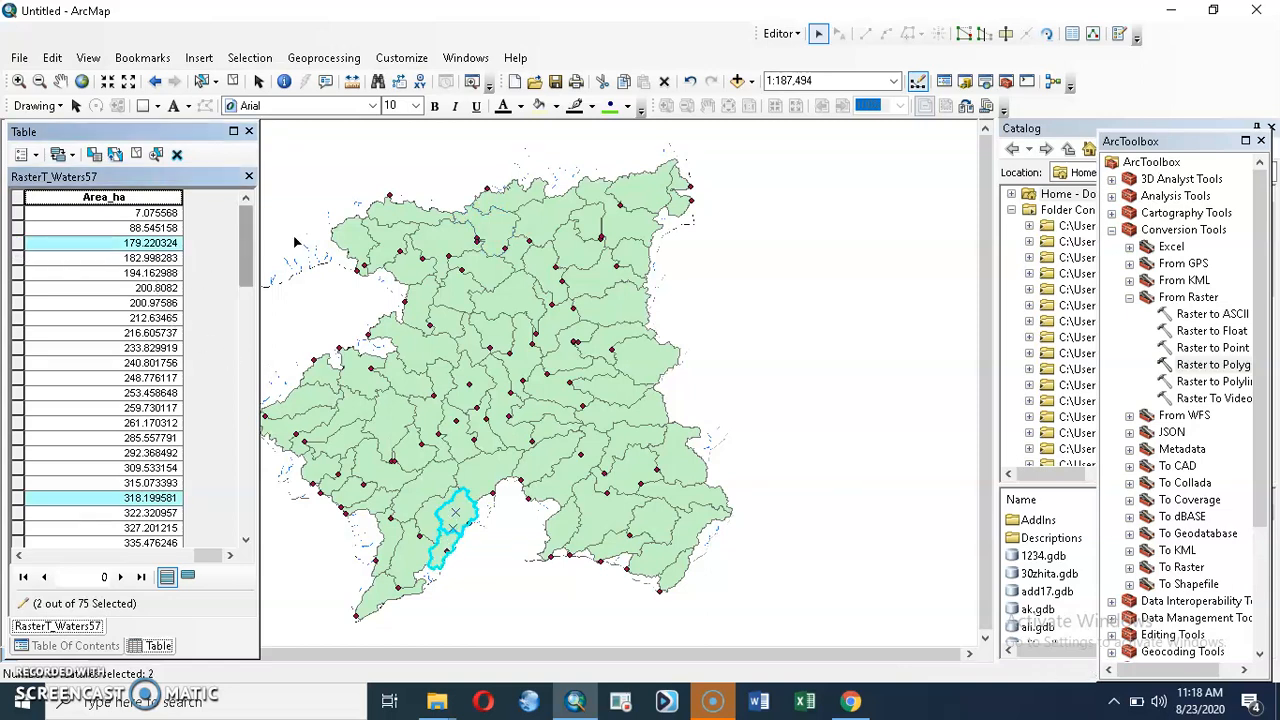
pyautogui.click(782, 34)
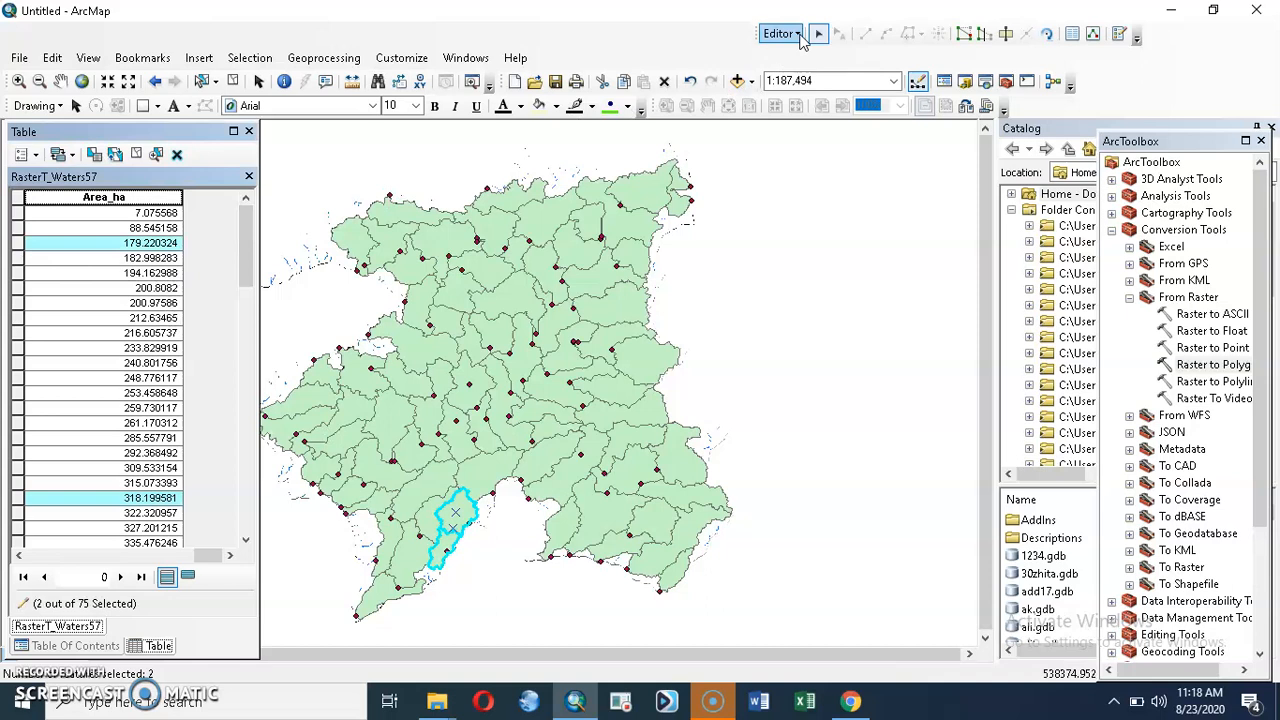
pyautogui.click(824, 204)
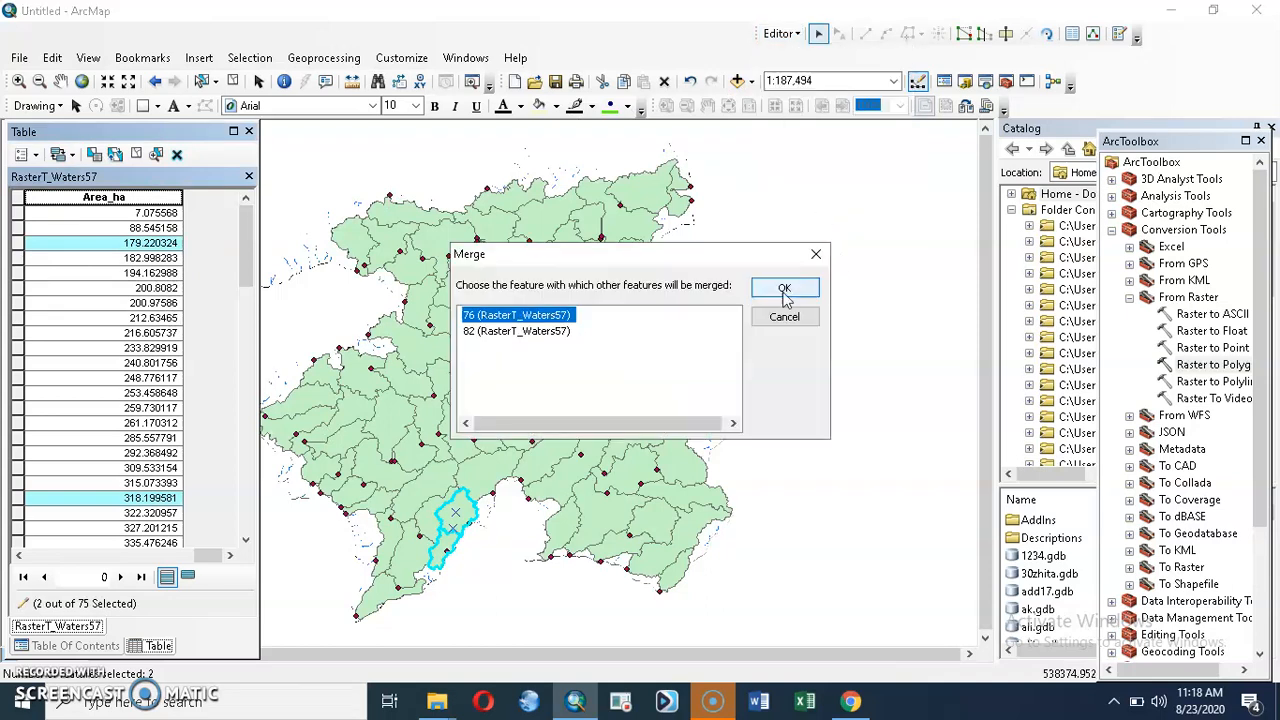
pyautogui.click(783, 290)
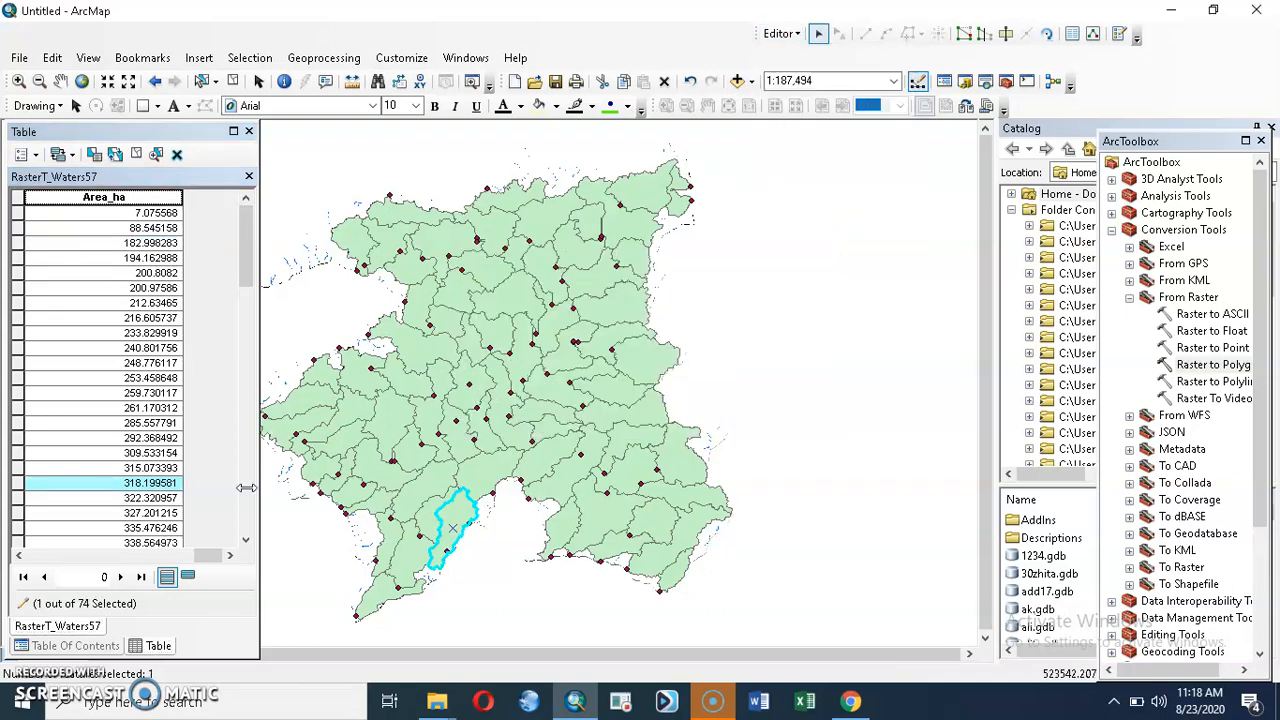
# Step: Merge the 182.998283 ha polygon with the elongated watershed adjoining it on the southeast, into feature 12
pyautogui.click(15, 246)
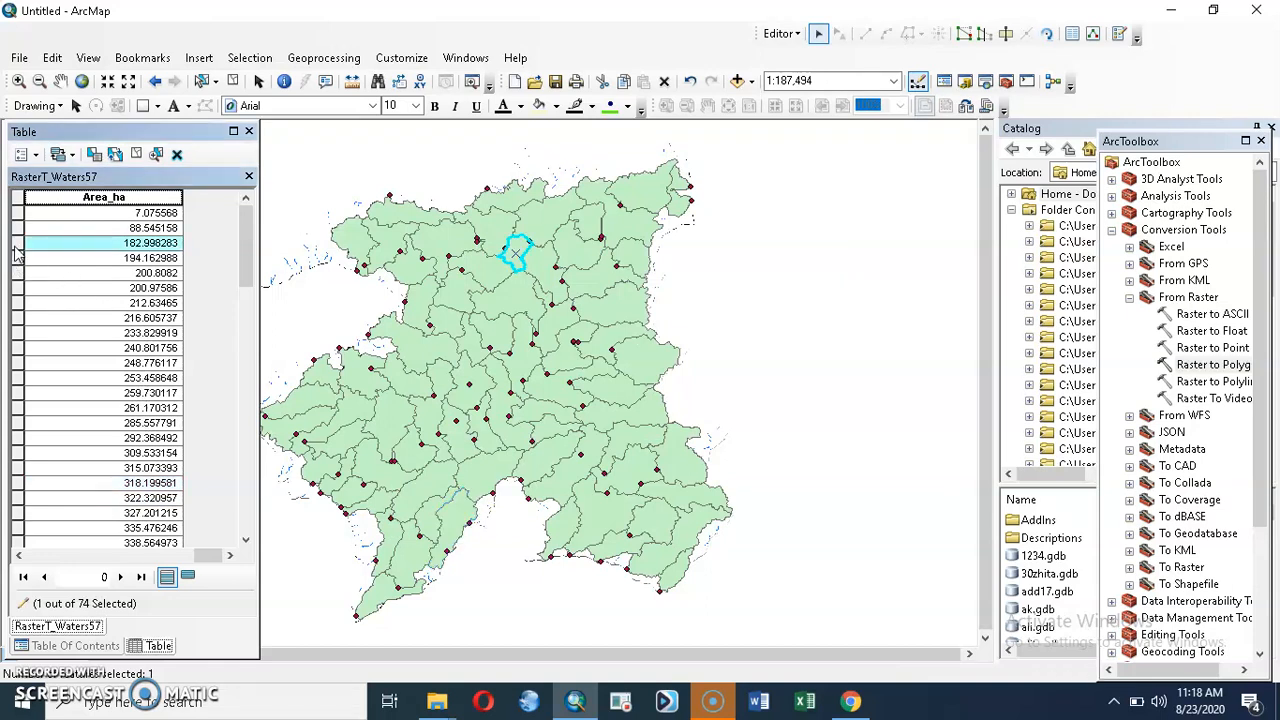
pyautogui.click(537, 273)
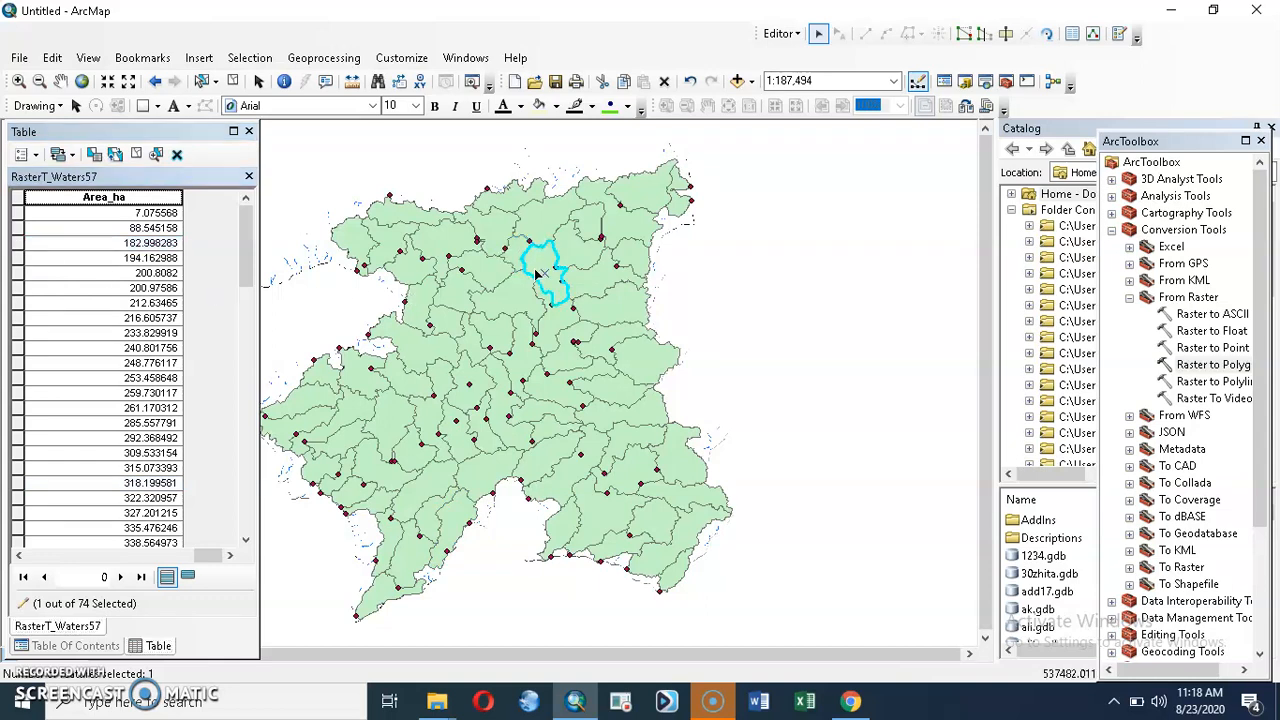
pyautogui.keyDown('ctrl'); pyautogui.click(18, 246); pyautogui.keyUp('ctrl')
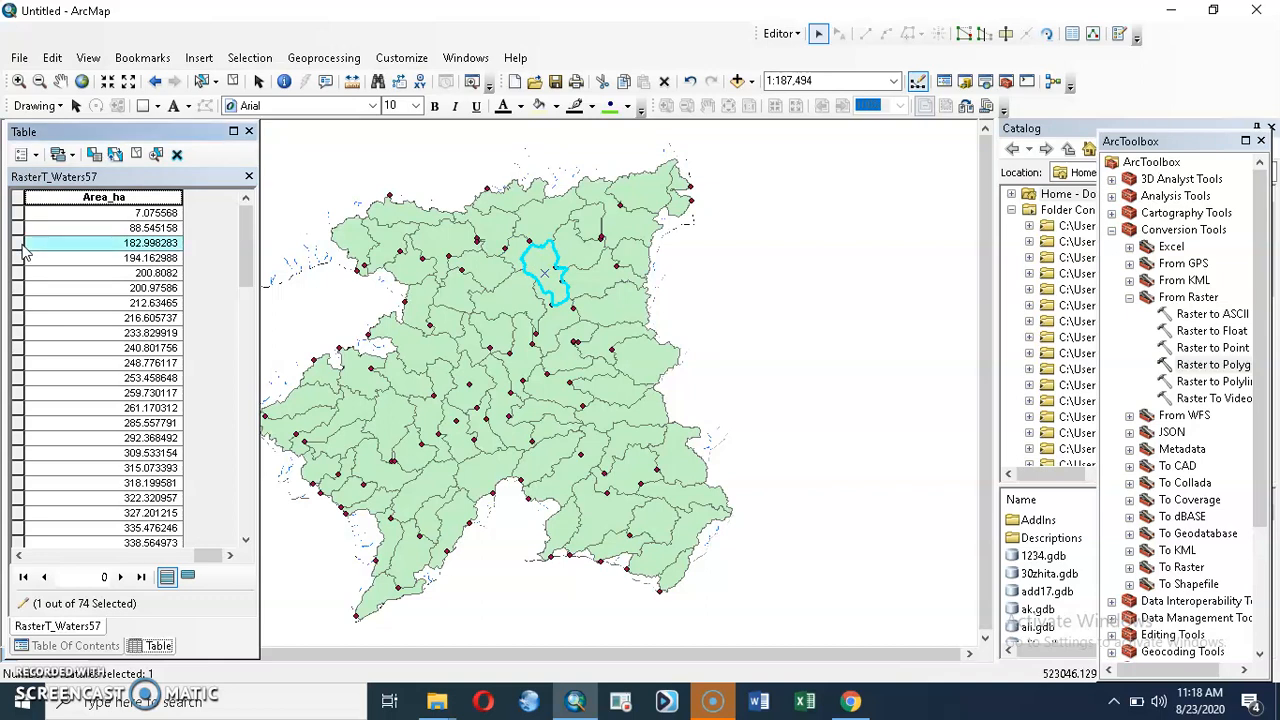
pyautogui.click(780, 33)
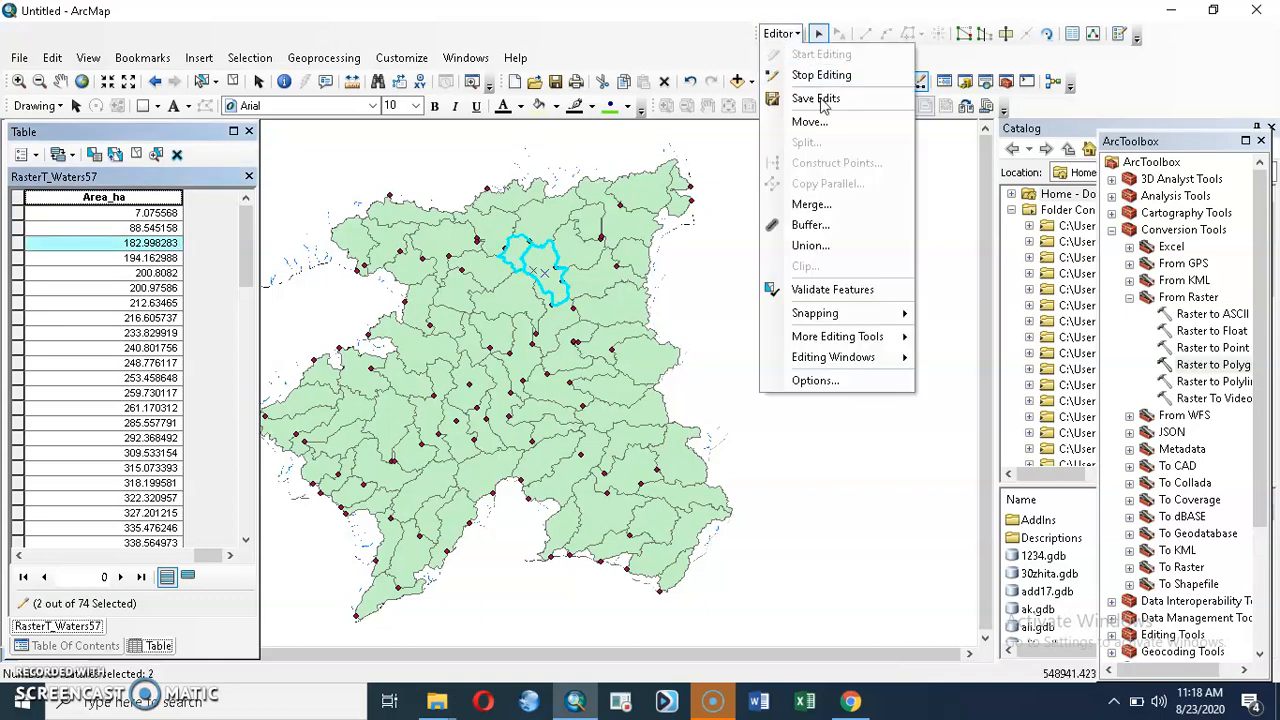
pyautogui.click(811, 205)
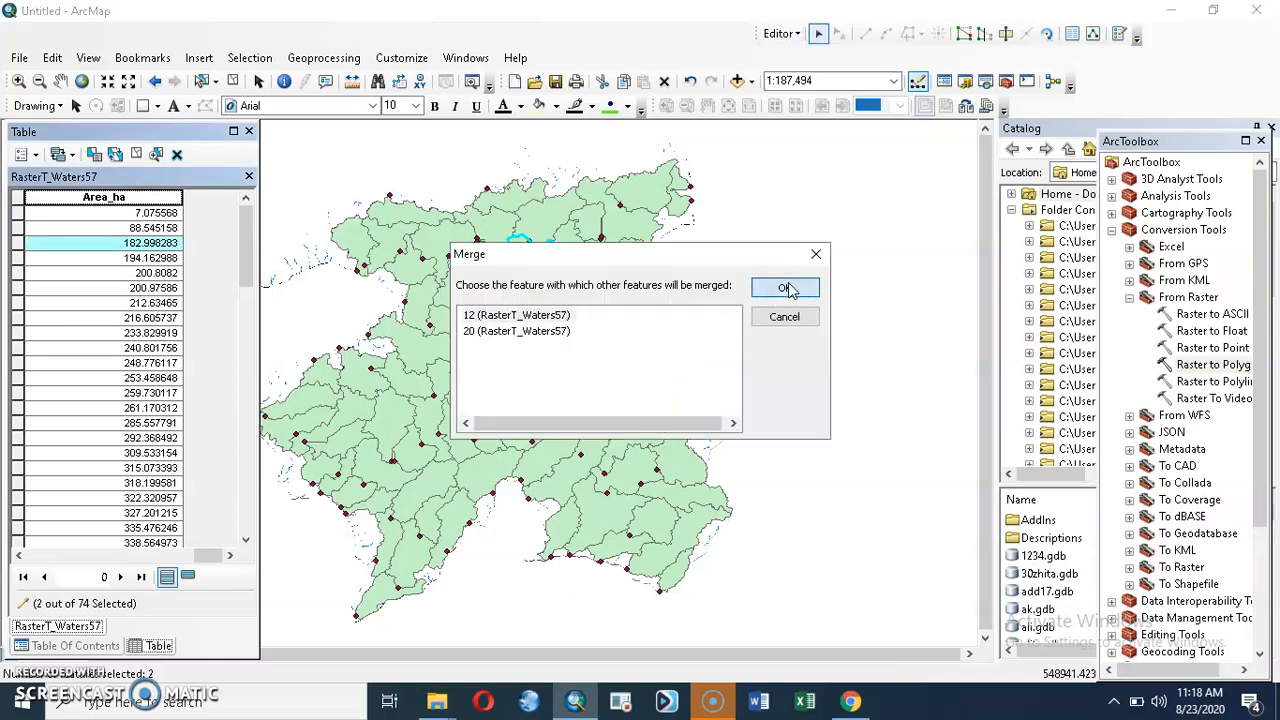
pyautogui.click(786, 288)
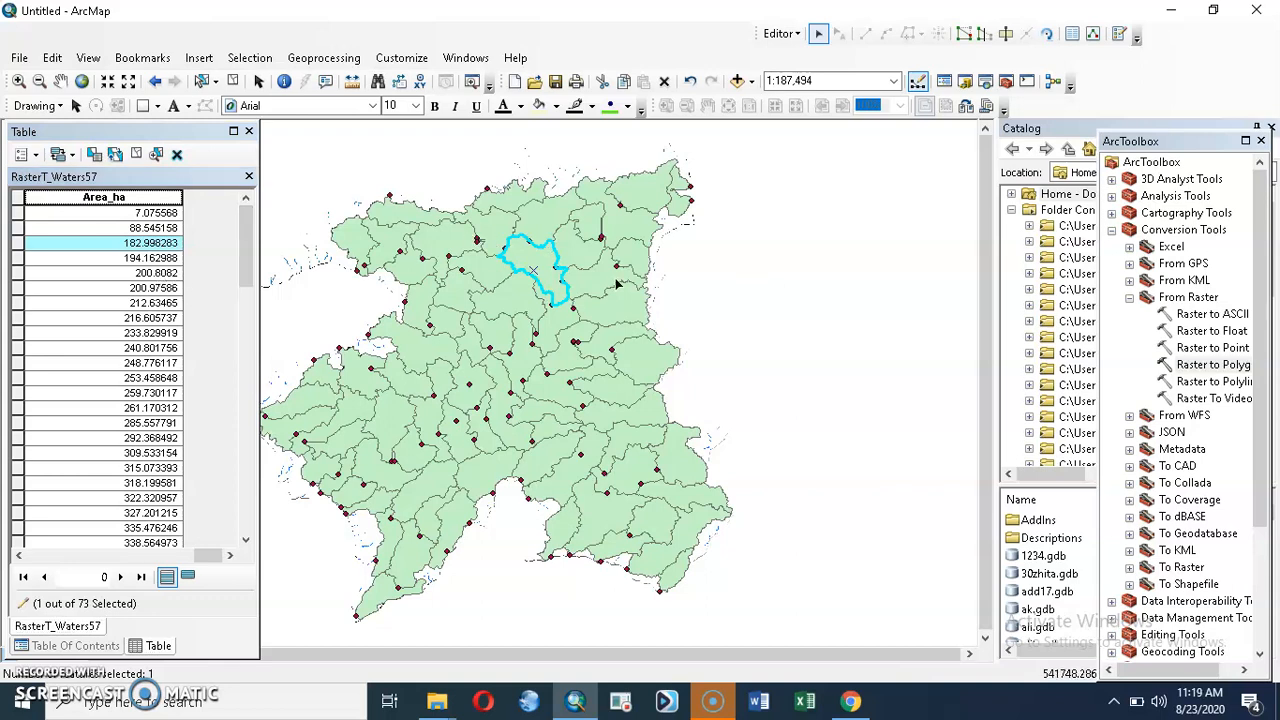
# Step: Stop the edit session on the watershed layer and save the edits
pyautogui.click(781, 33)
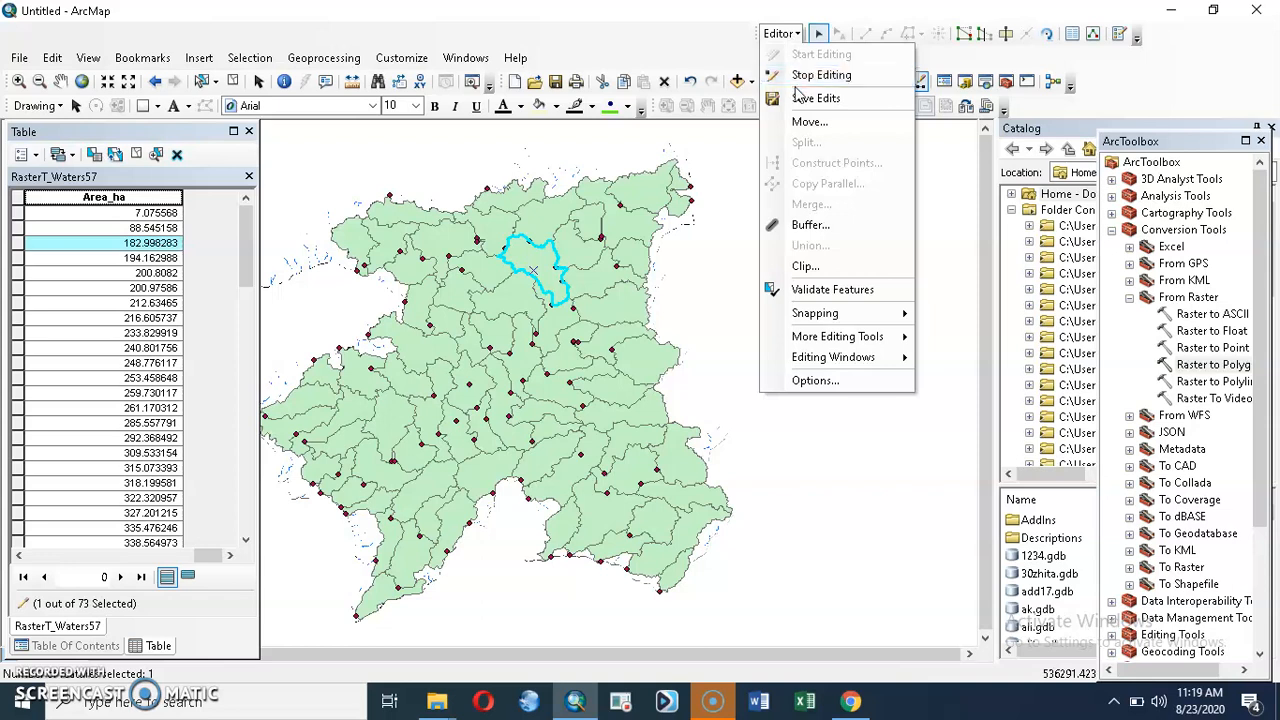
pyautogui.click(800, 70)
pyautogui.click(595, 405)
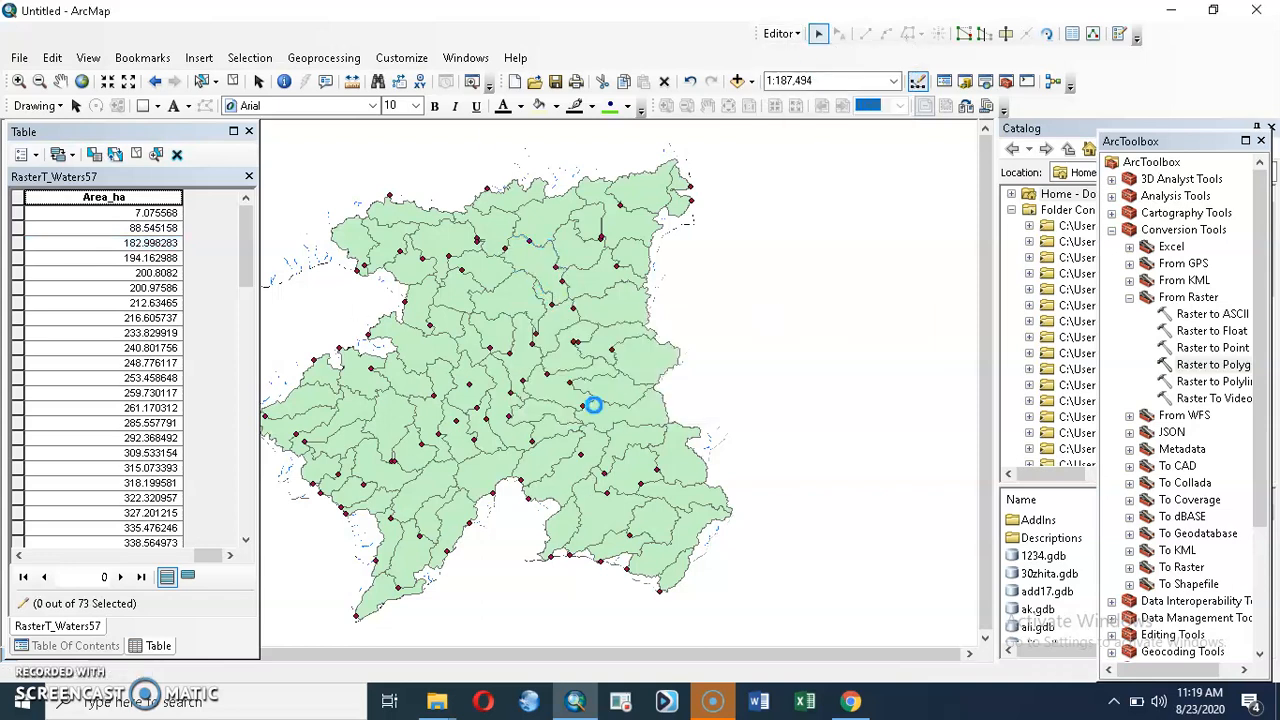
# Step: Recalculate the Area_ha field of the watershed table as polygon area in hectares, using the data source's coordinate system
pyautogui.rightClick(127, 198)
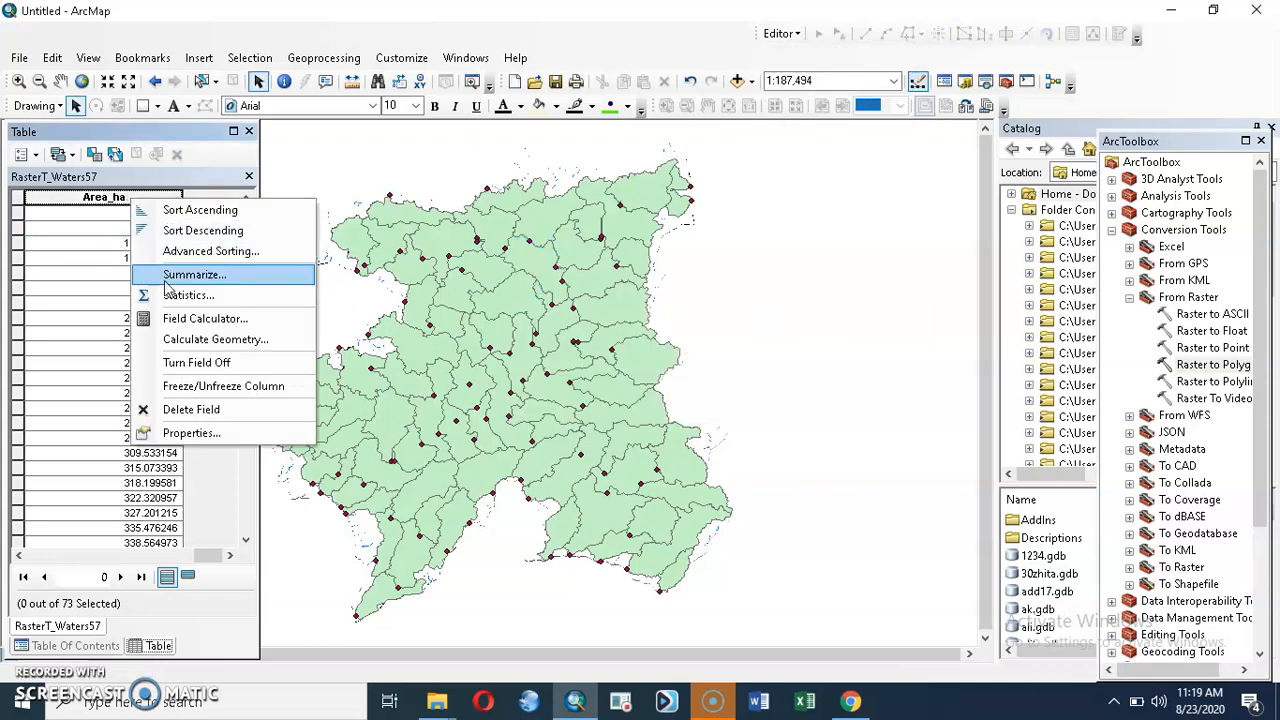
pyautogui.click(199, 338)
pyautogui.click(592, 390)
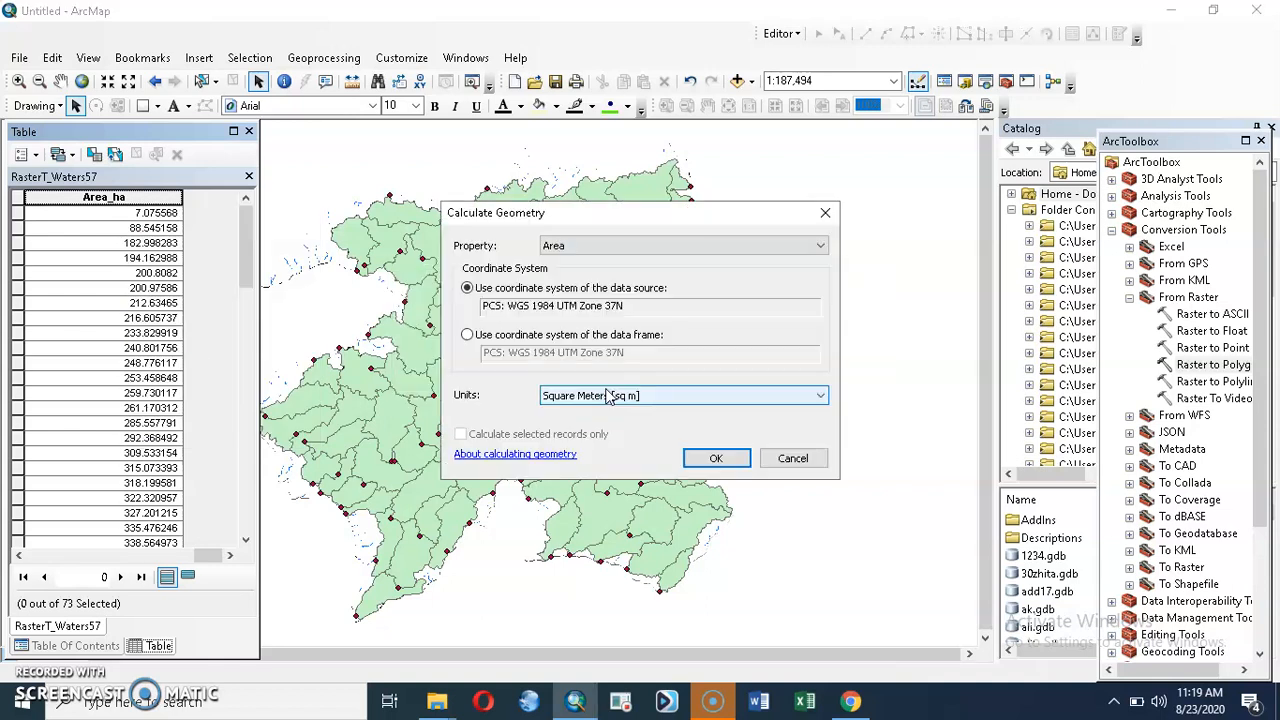
pyautogui.click(605, 397)
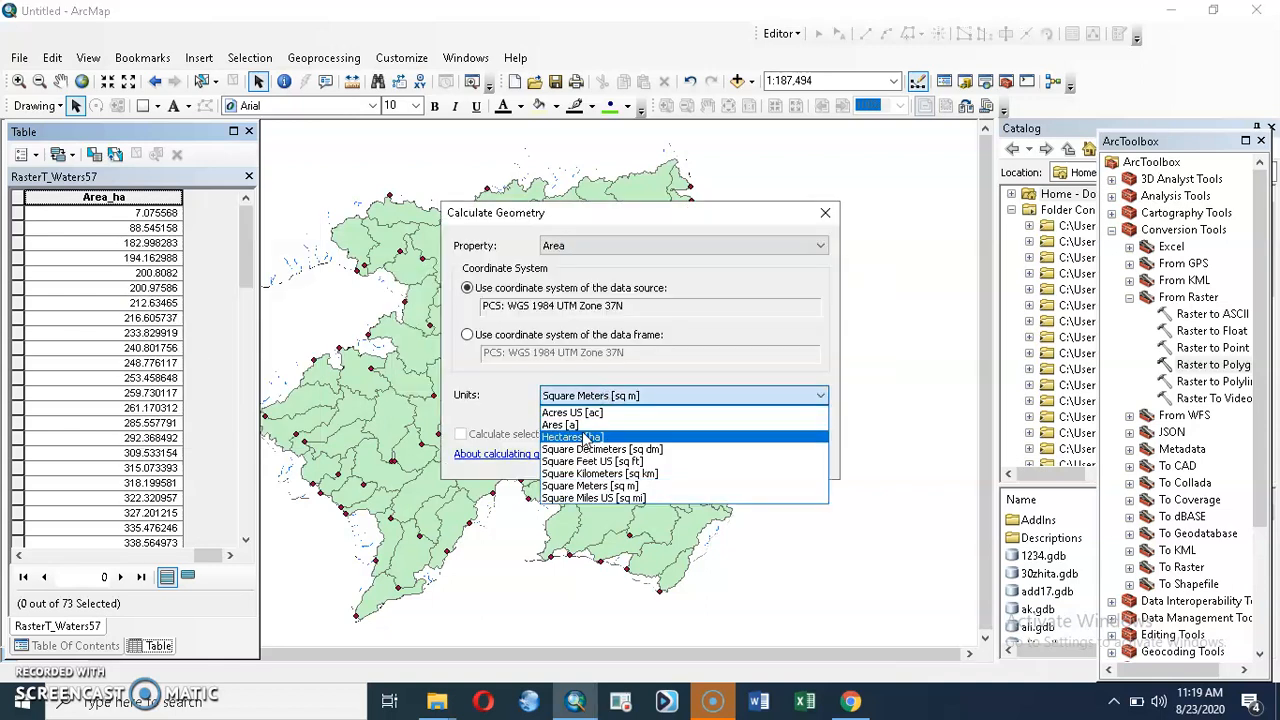
pyautogui.click(575, 438)
pyautogui.click(716, 465)
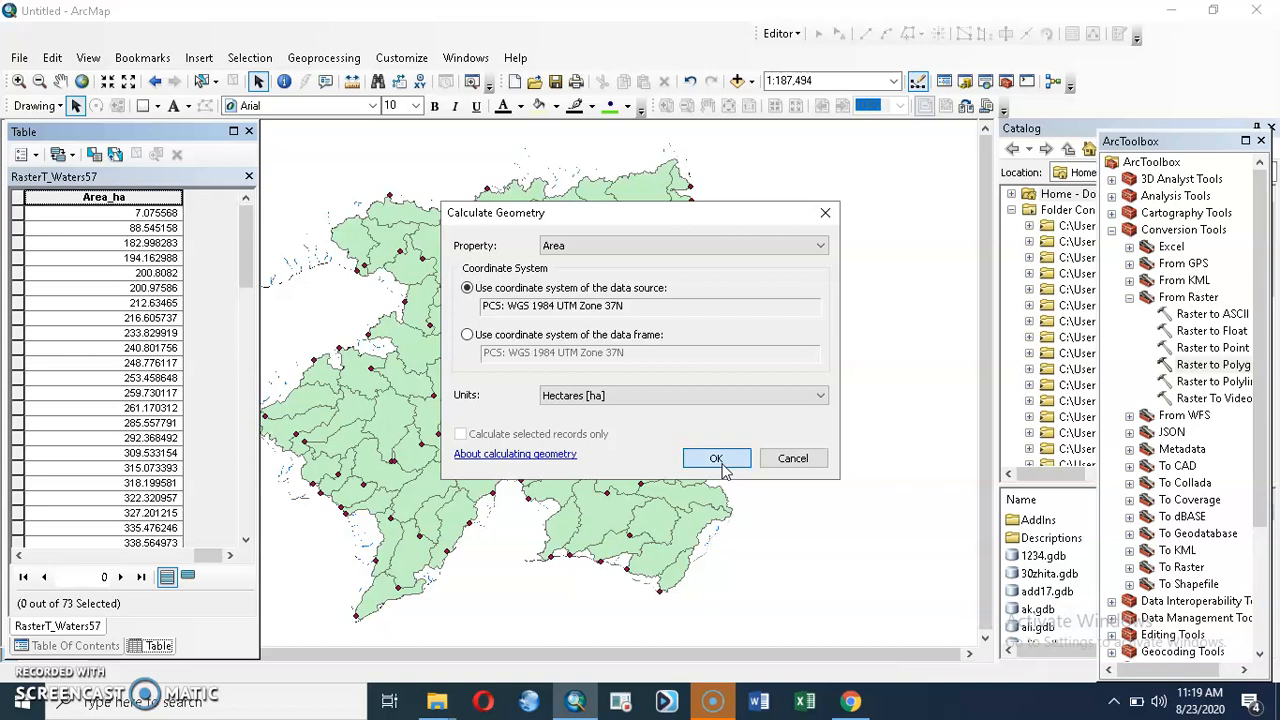
pyautogui.click(605, 392)
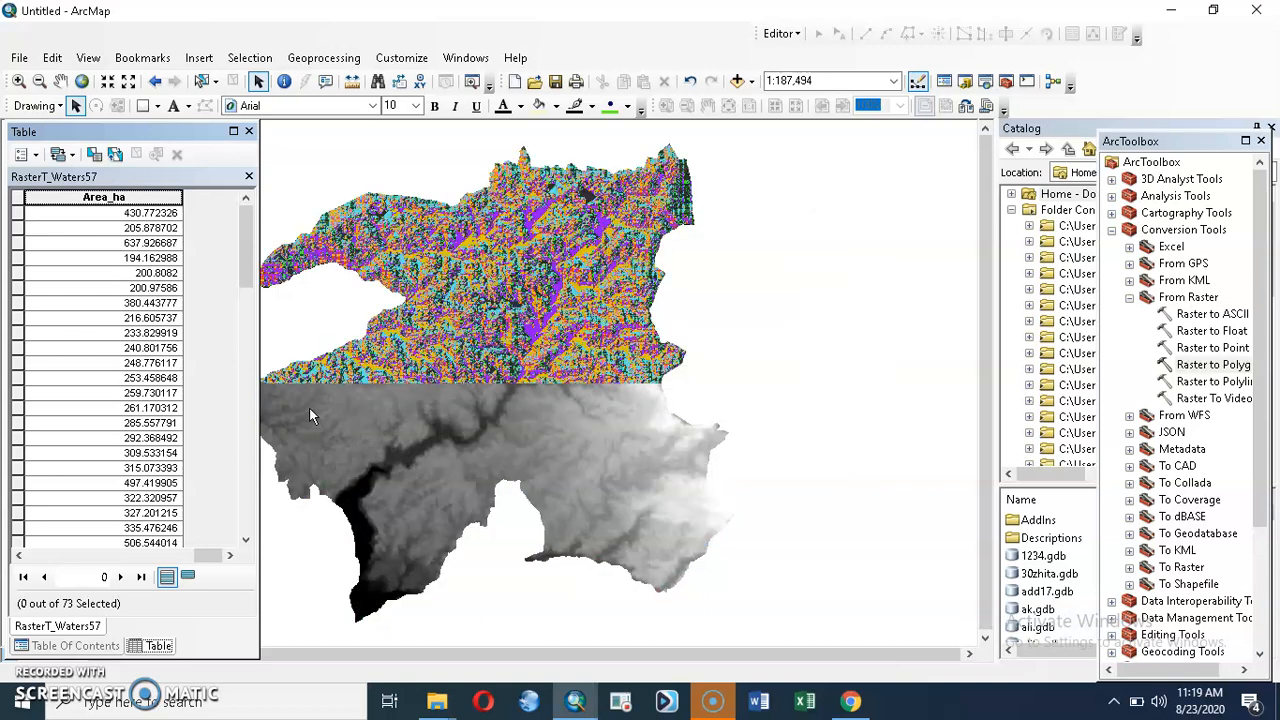
# Step: Sort the watershed table by Area_ha in ascending order and review the recalculated areas from smallest to largest
pyautogui.rightClick(131, 196)
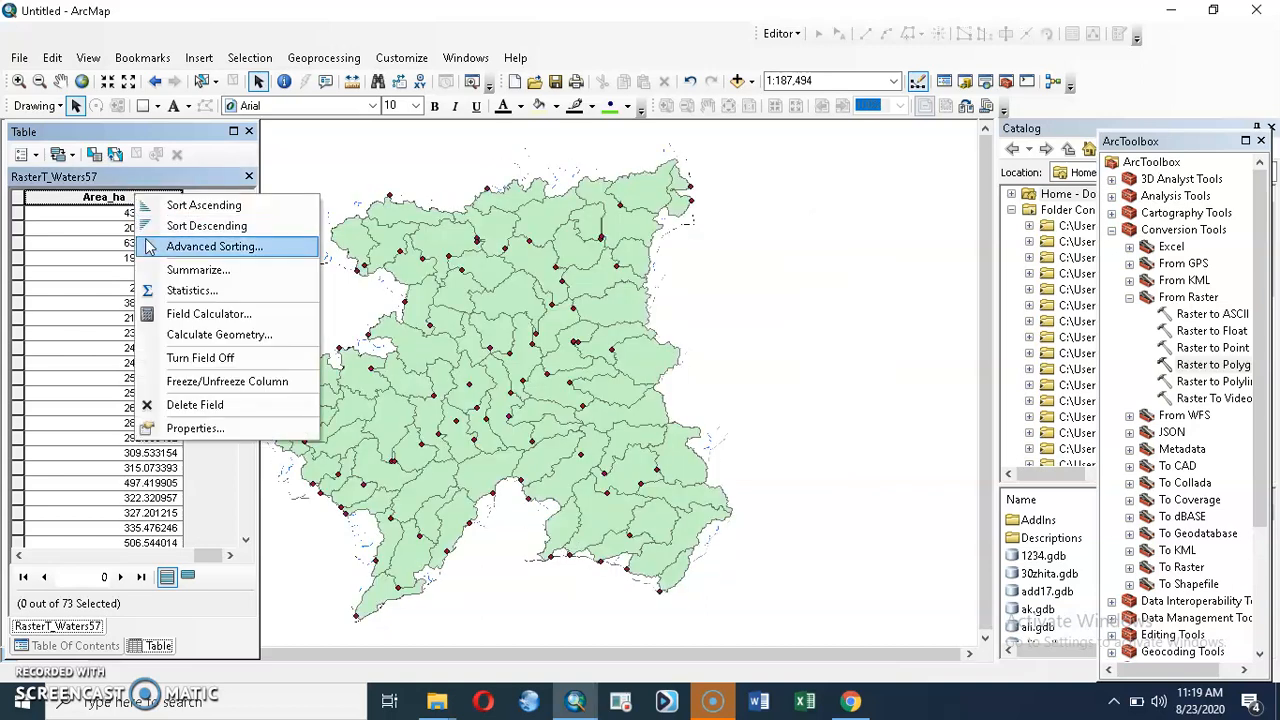
pyautogui.click(182, 208)
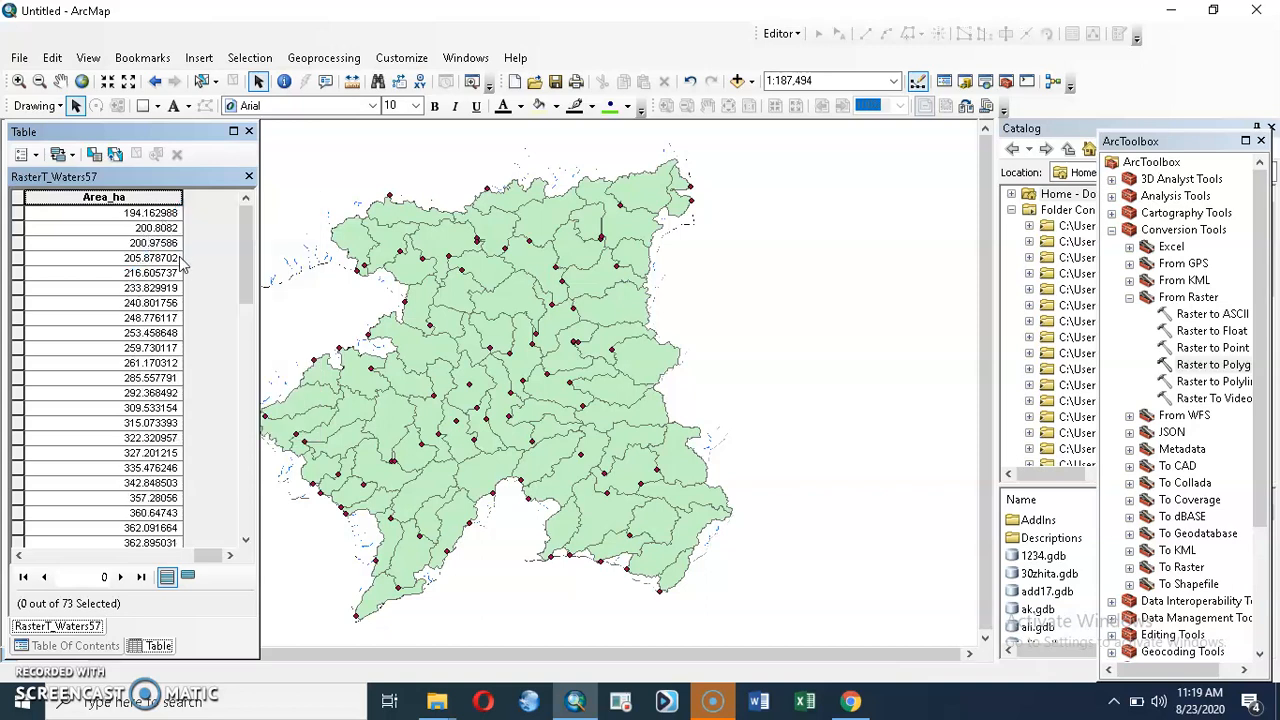
pyautogui.scroll(-7, 143, 510)
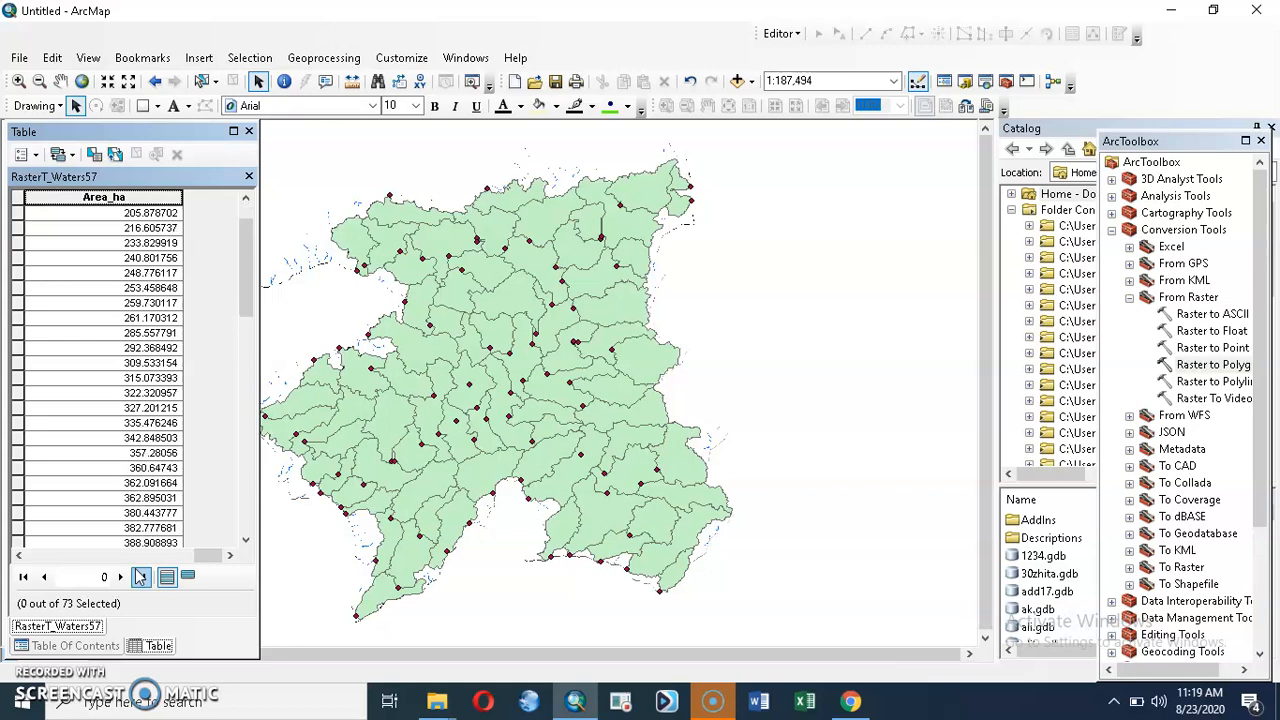
pyautogui.scroll(-4, 128, 541)
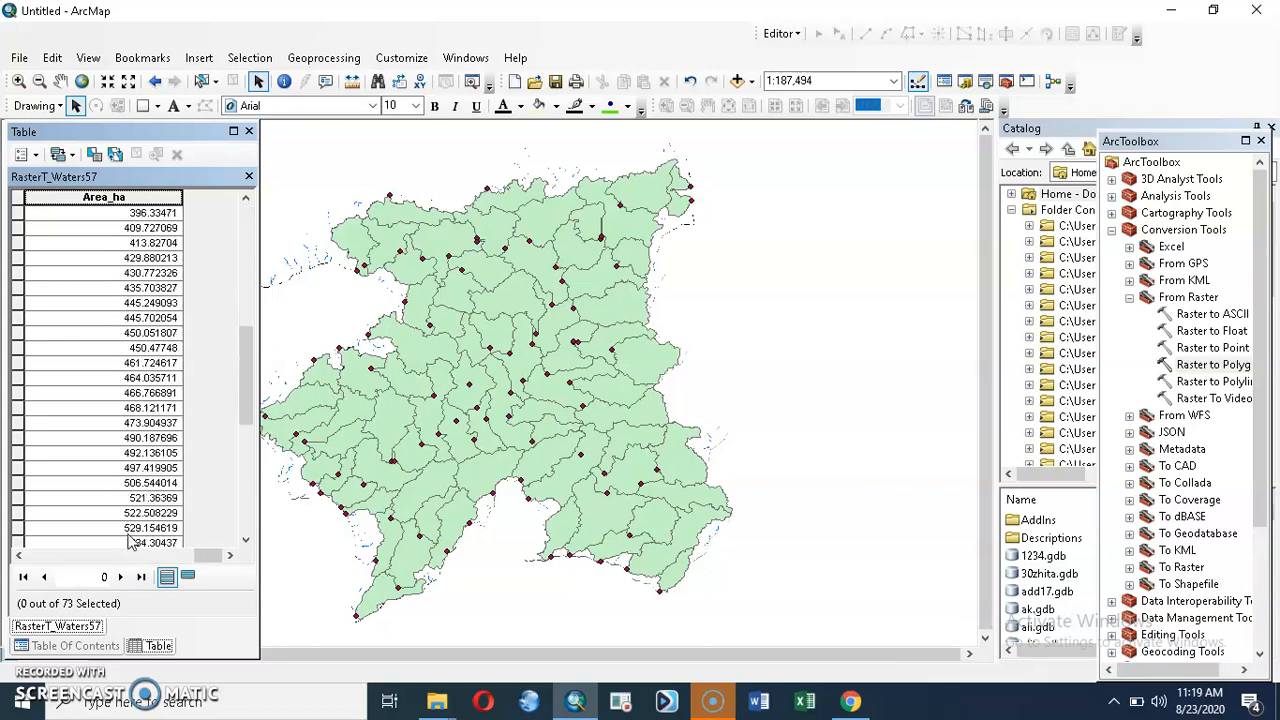
pyautogui.click(248, 541)
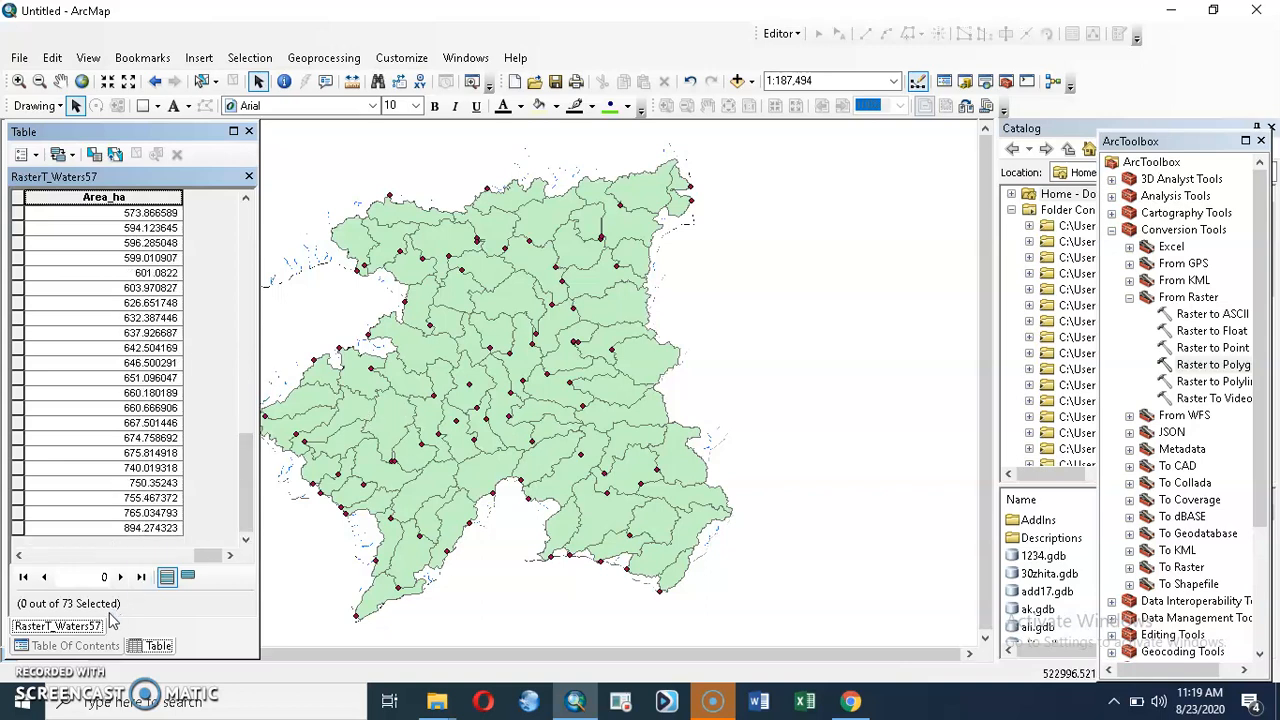
pyautogui.scroll(3, 133, 412)
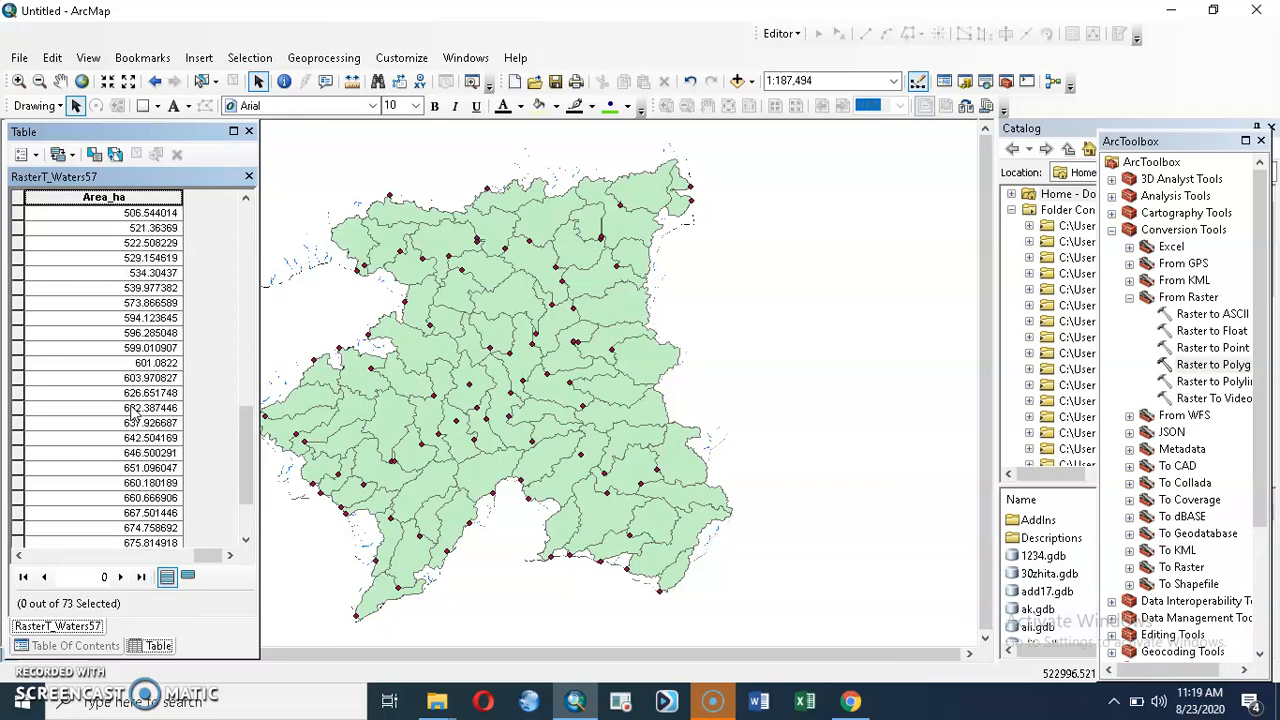
pyautogui.scroll(2, 133, 412)
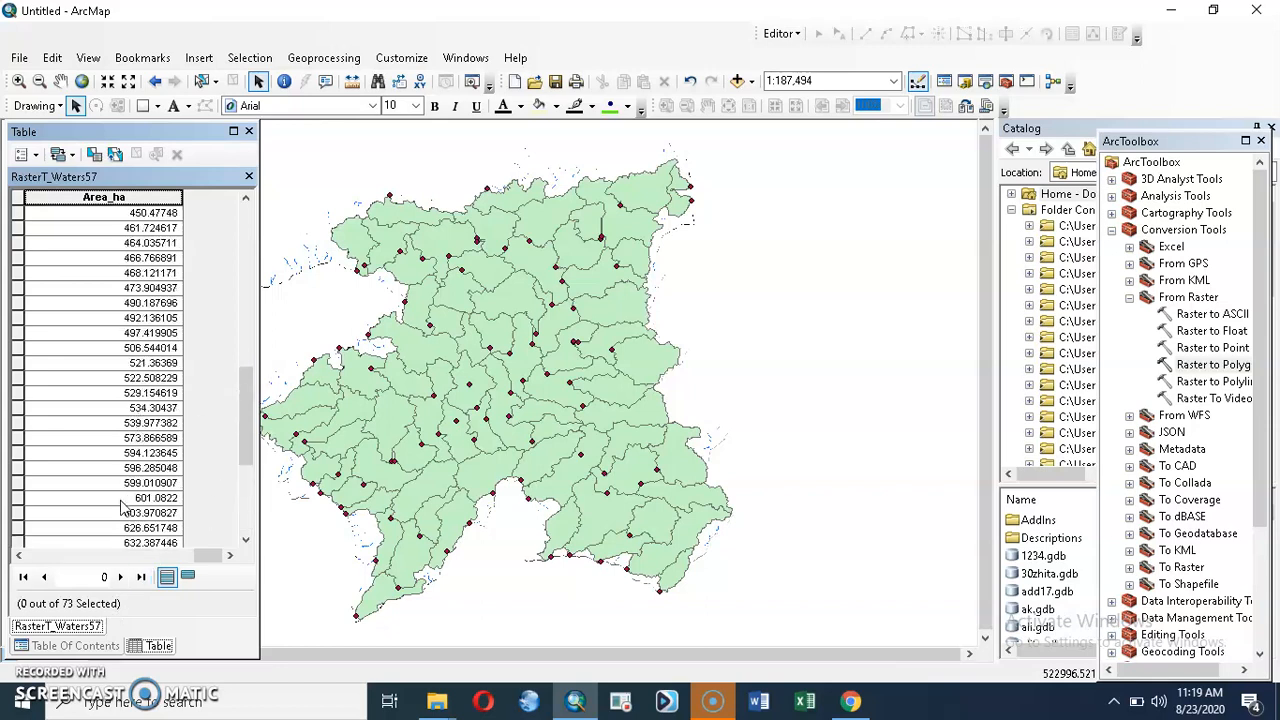